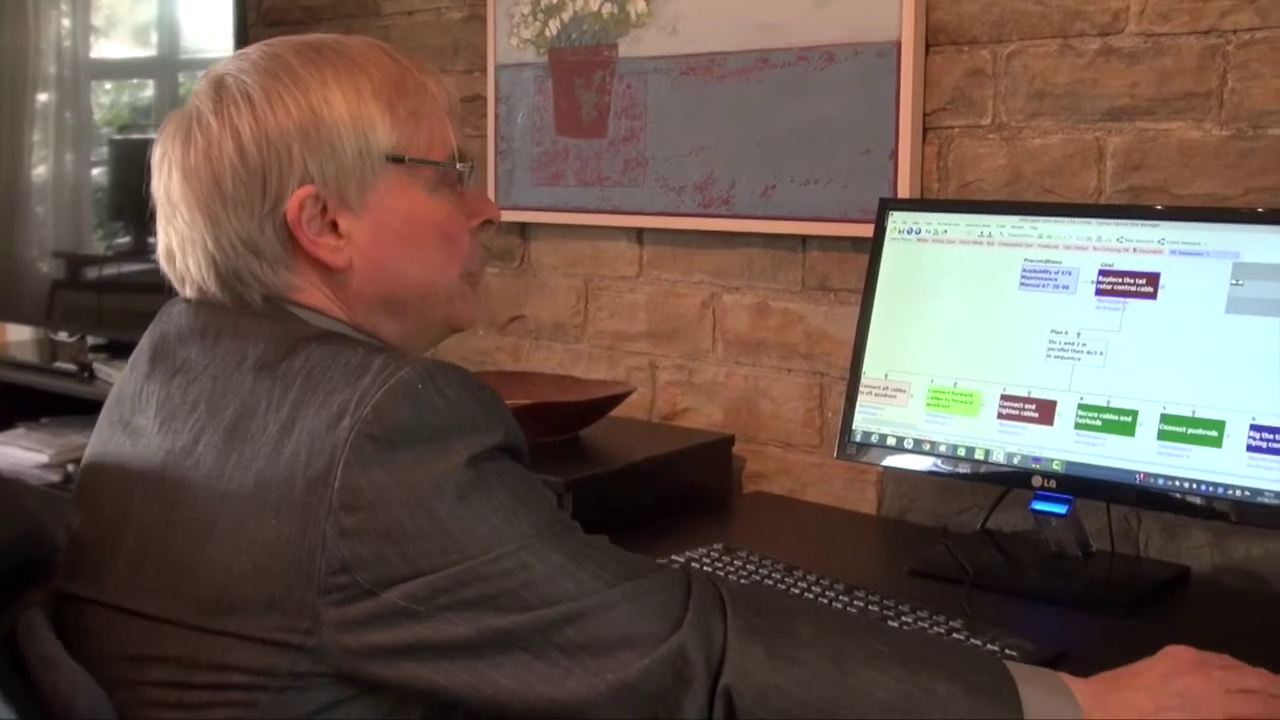
Expand task 1 to reveal Plan 1 'Do in Sequence' and its subtasks
mouse_move(1278, 230)
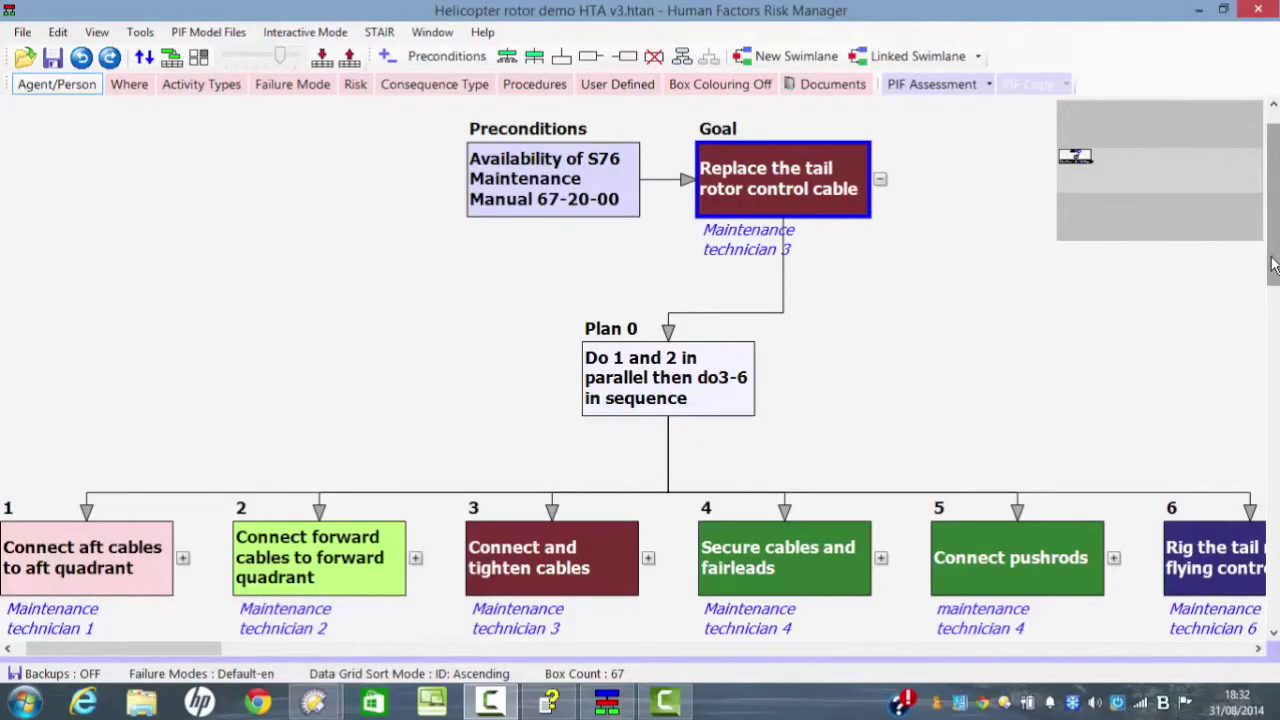
scroll(1275, 265, down, 2)
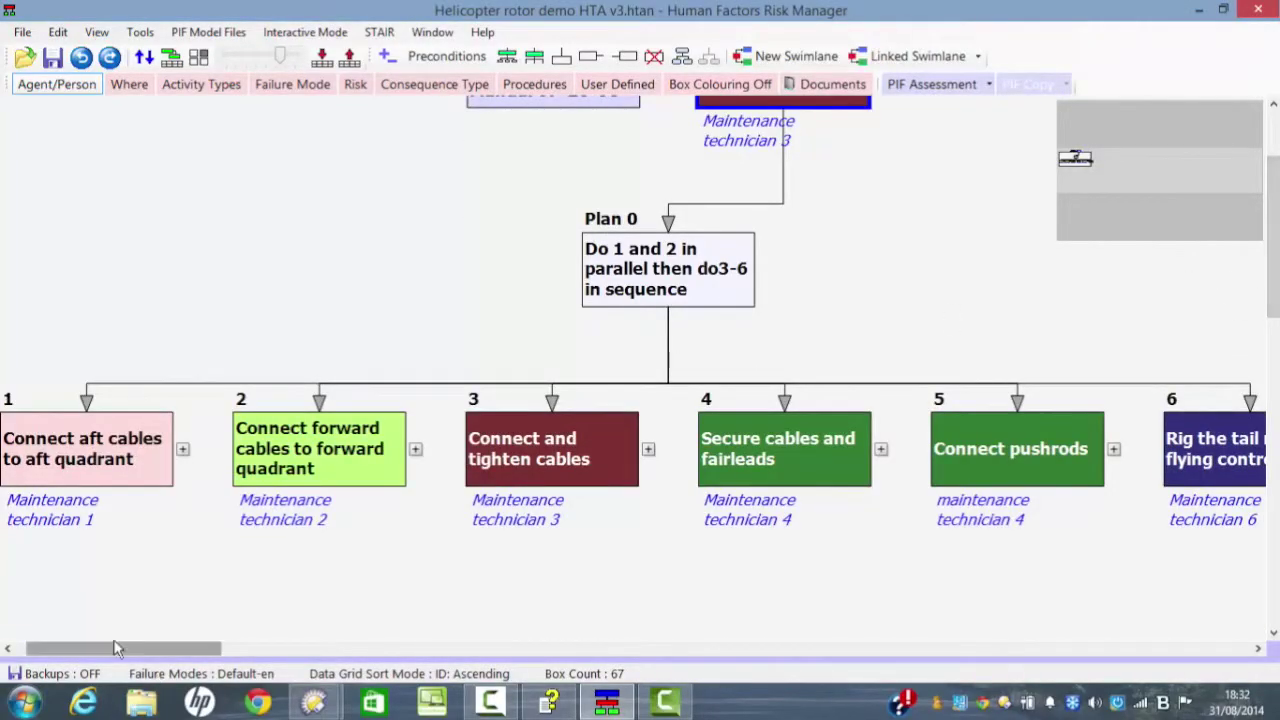
drag(117, 646, 87, 643)
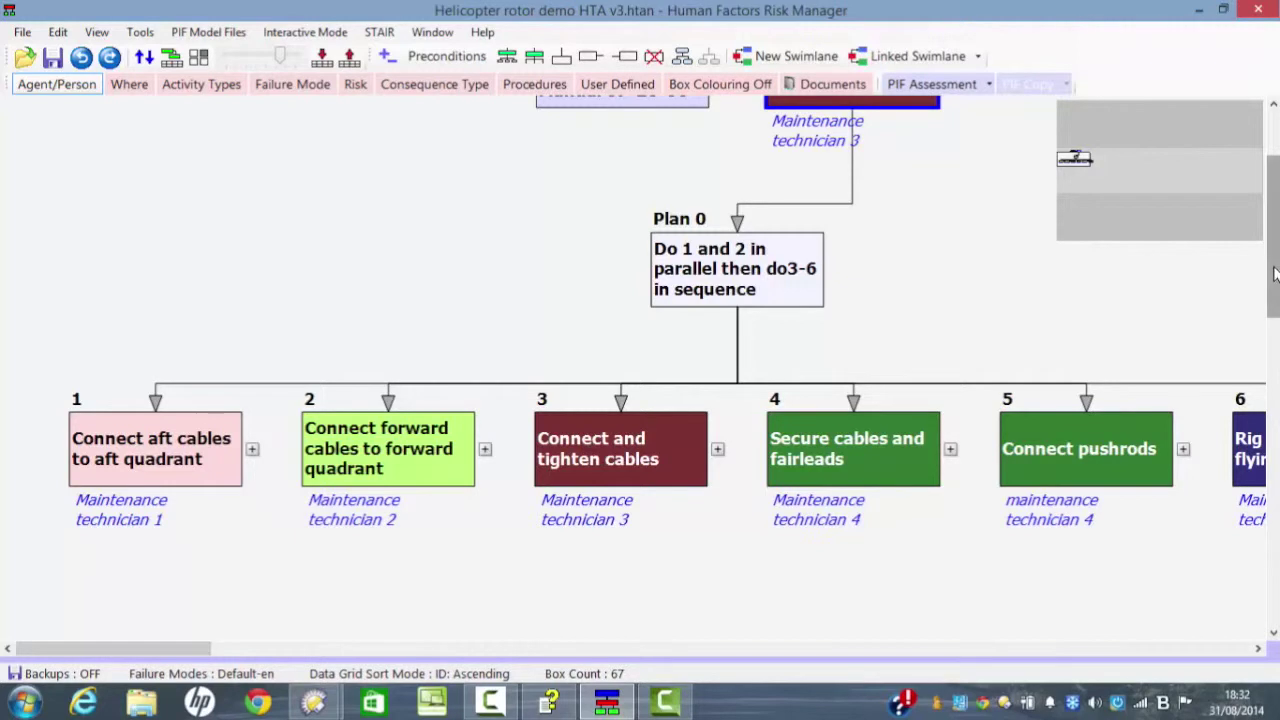
scroll(1276, 245, up, 2)
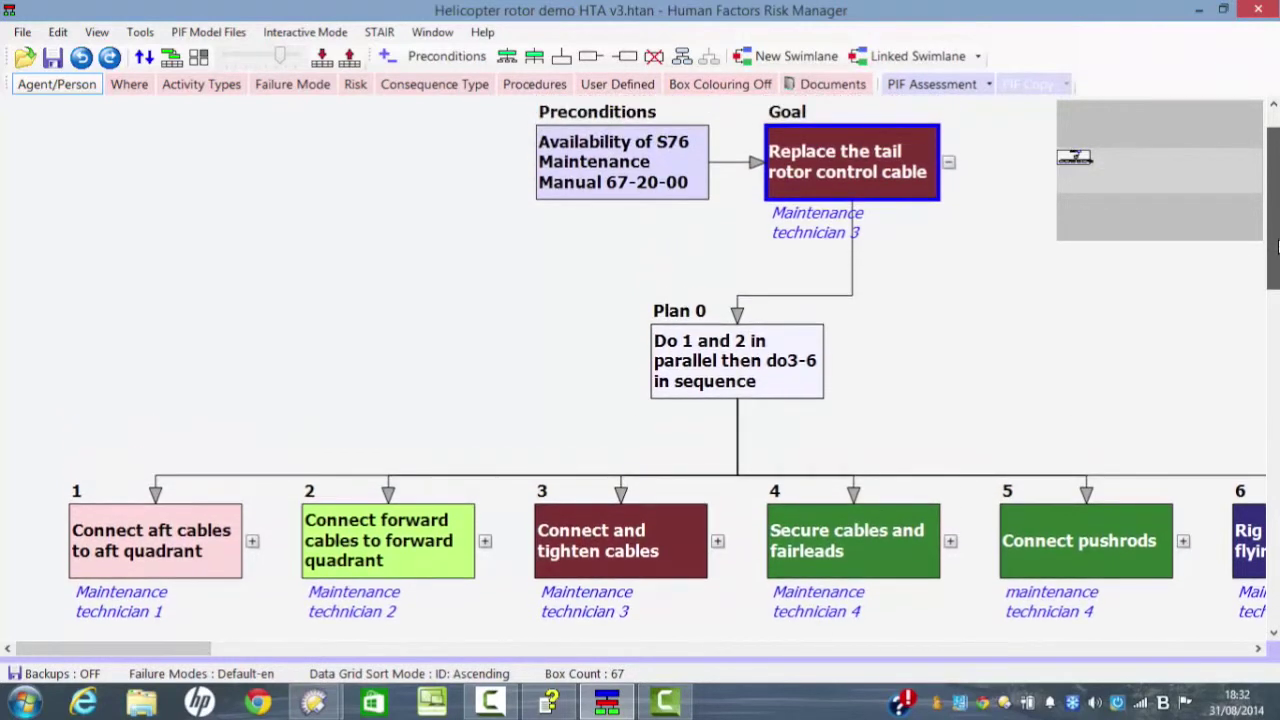
scroll(1276, 245, down, 2)
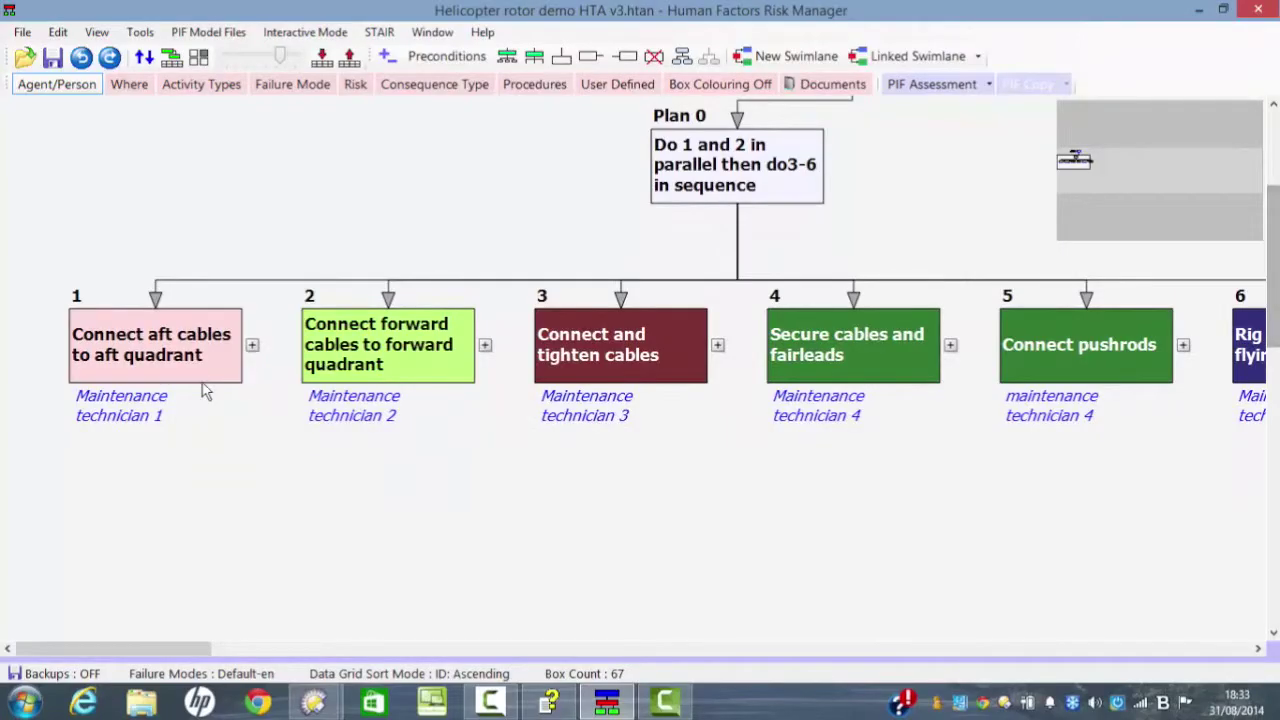
click(252, 345)
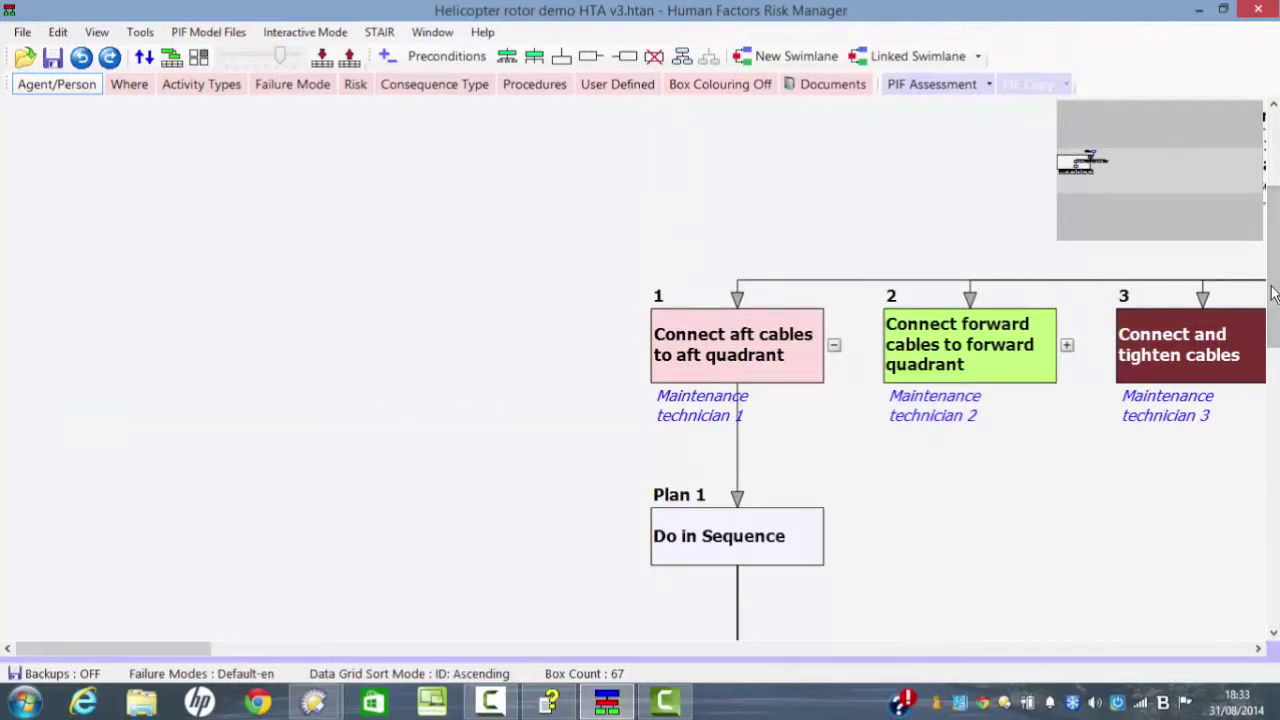
Expand and collapse subtask 1.1's branch, then scroll right to subtask 1.6
drag(1275, 302, 1275, 450)
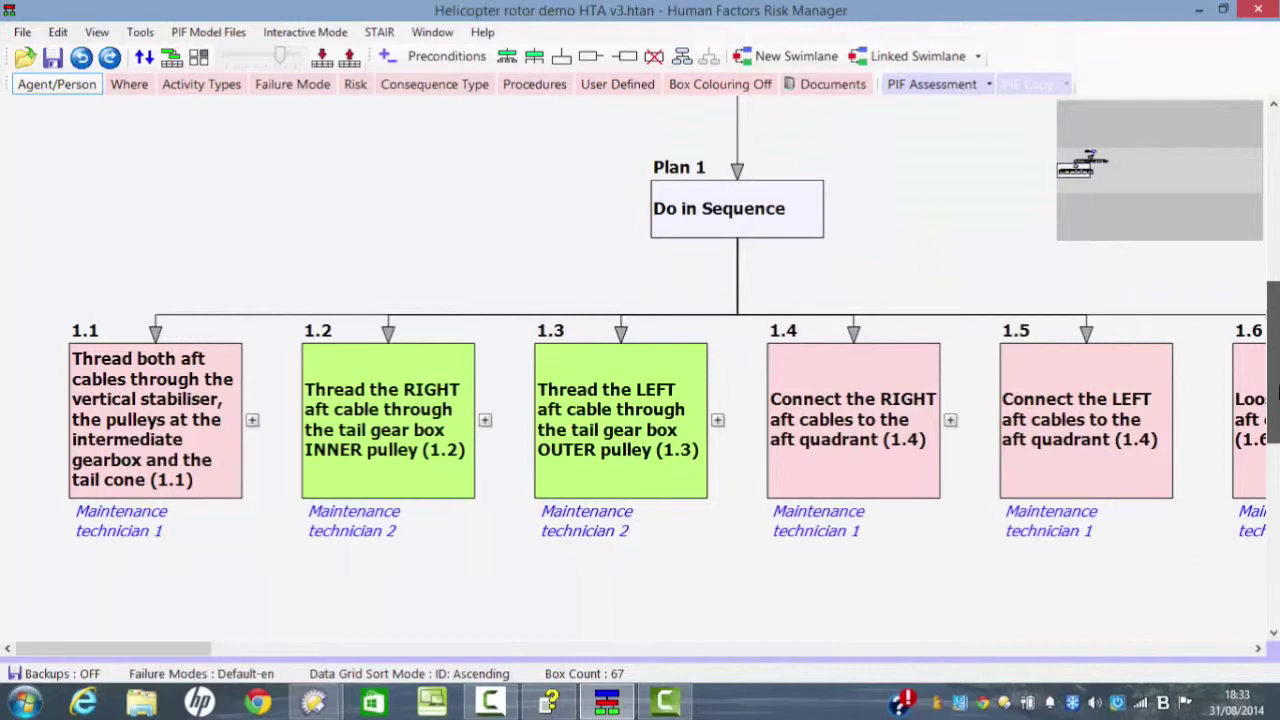
drag(1276, 395, 1276, 391)
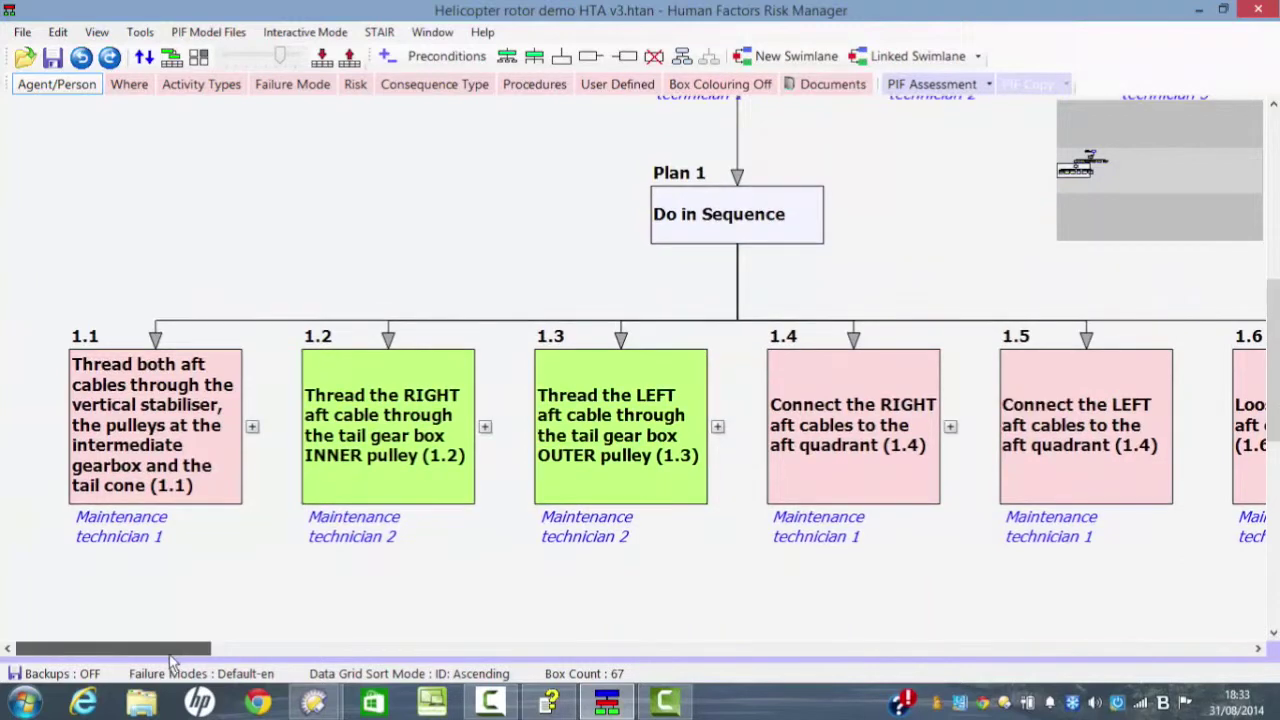
click(253, 427)
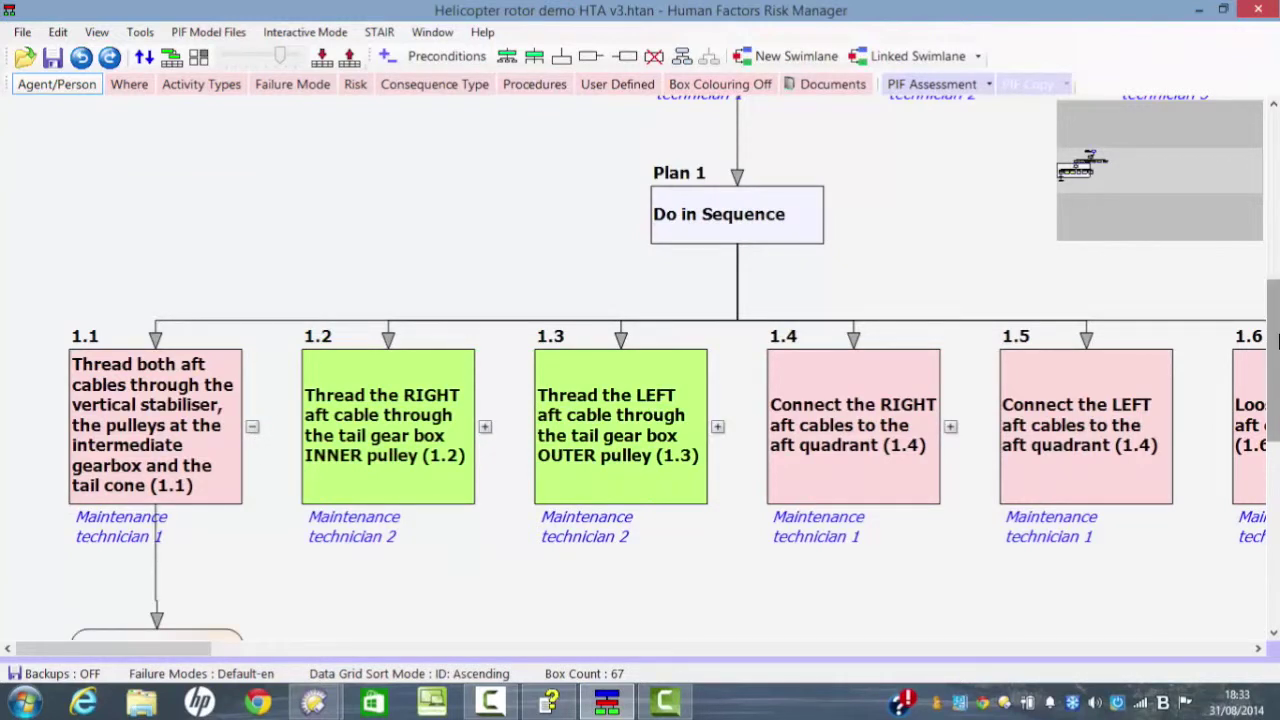
mouse_move(1276, 340)
mouse_down()
mouse_move(1276, 450)
mouse_move(1276, 345)
mouse_up()
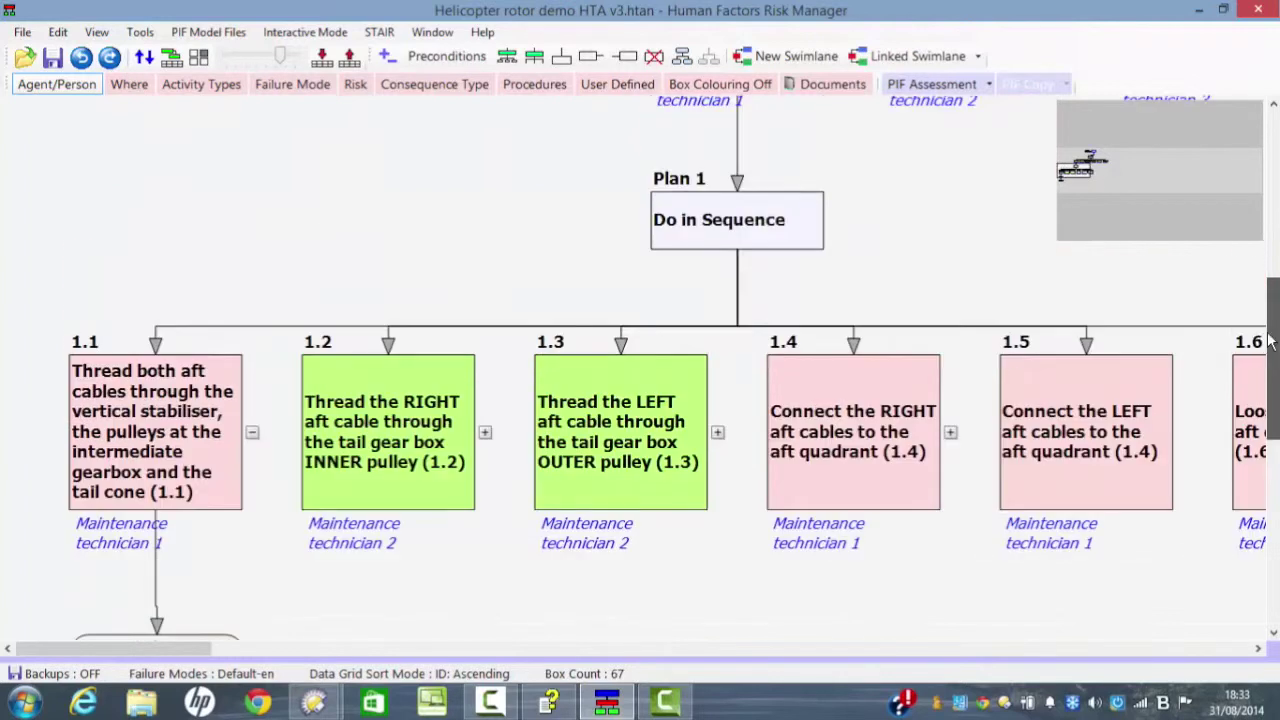
click(253, 433)
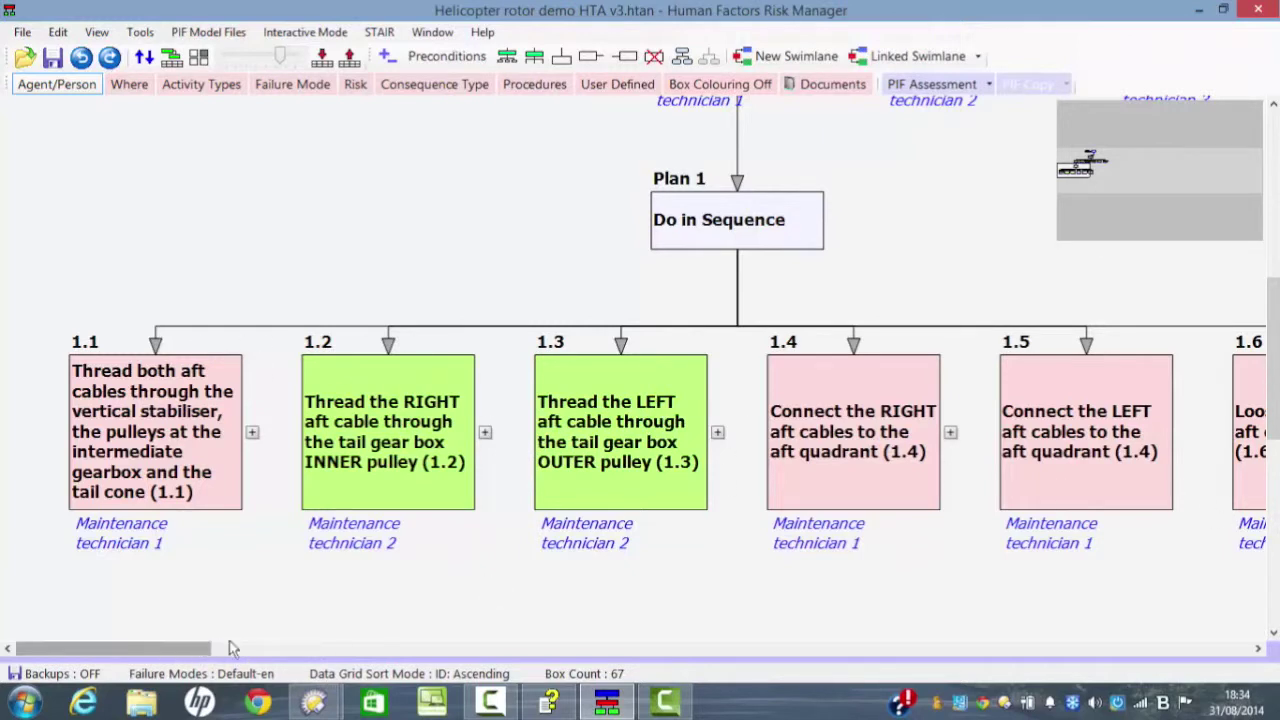
drag(190, 650, 306, 640)
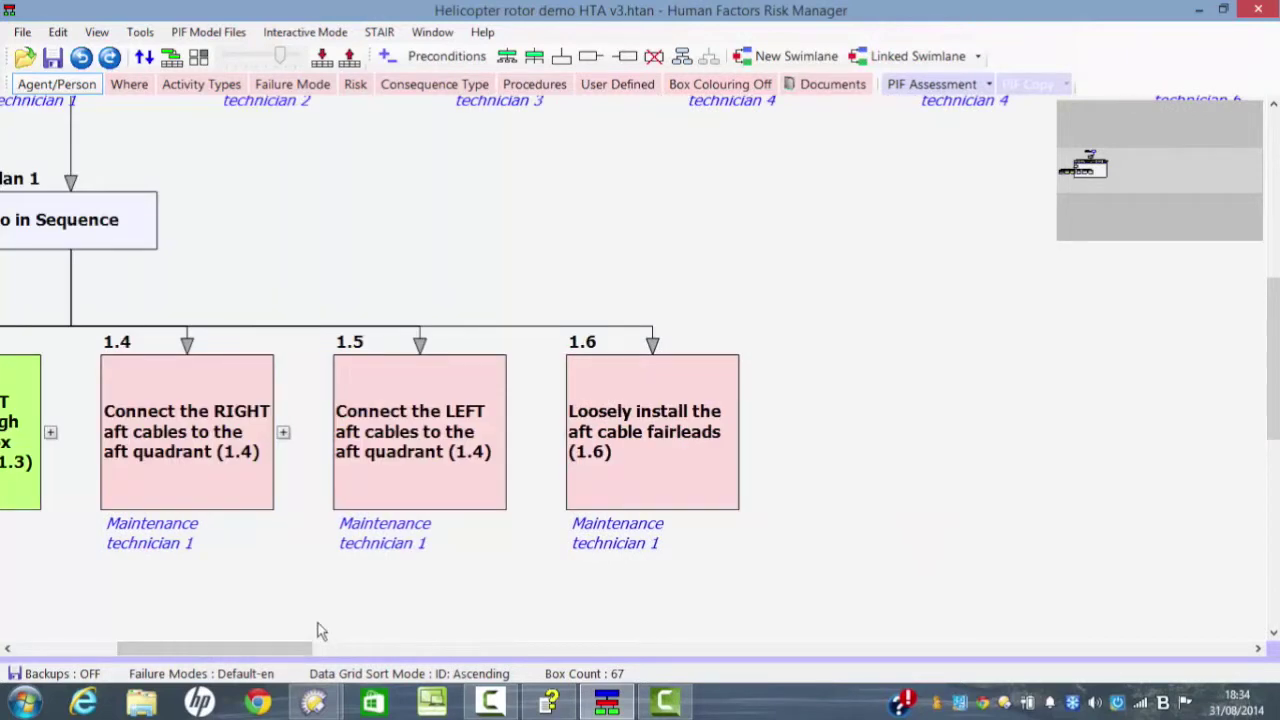
Expand task 3 to show Plan 3
scroll(218, 588, up, 4)
scroll(170, 270, up, 2)
scroll(170, 270, left, 2)
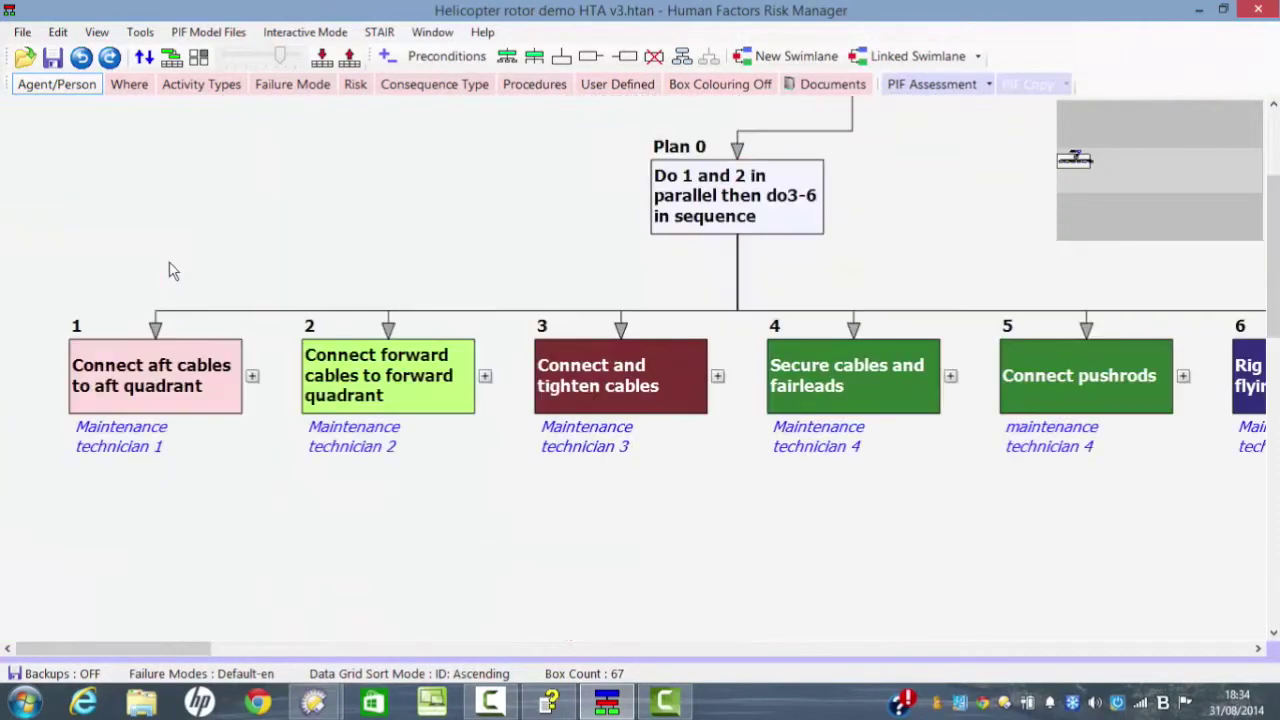
click(717, 376)
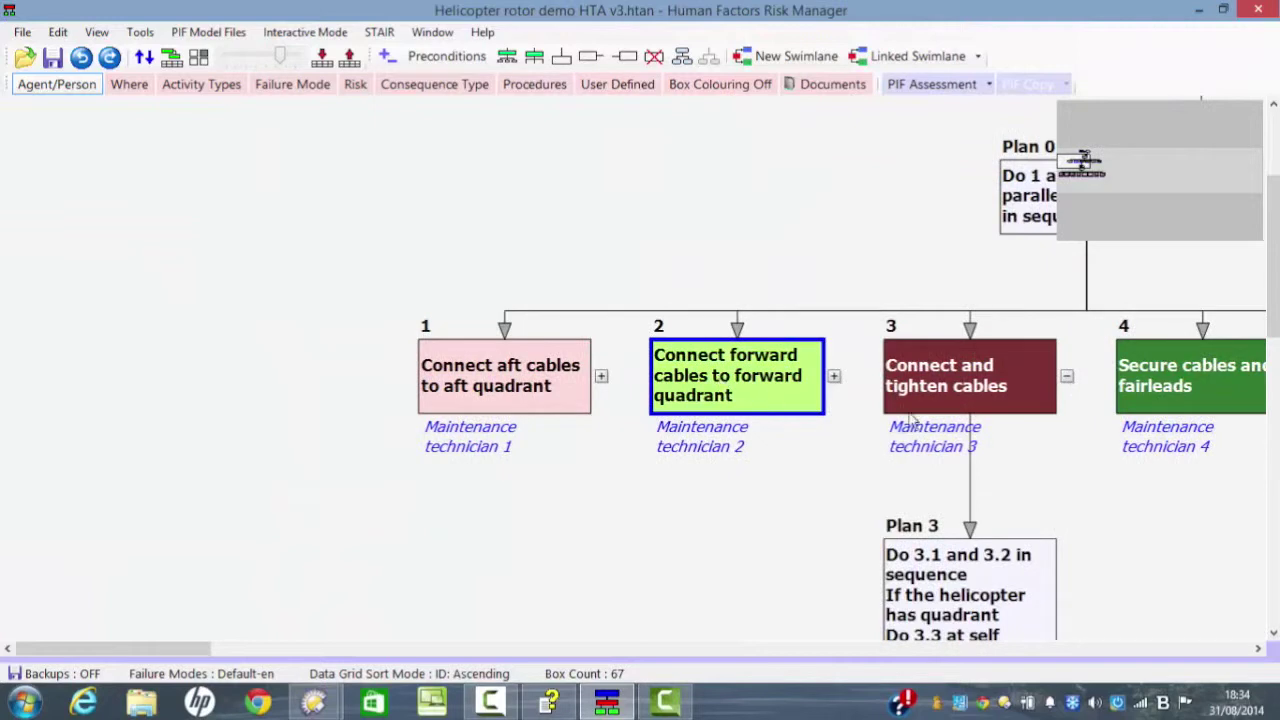
Bring subtasks 3.1–3.6 into view and colour the boxes by agent/person
scroll(840, 370, down, 5)
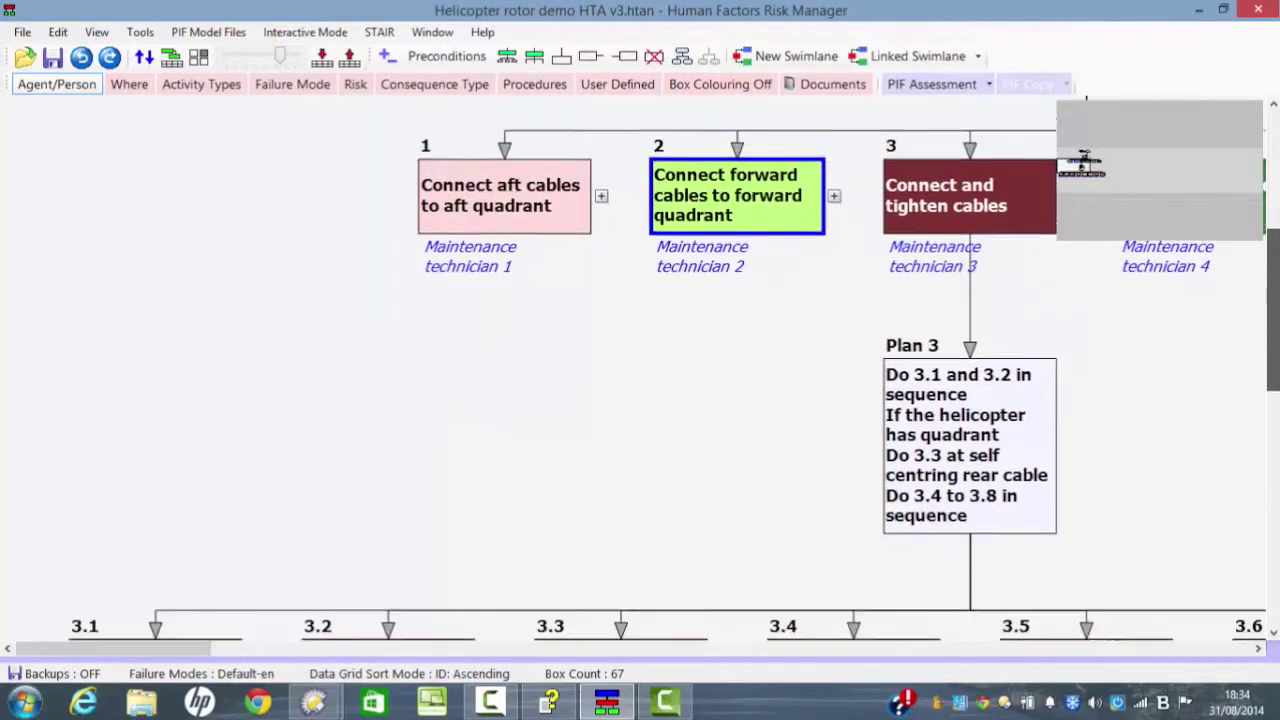
scroll(660, 370, down, 1)
scroll(660, 370, up, 2)
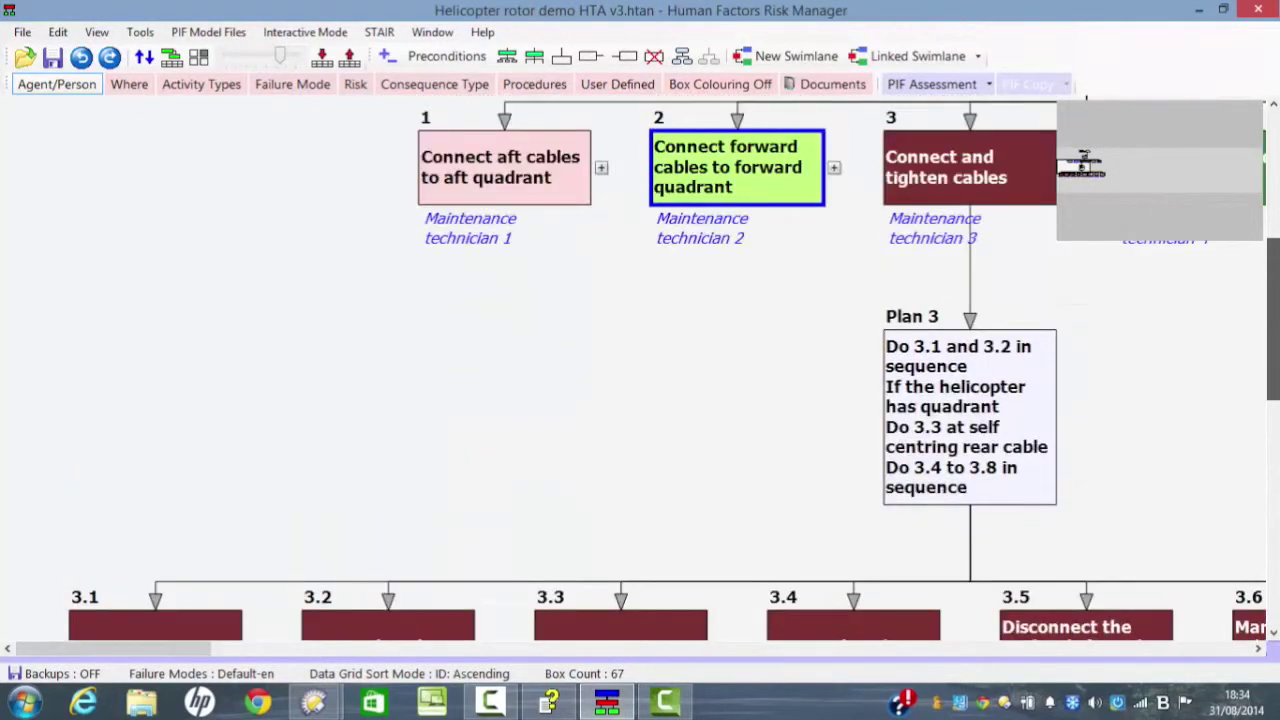
scroll(866, 617, down, 3)
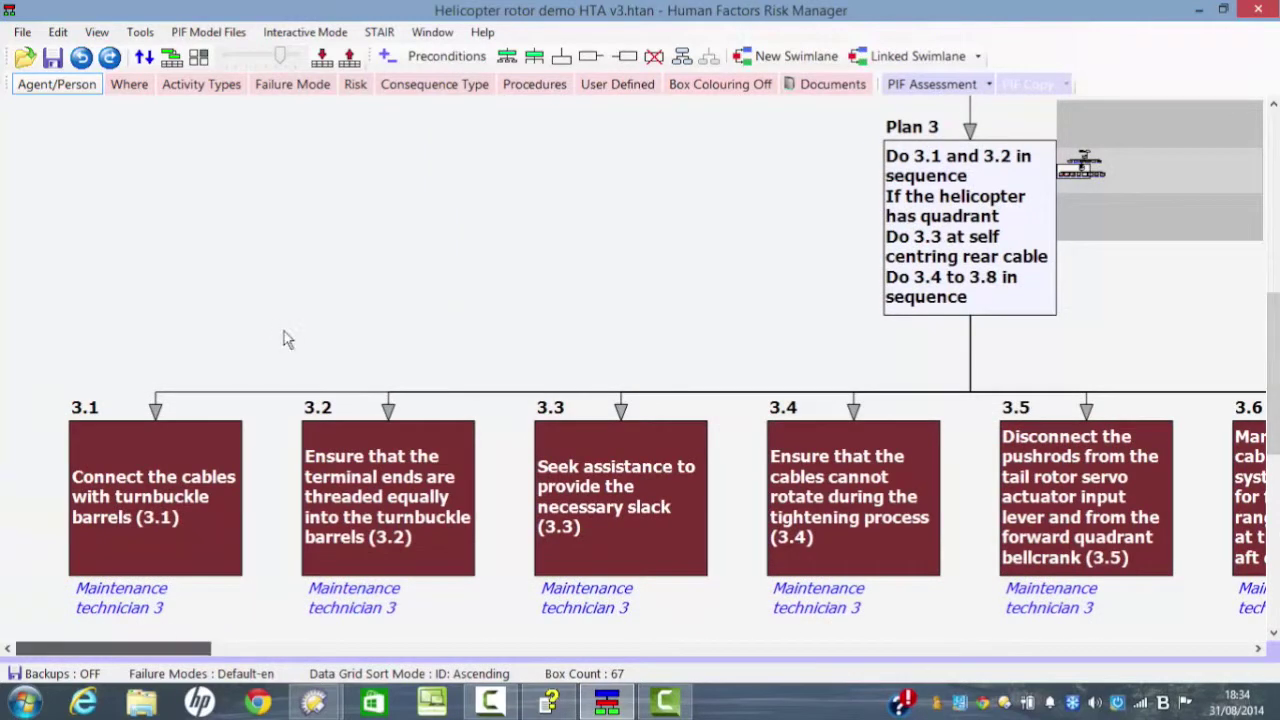
click(44, 90)
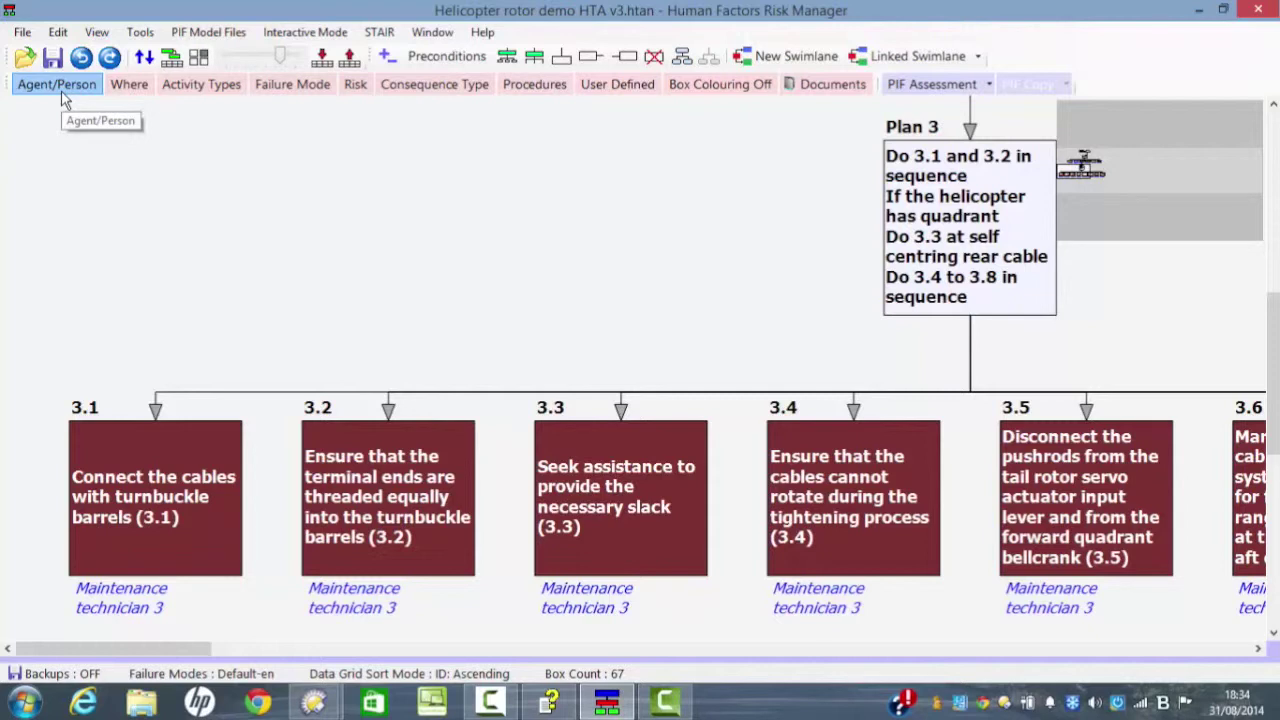
click(188, 88)
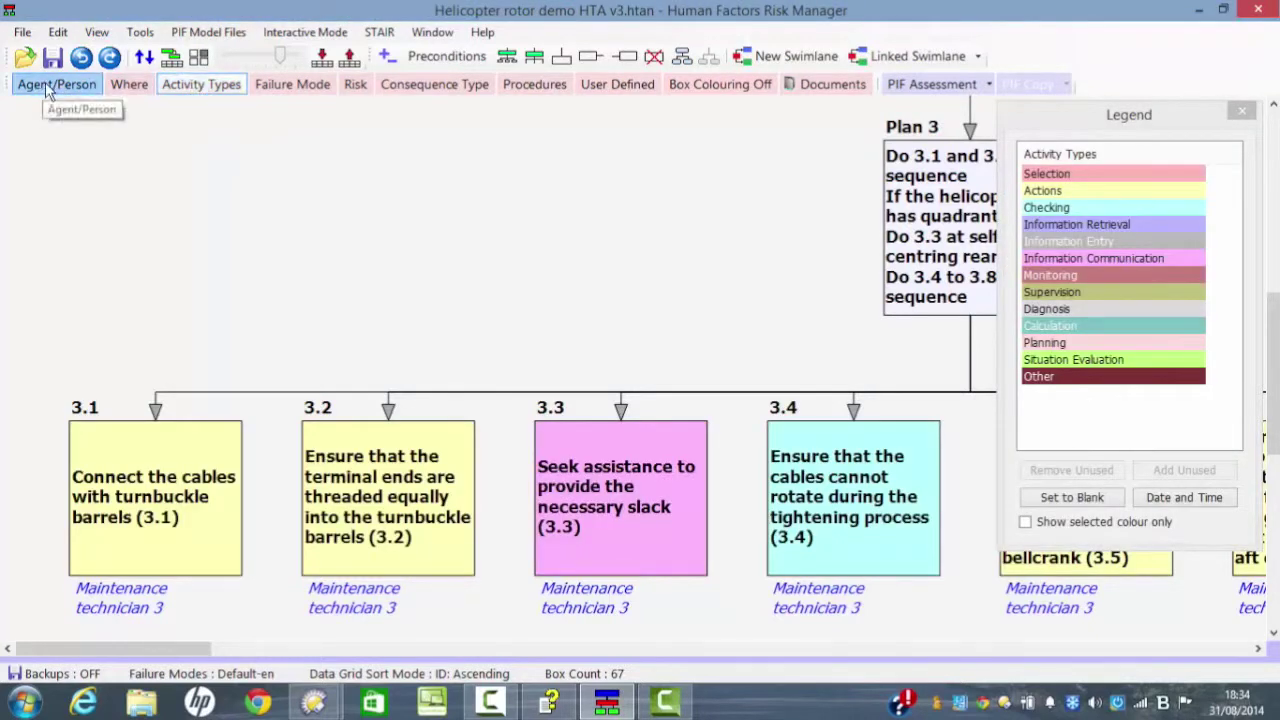
click(45, 84)
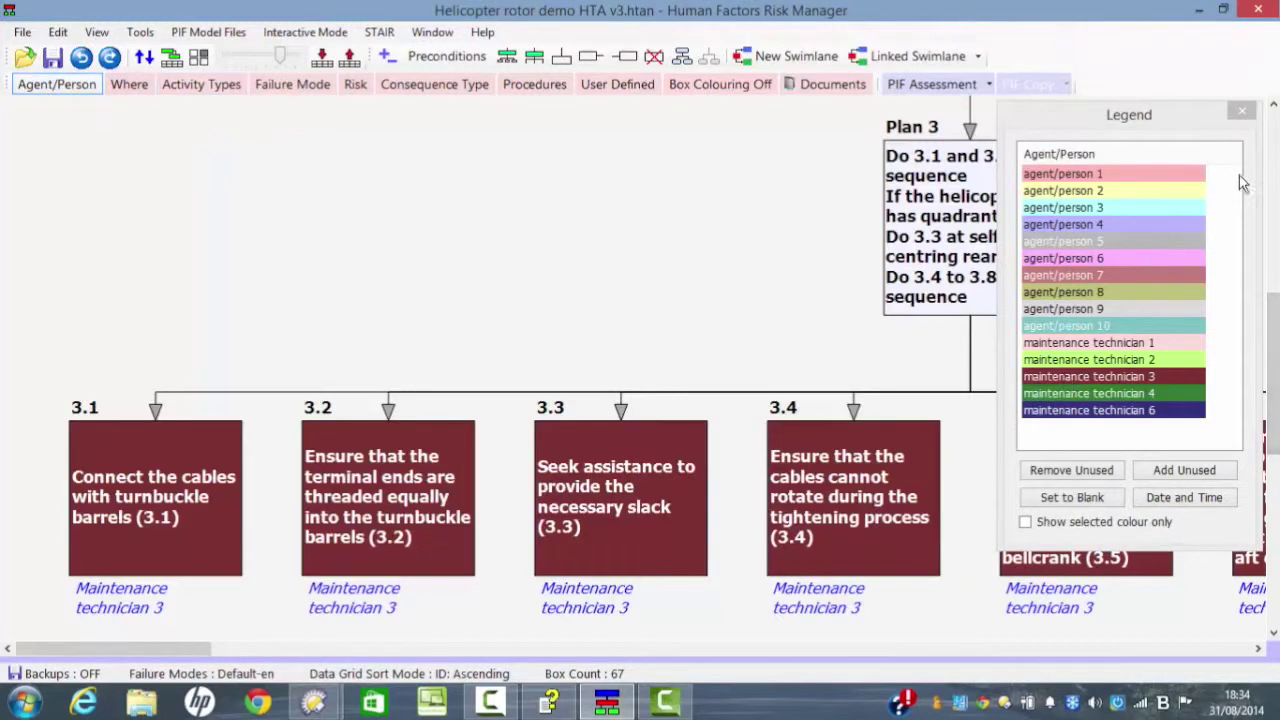
click(1242, 110)
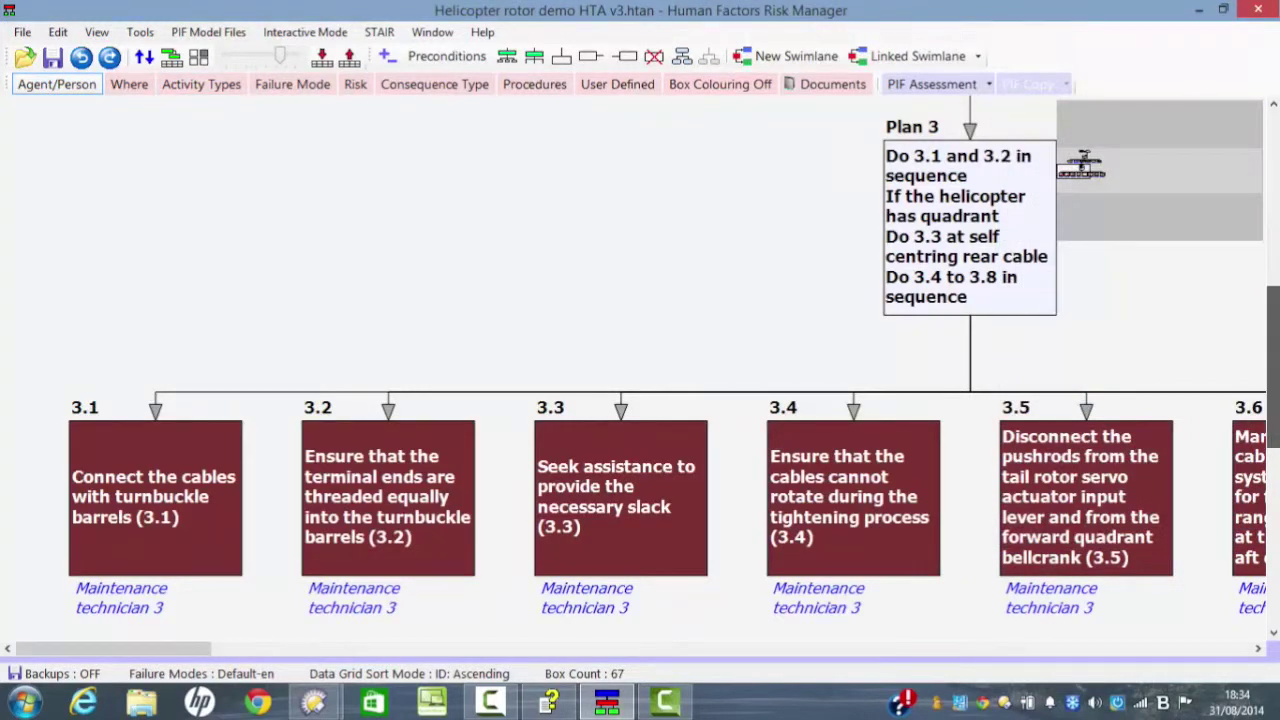
scroll(945, 285, up, 3)
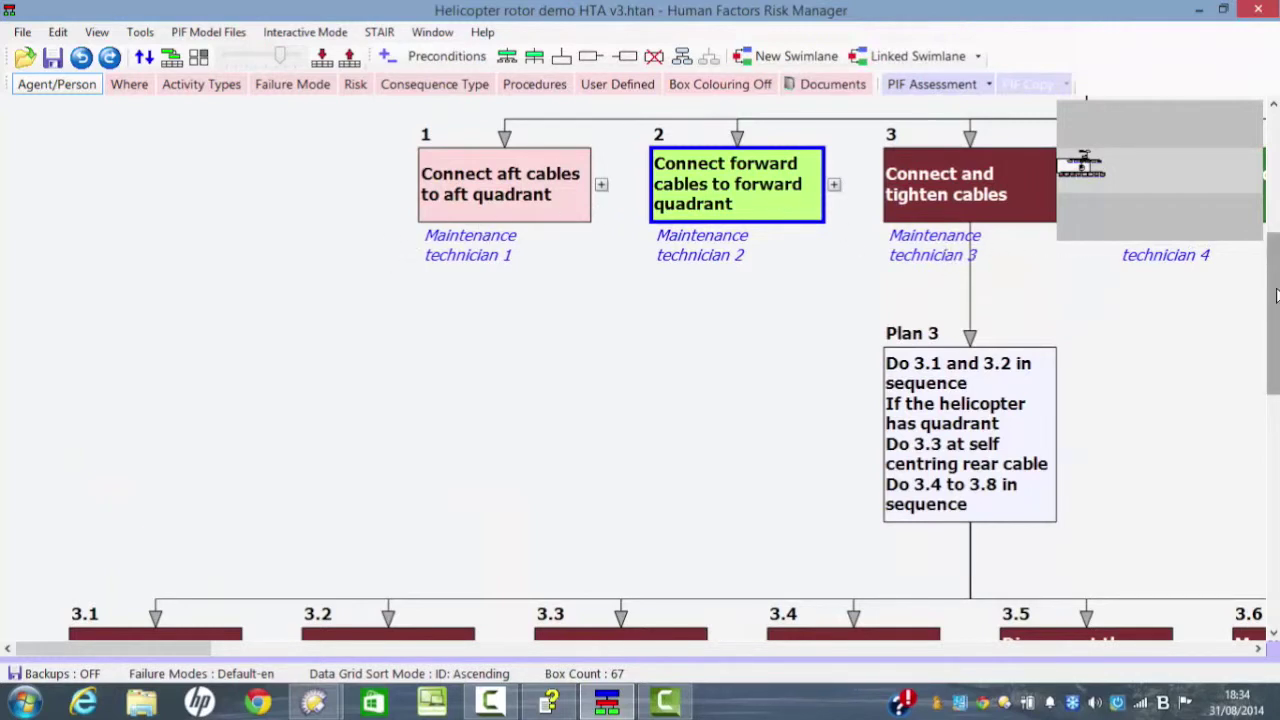
drag(1276, 295, 1277, 369)
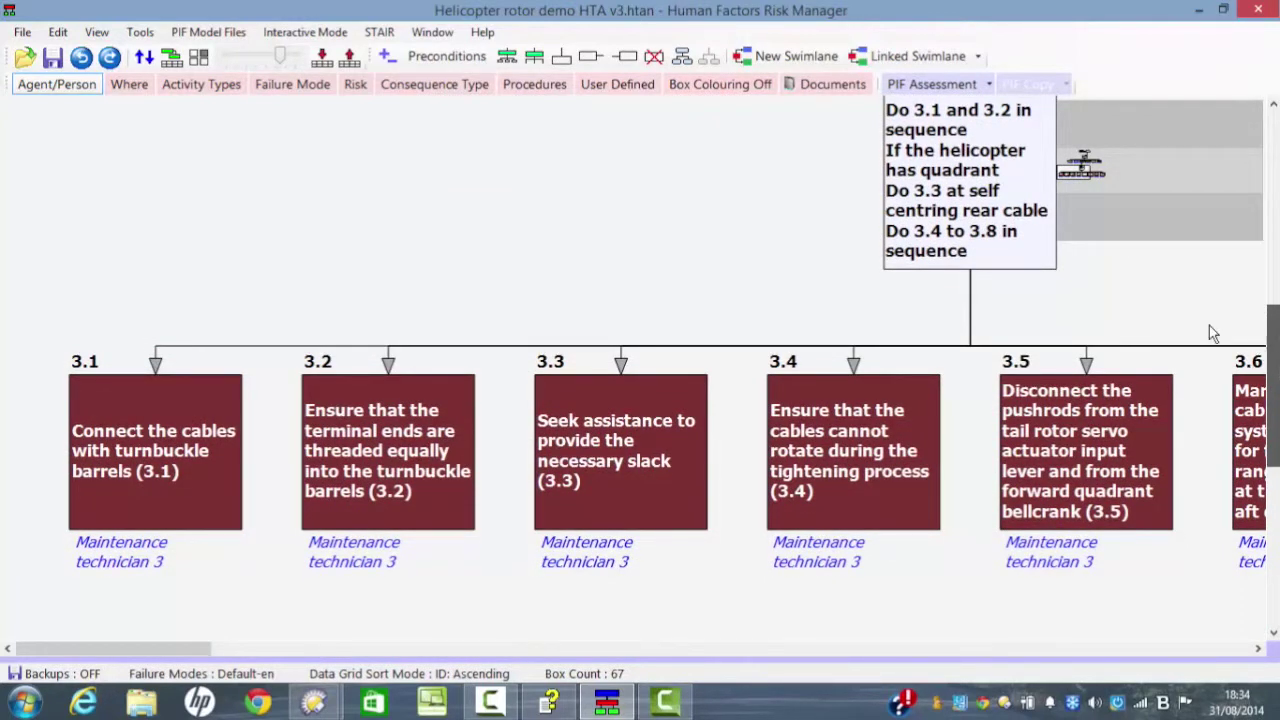
drag(1210, 333, 1208, 331)
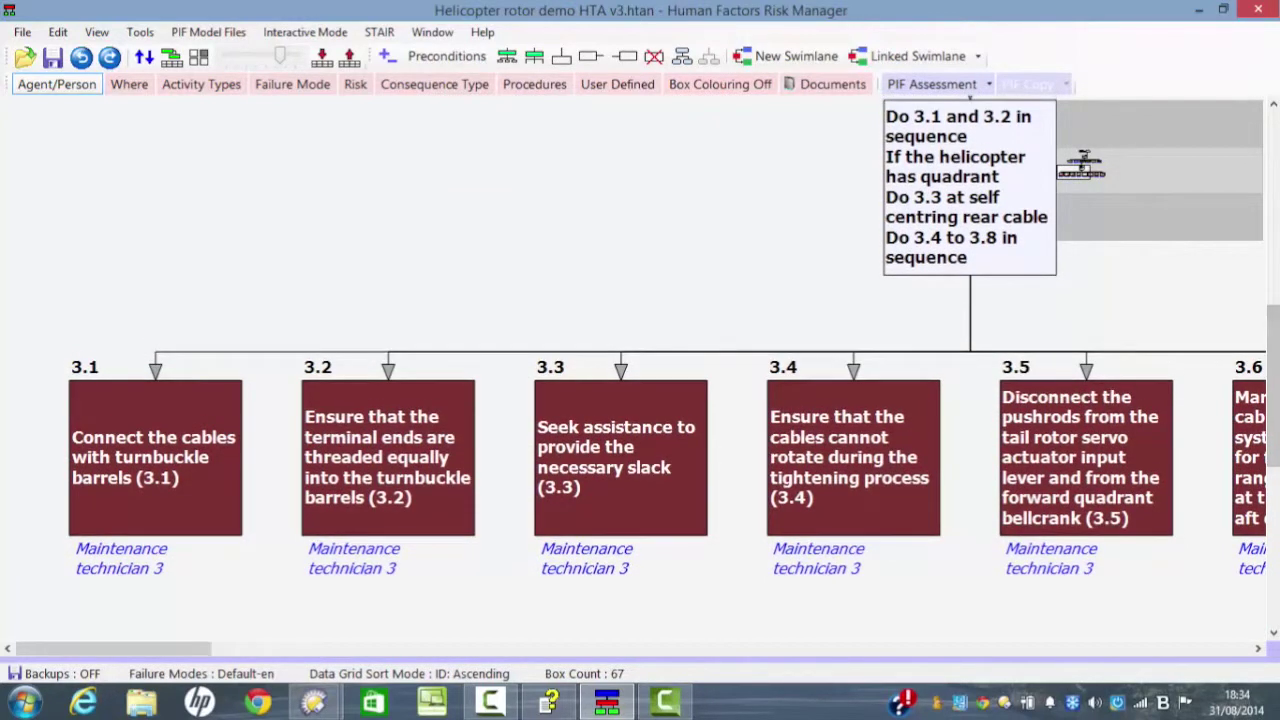
Colour the task boxes by activity type and select subtask 3.4
click(203, 84)
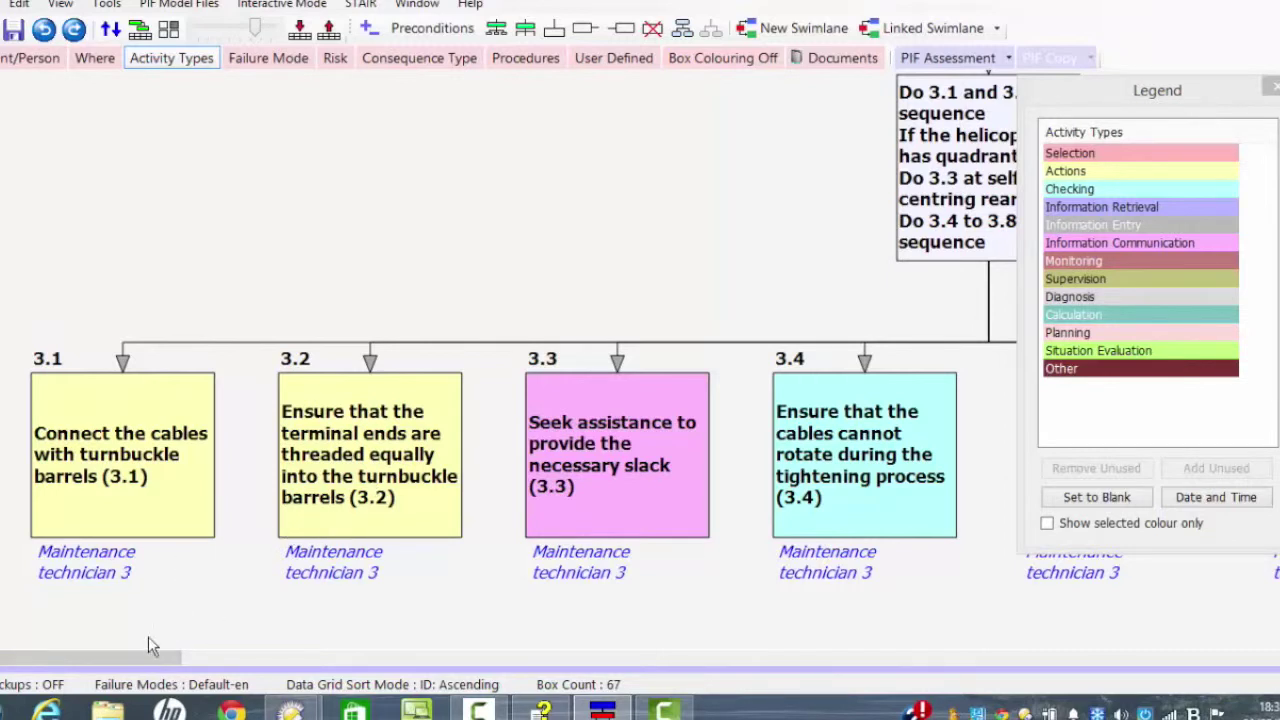
drag(144, 656, 220, 655)
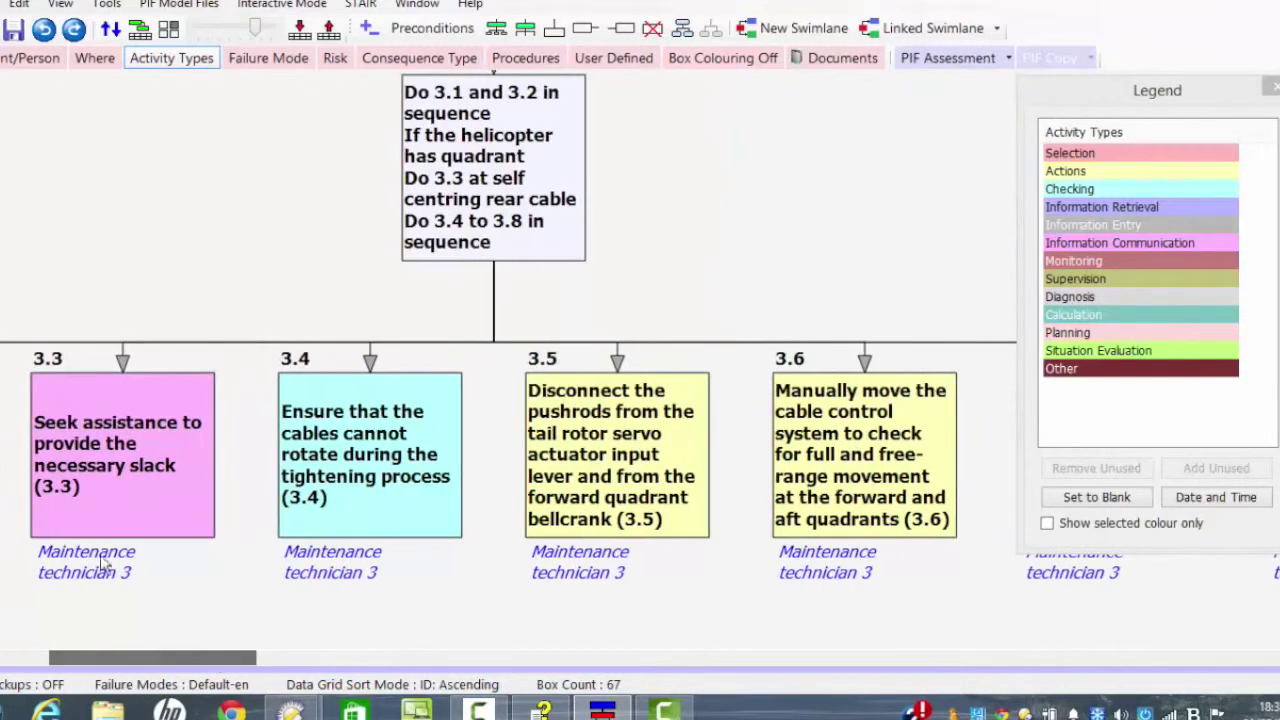
click(90, 456)
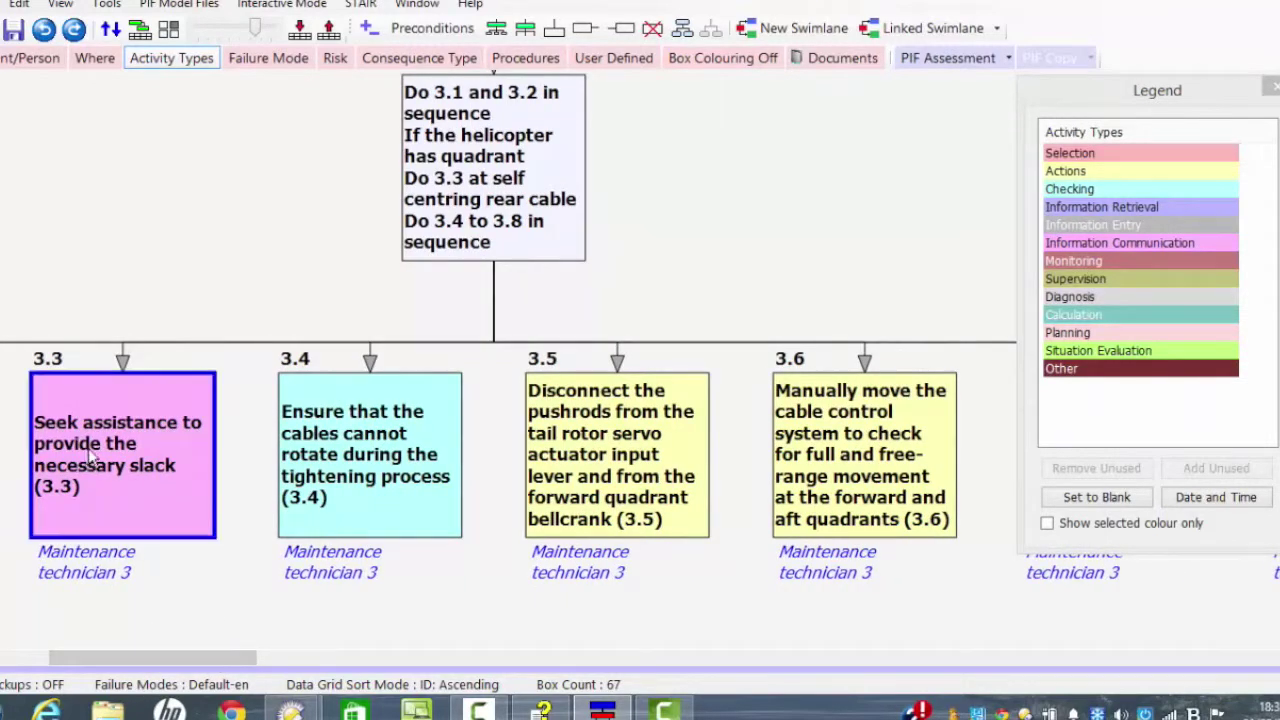
click(358, 478)
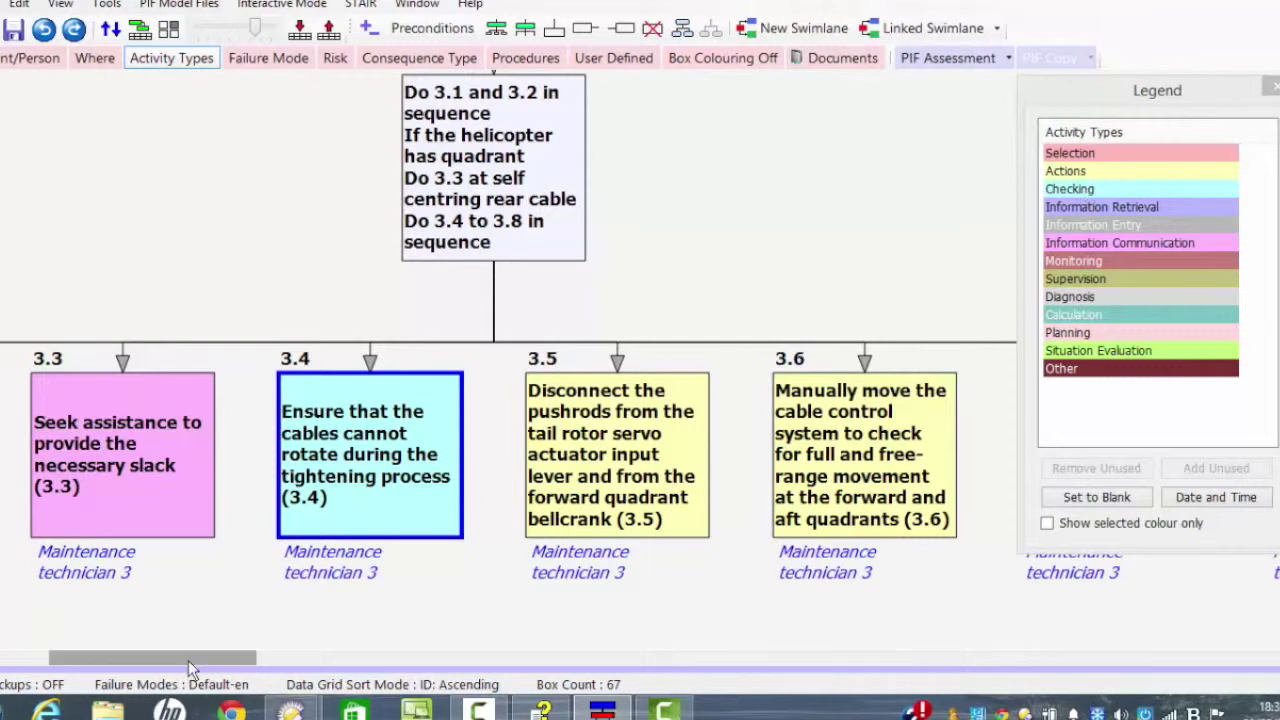
Expand task 3.8 to show subtasks 3.8.1 and 3.8.2, then close the Legend
drag(194, 662, 329, 646)
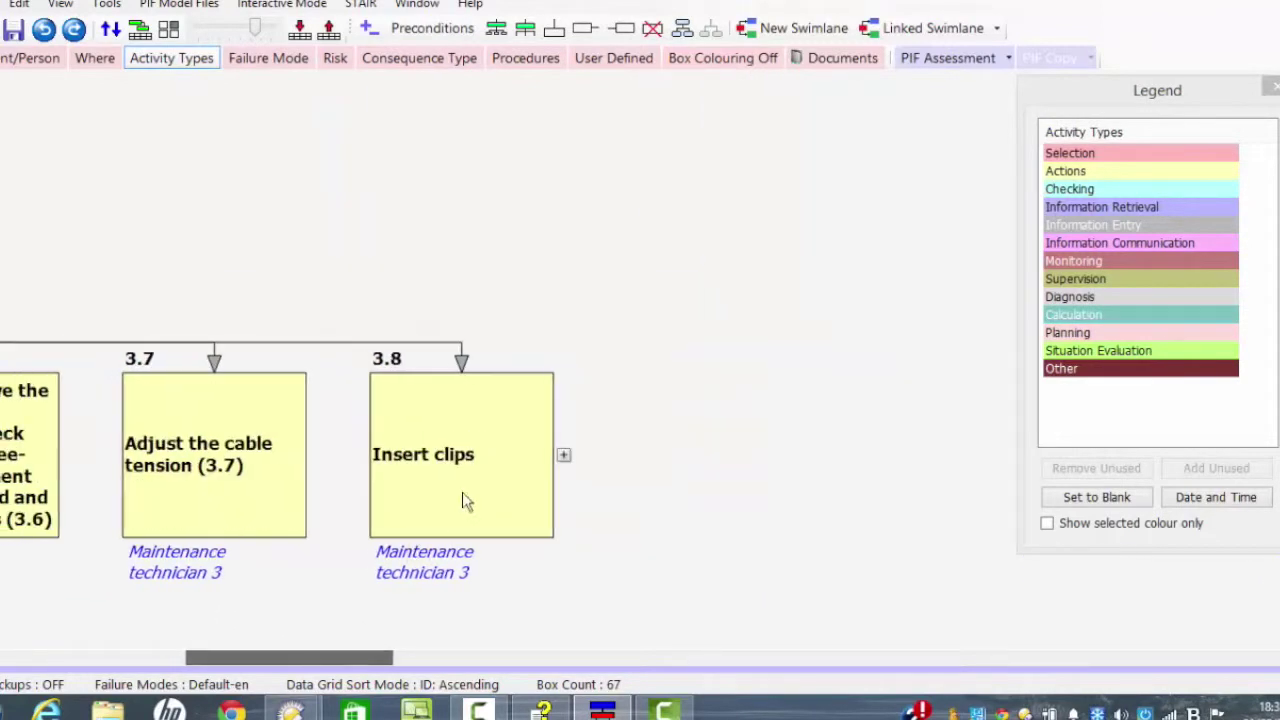
click(564, 456)
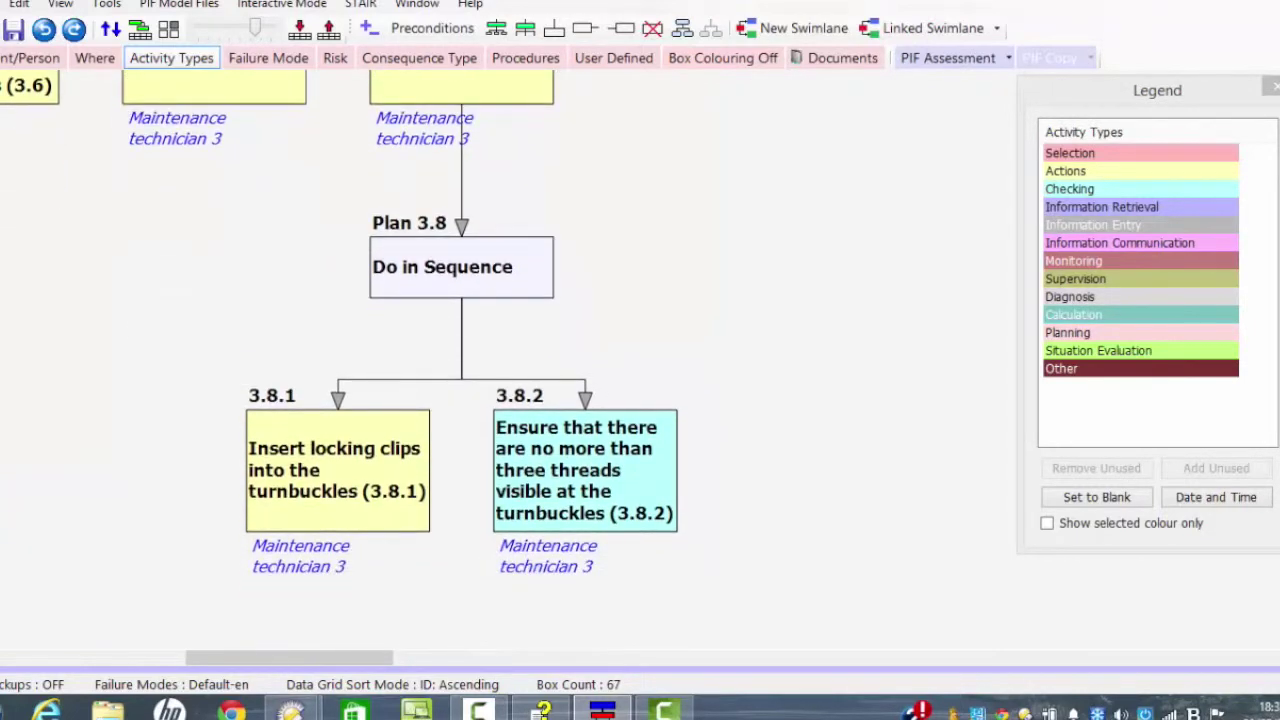
scroll(637, 503, up, 1)
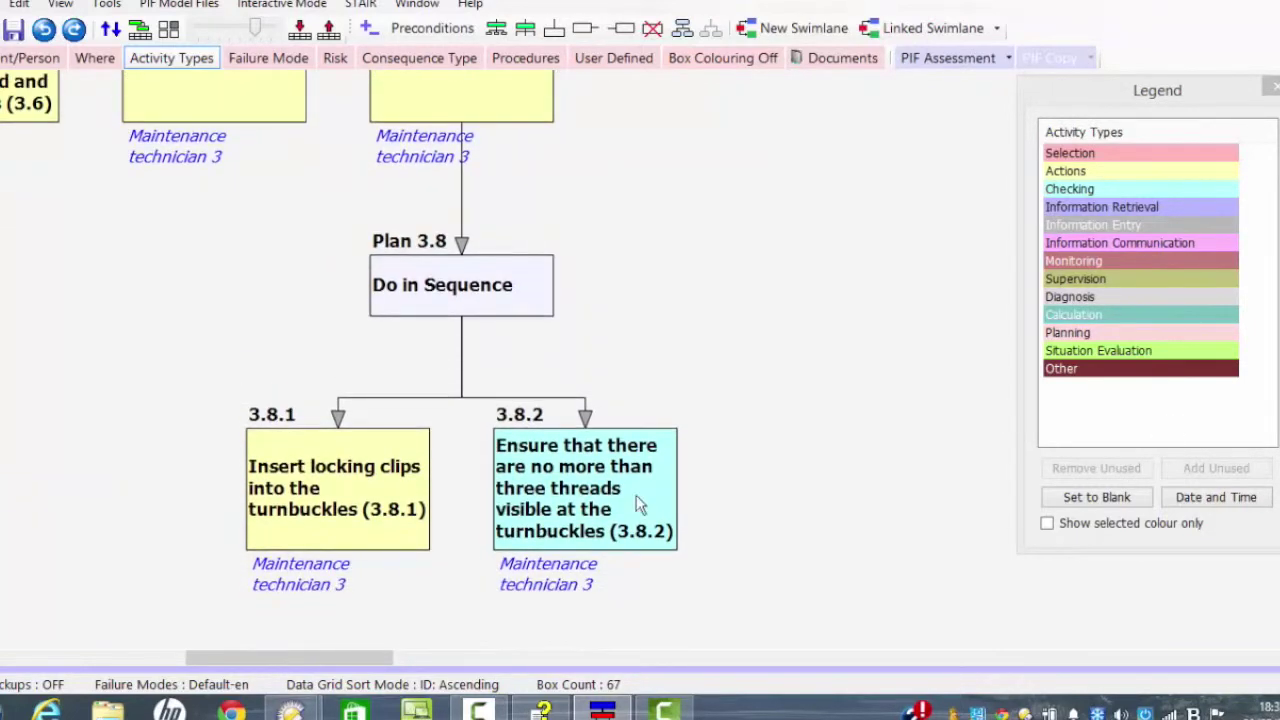
click(372, 510)
click(505, 510)
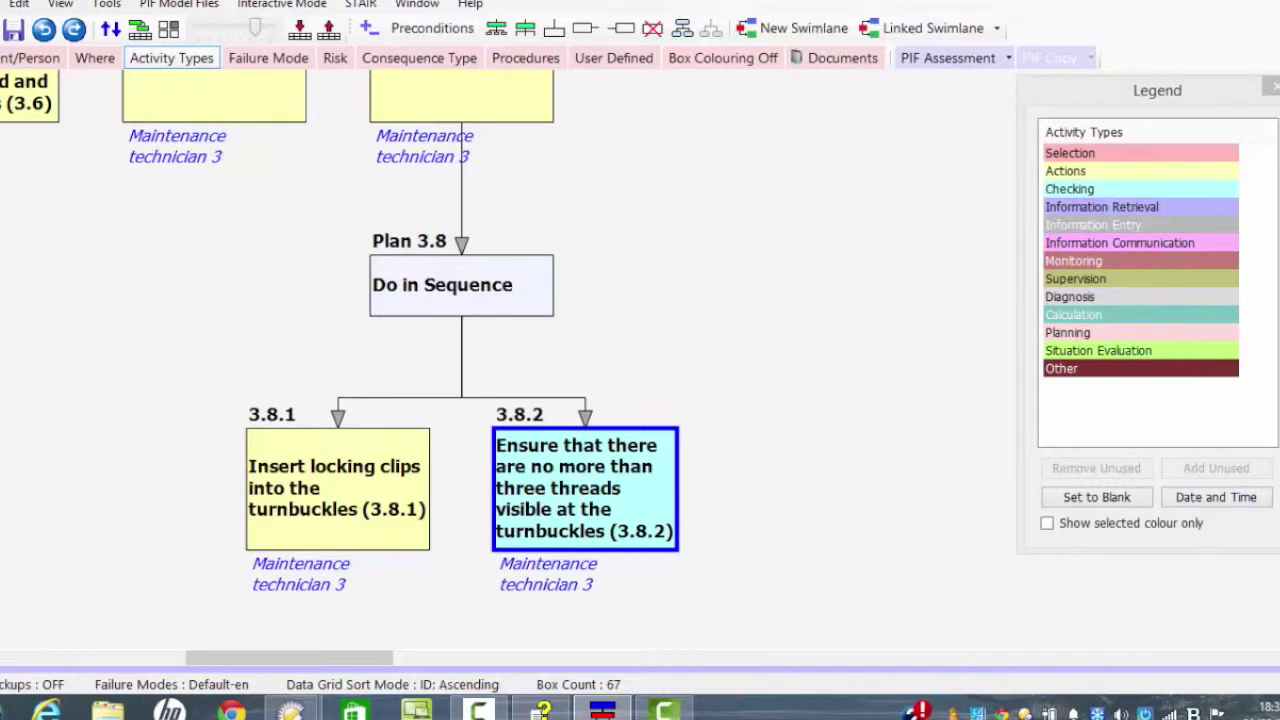
click(1268, 88)
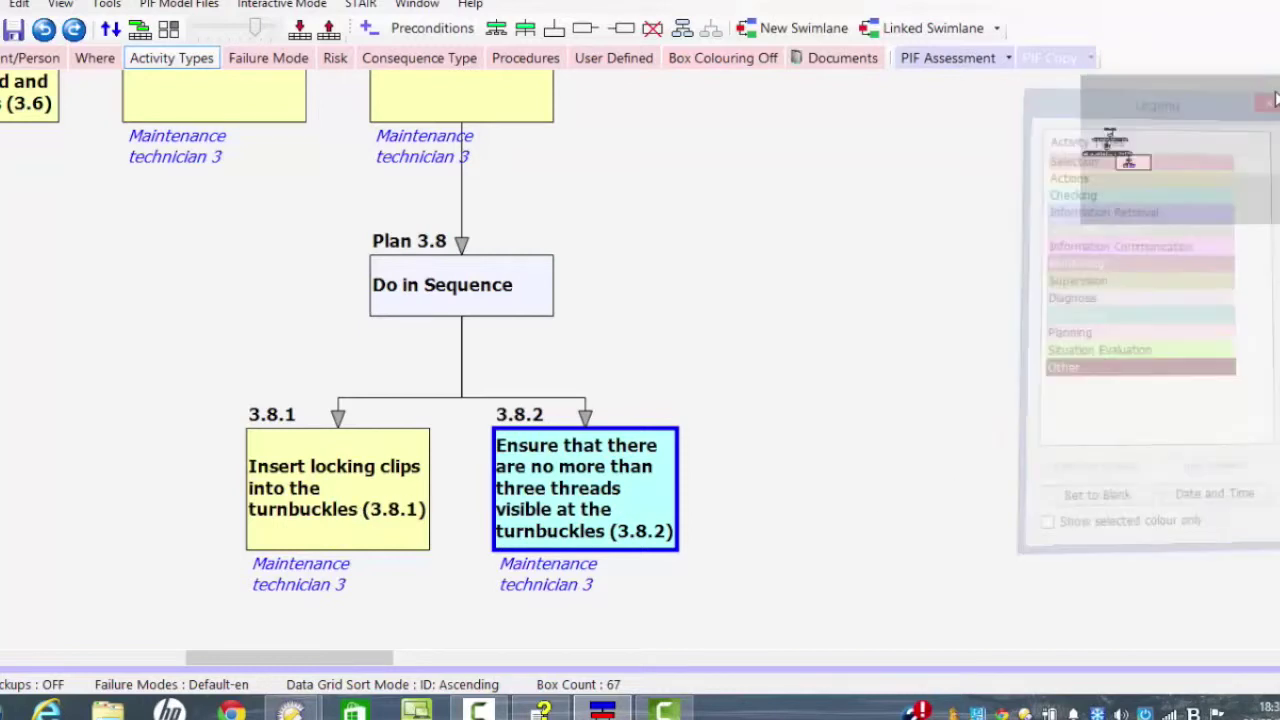
Reduce the diagram to its top levels with Show Top Levels and the overview map
click(110, 29)
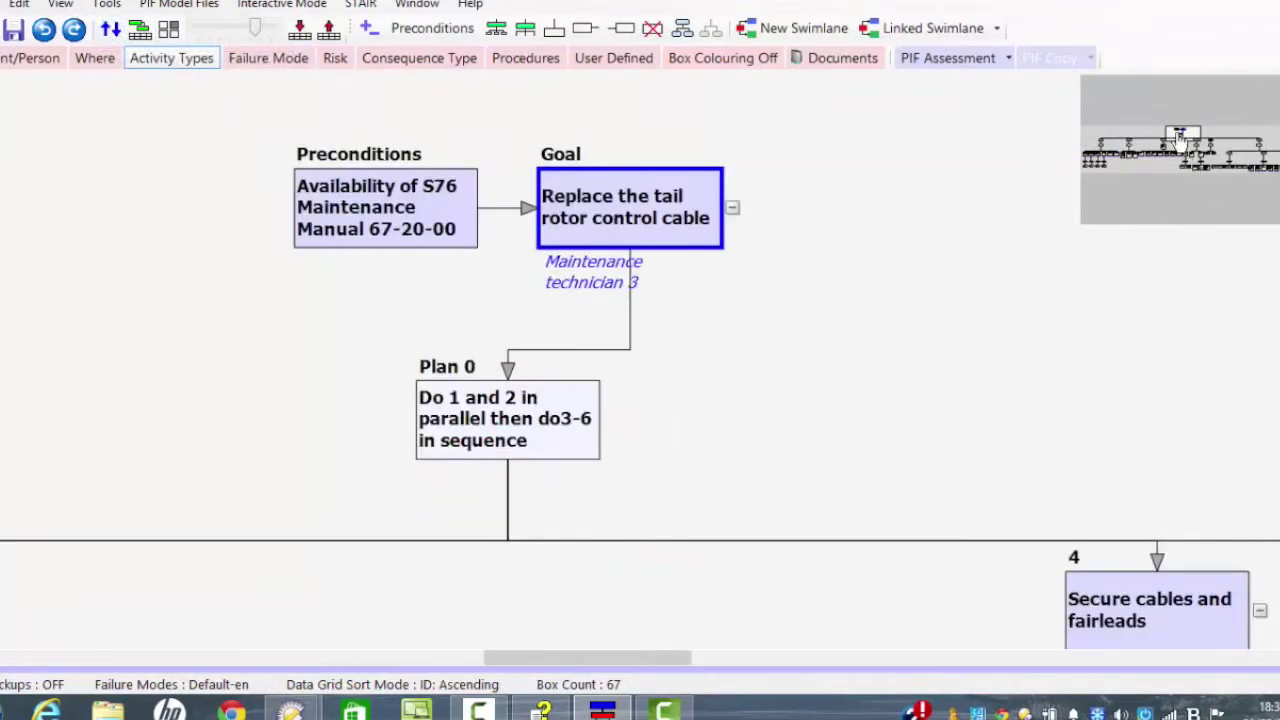
mouse_move(1180, 140)
mouse_down()
mouse_move(1152, 162)
mouse_move(1131, 157)
mouse_move(1207, 170)
mouse_move(1170, 152)
mouse_up()
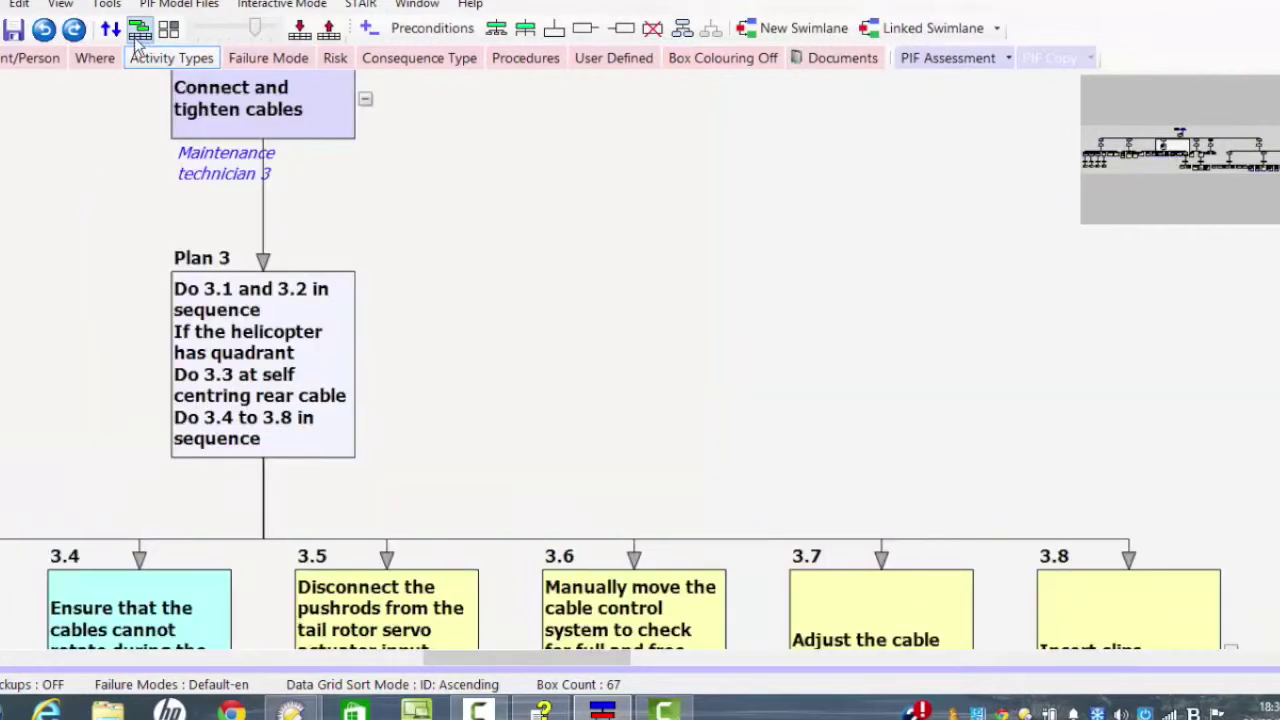
click(140, 28)
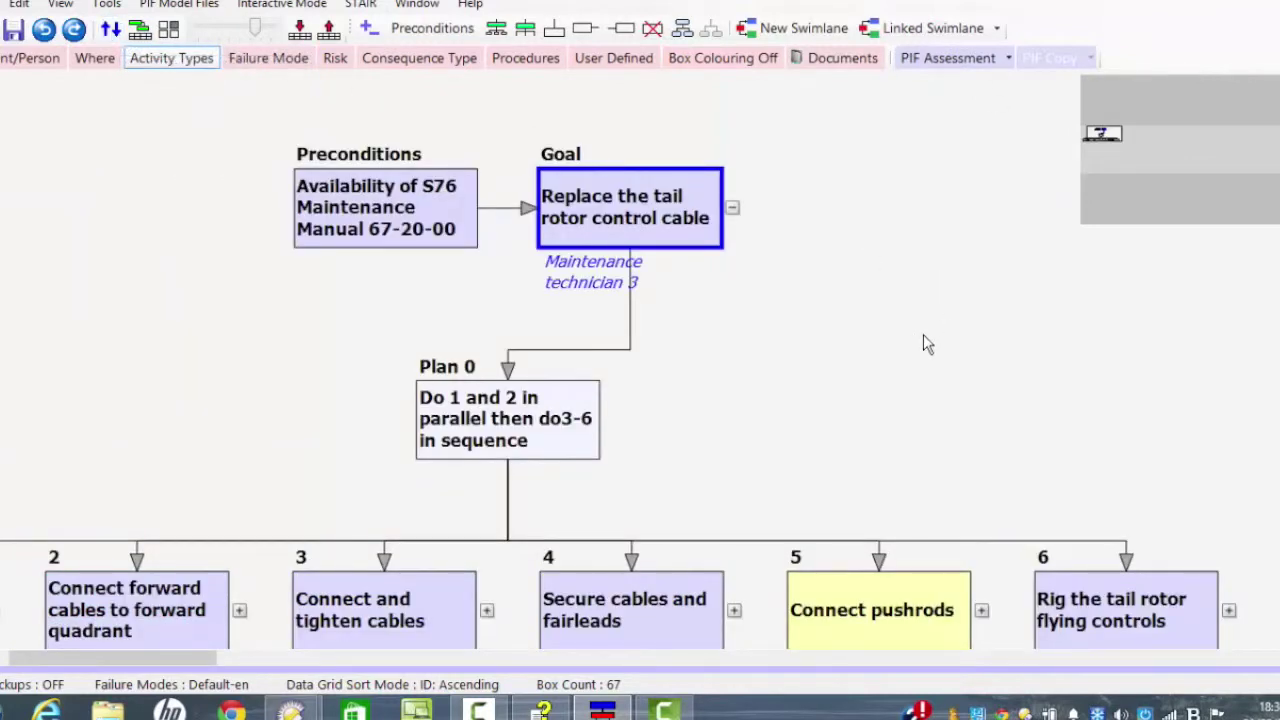
drag(1103, 133, 1103, 140)
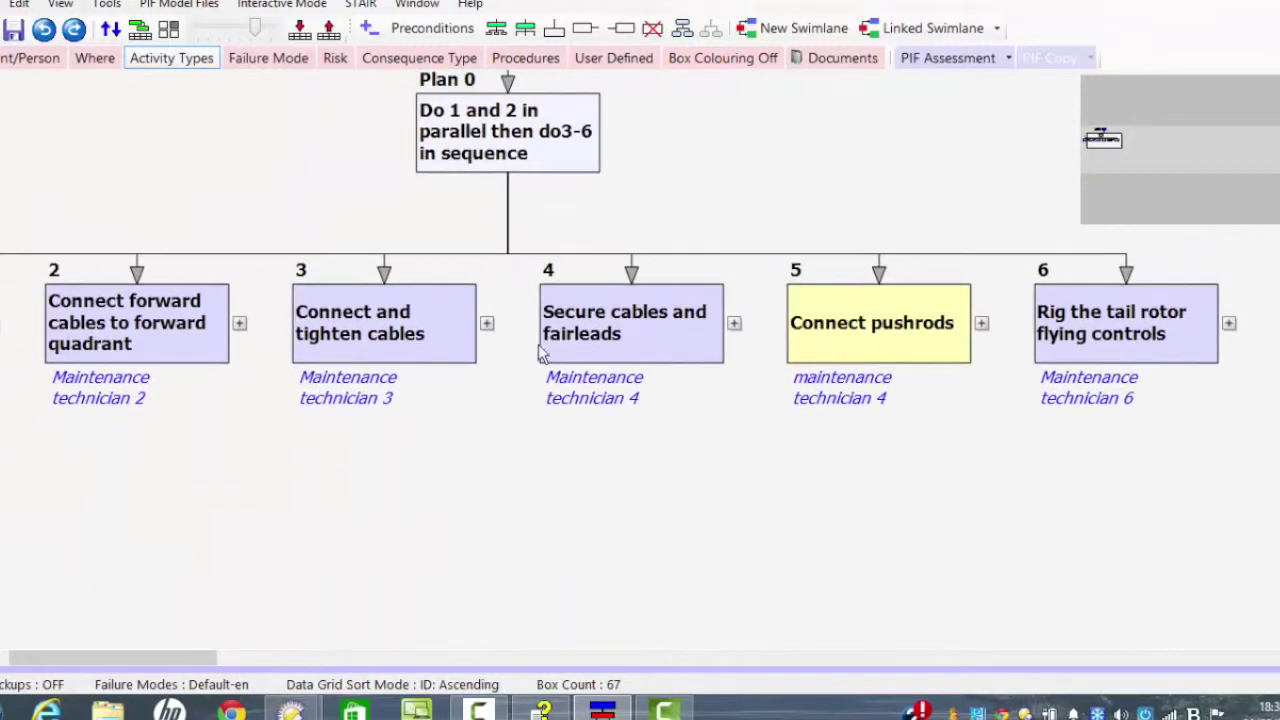
Expand task 3 and scroll down to its subtasks 3.1–3.5
click(488, 323)
click(492, 322)
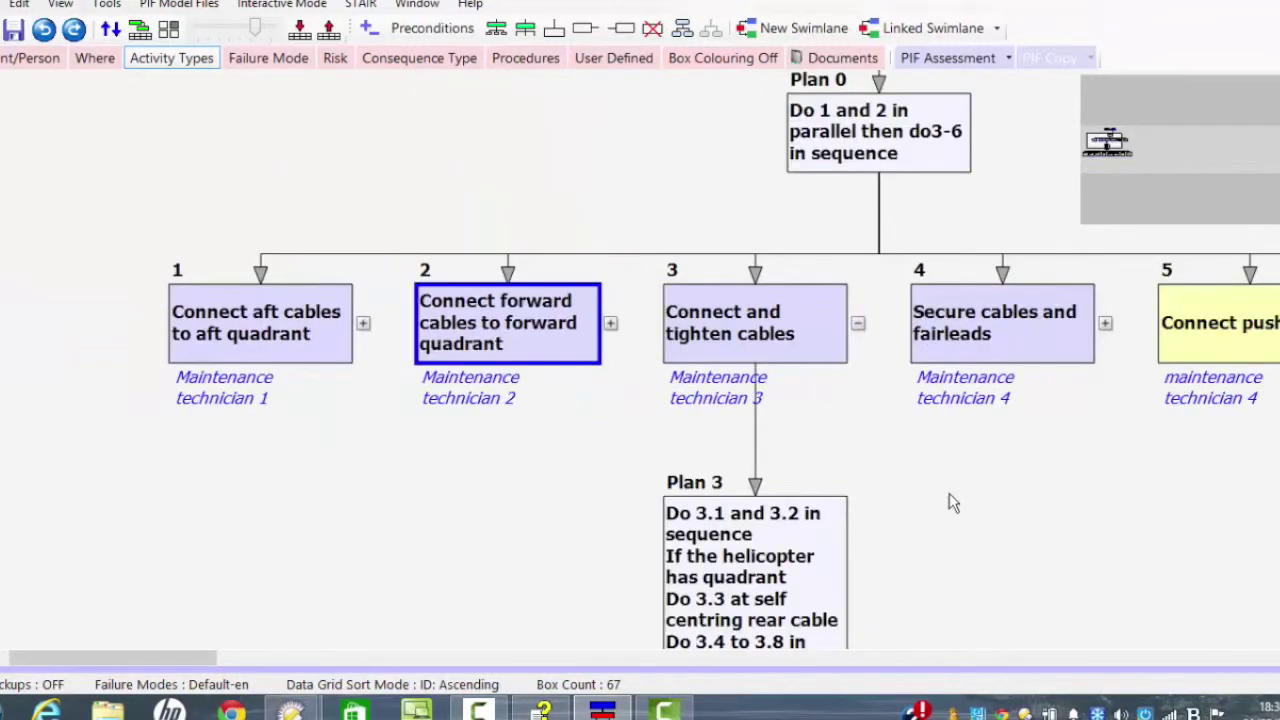
scroll(993, 455, down, 2)
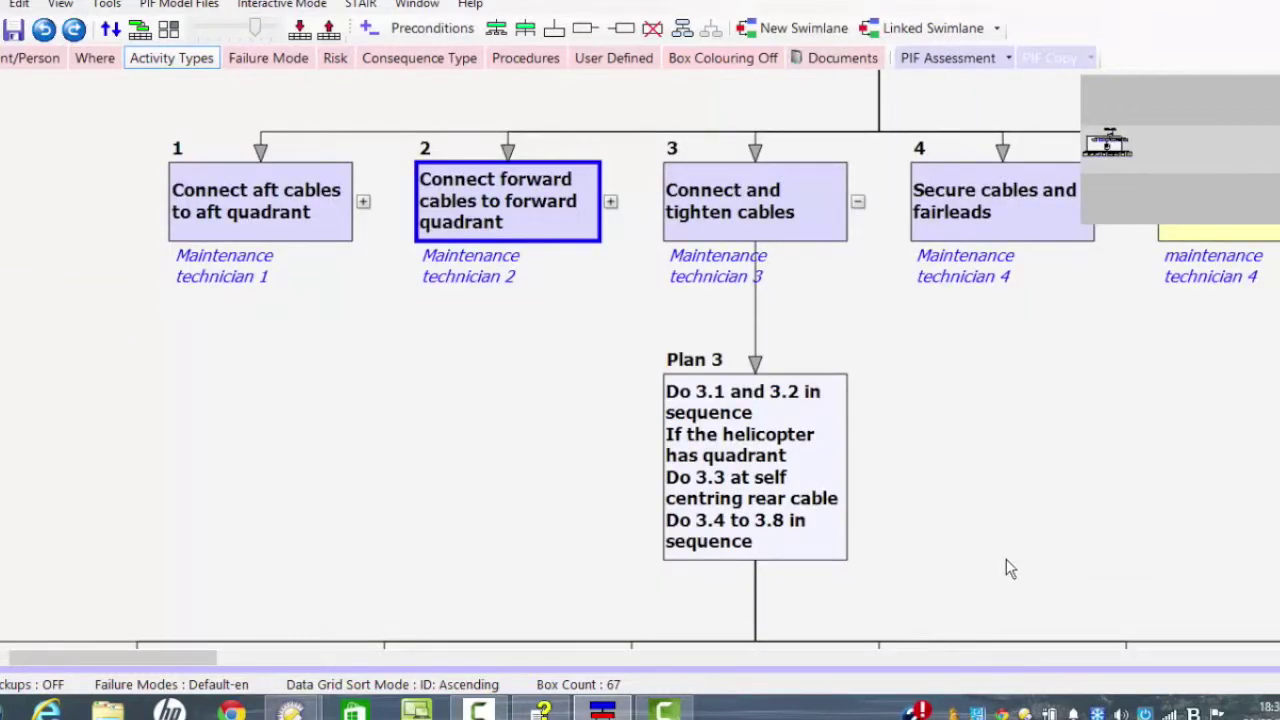
scroll(1015, 545, down, 2)
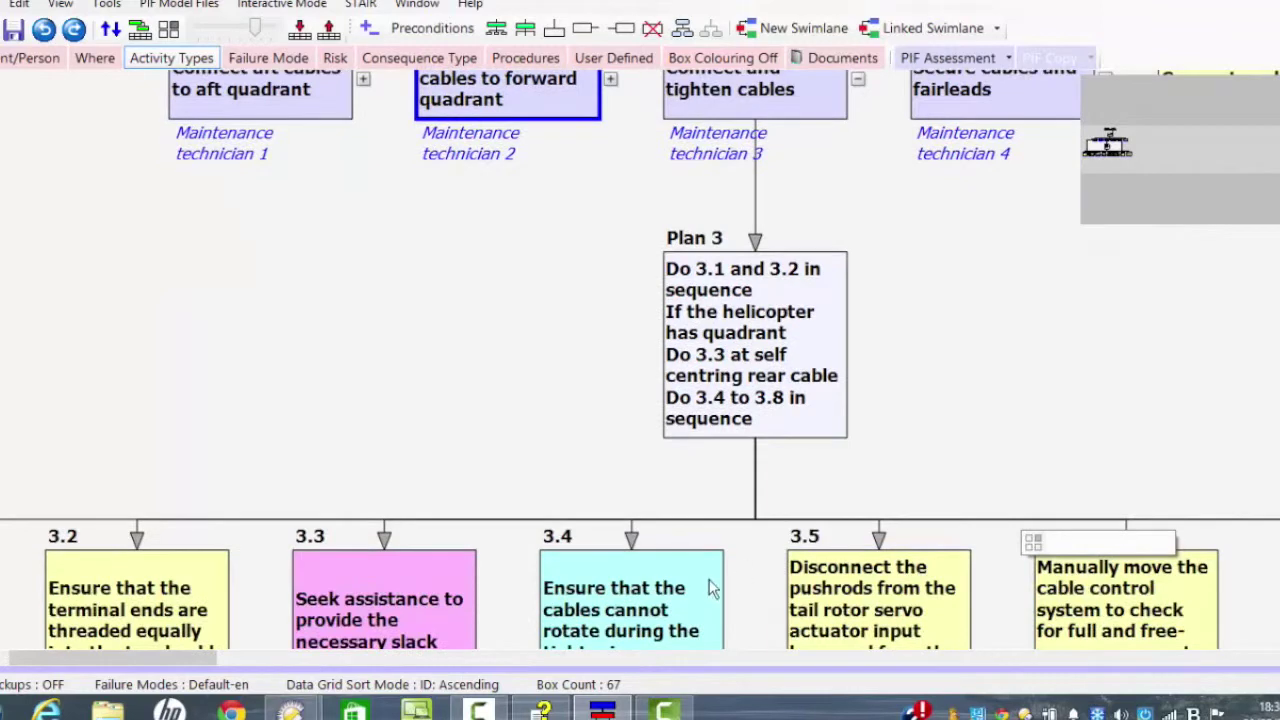
scroll(570, 600, down, 1)
mouse_move(154, 656)
mouse_down()
mouse_move(85, 668)
mouse_move(165, 664)
mouse_up()
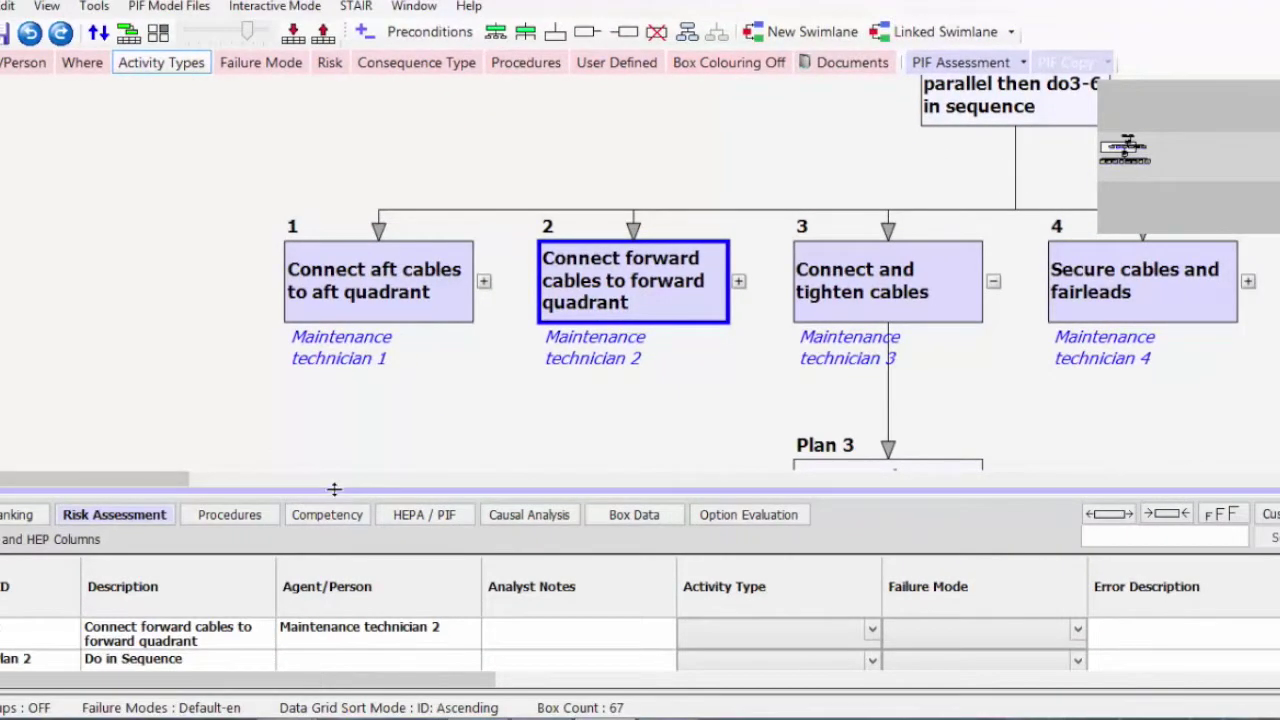
Enlarge the Risk Assessment grid to review its columns, then shrink it to show subtasks 3.2–3.5
drag(337, 490, 225, 258)
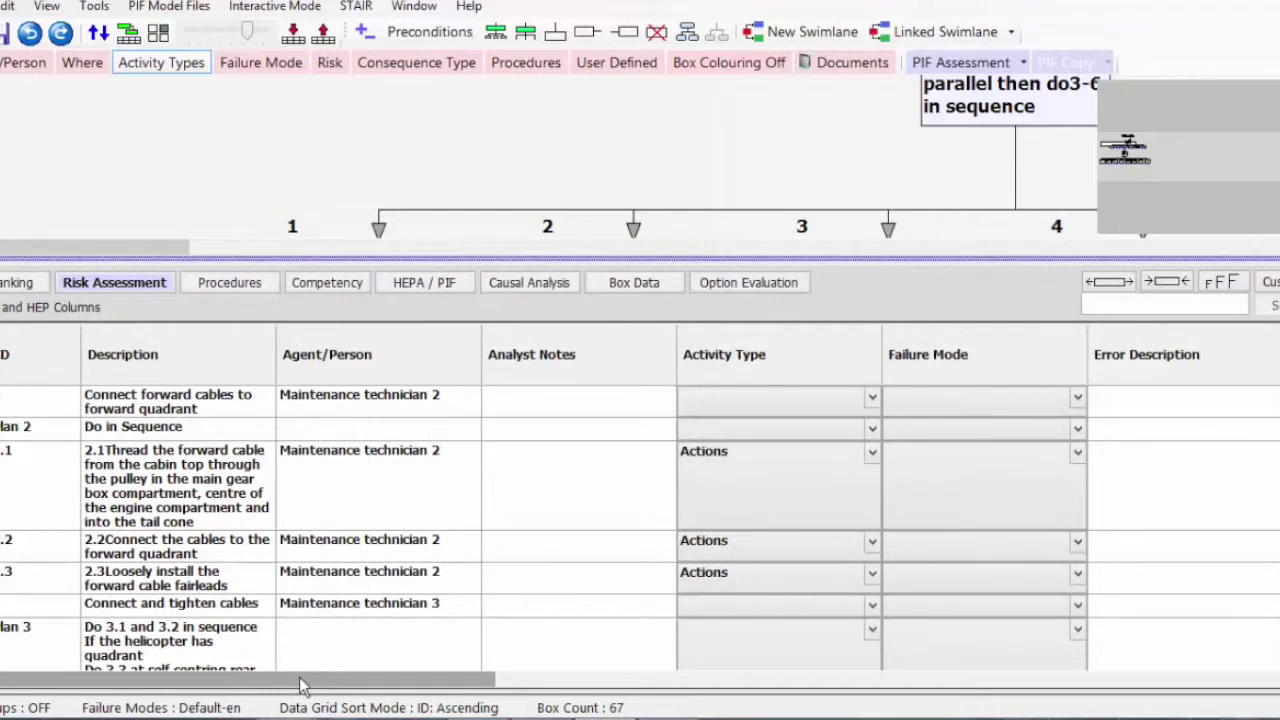
drag(303, 683, 94, 683)
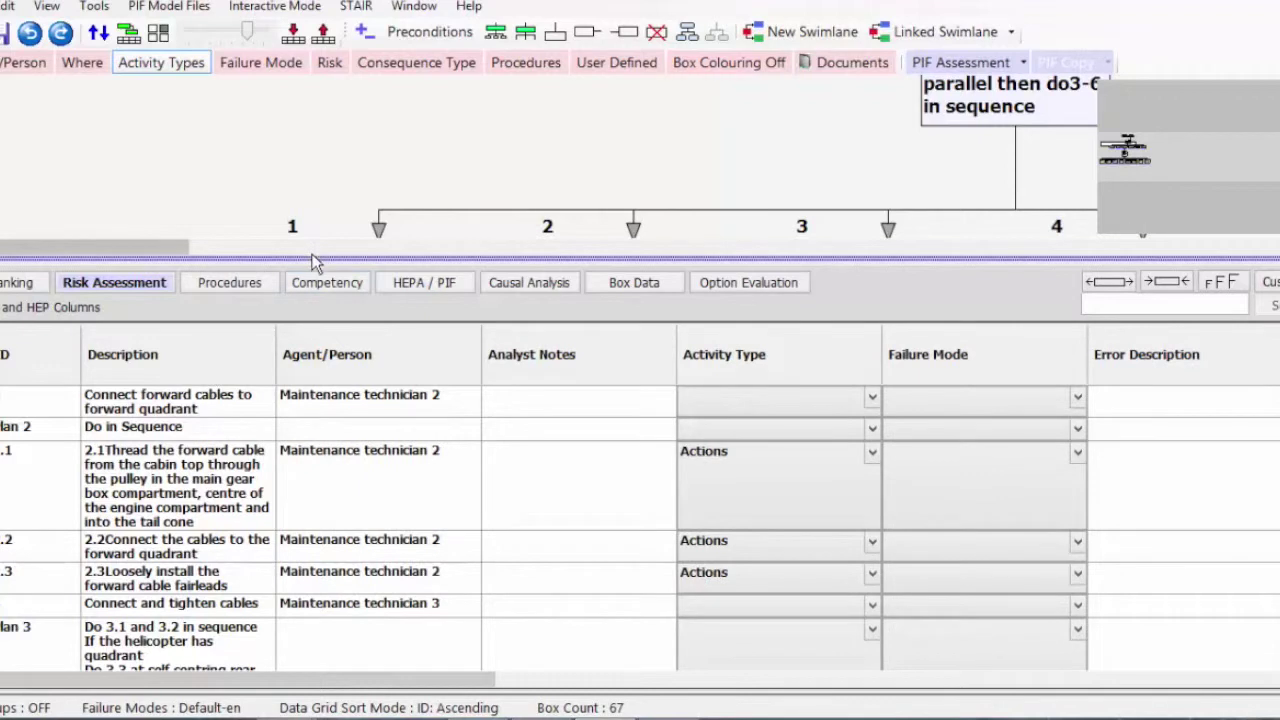
drag(312, 260, 414, 528)
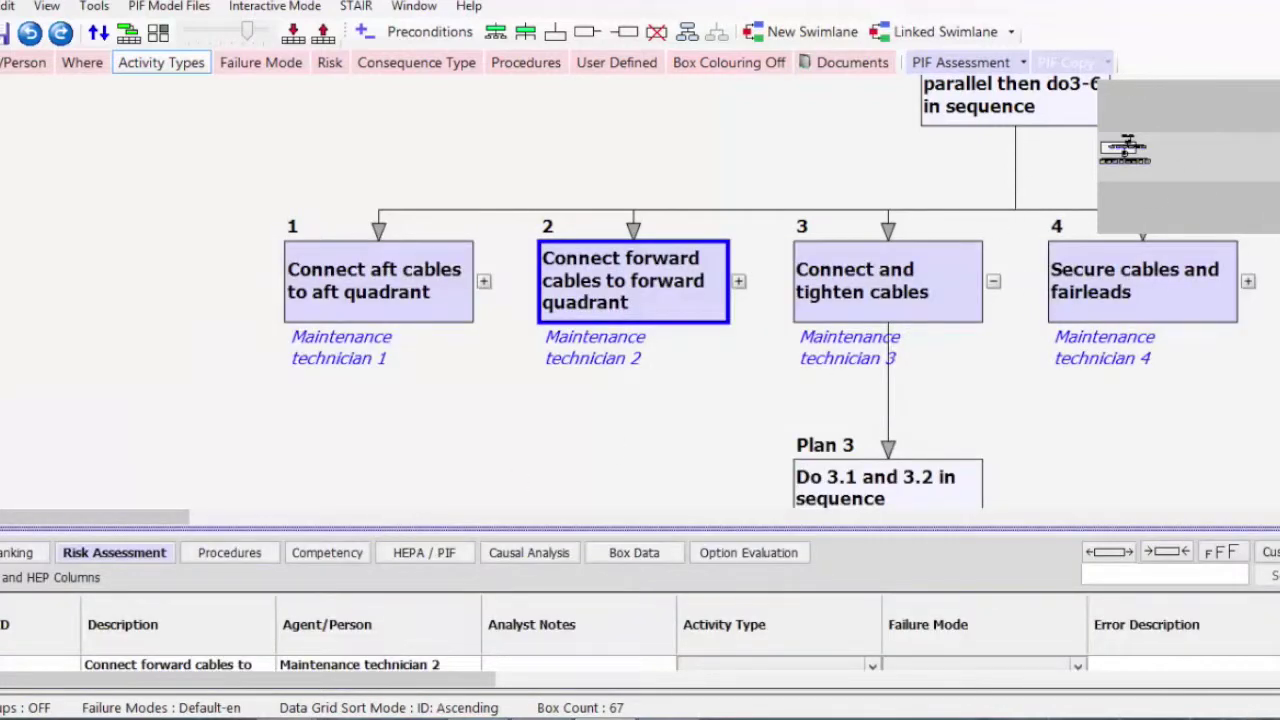
scroll(640, 290, down, 5)
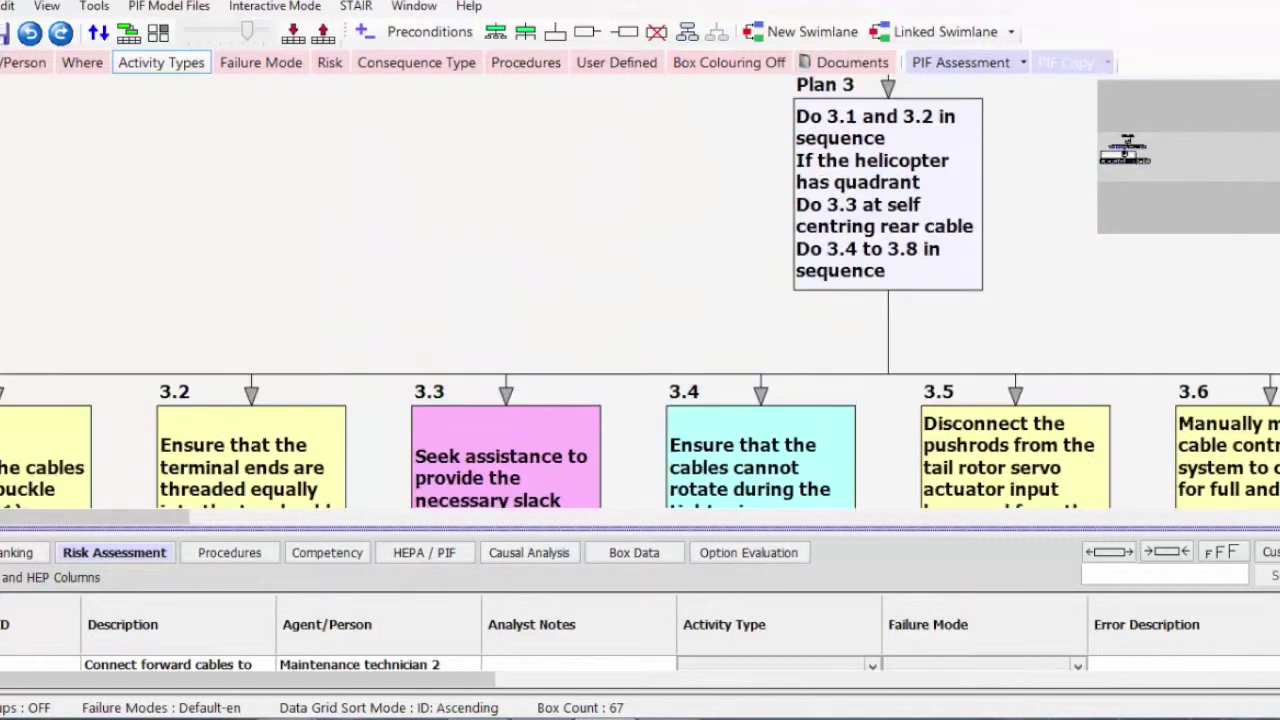
scroll(640, 290, down, 3)
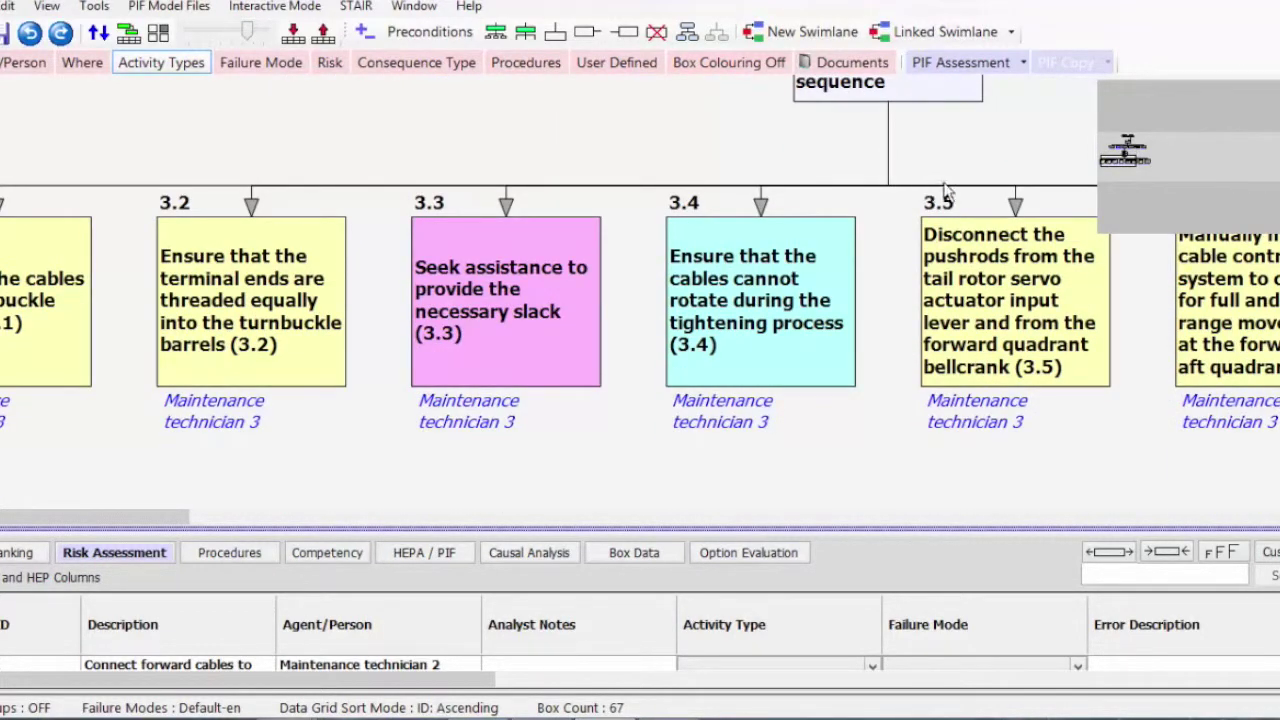
Rate step 3.2 at risk 20 (High likelihood, Medium-High severity) in the Risk Matrix
click(258, 320)
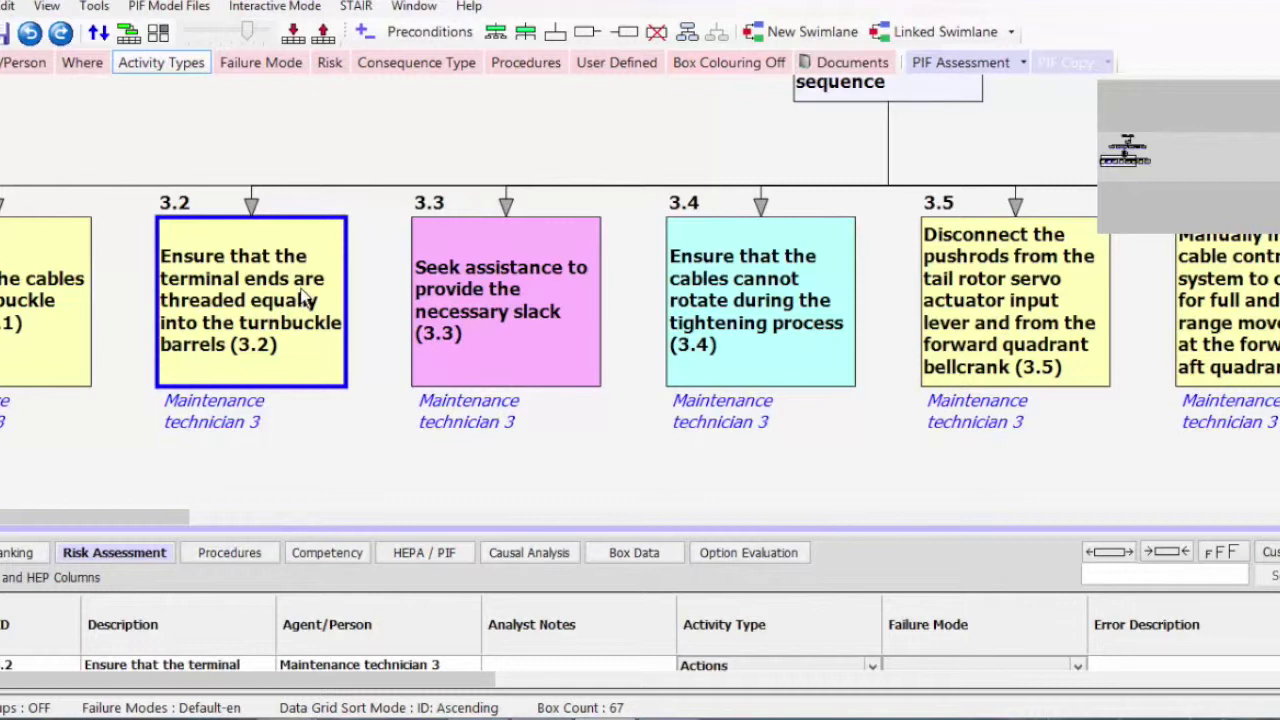
click(338, 68)
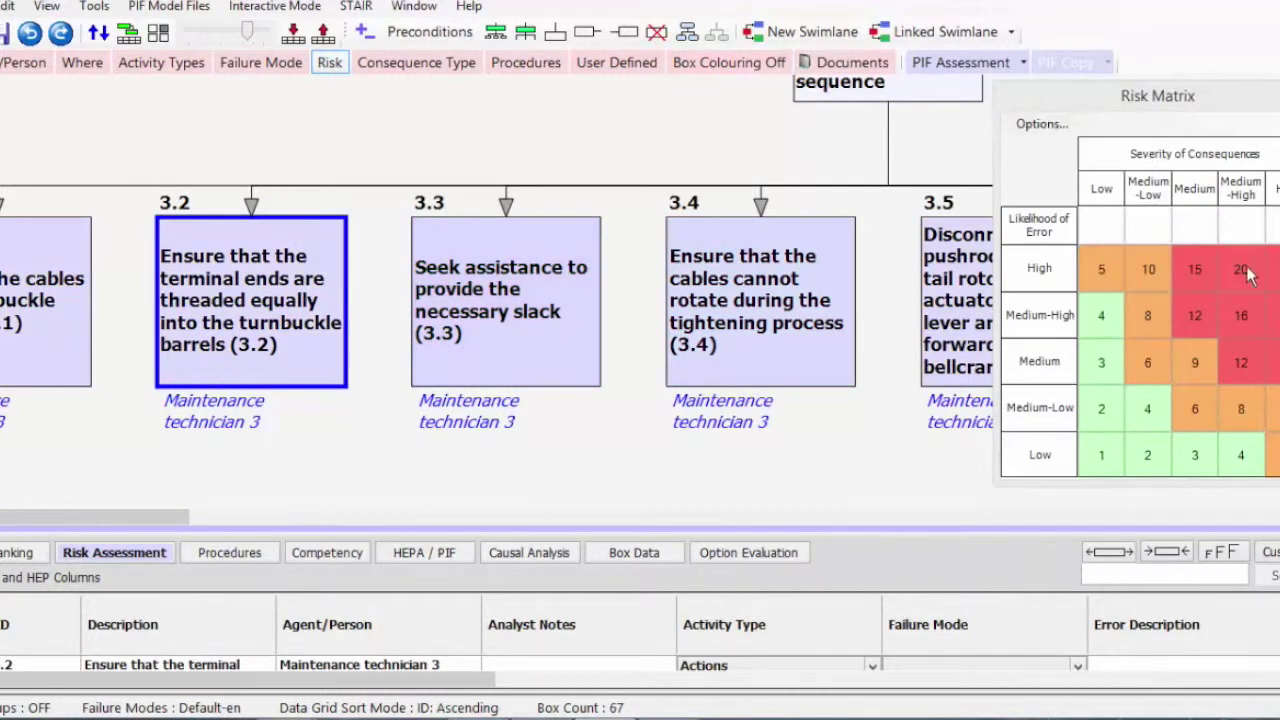
click(1241, 270)
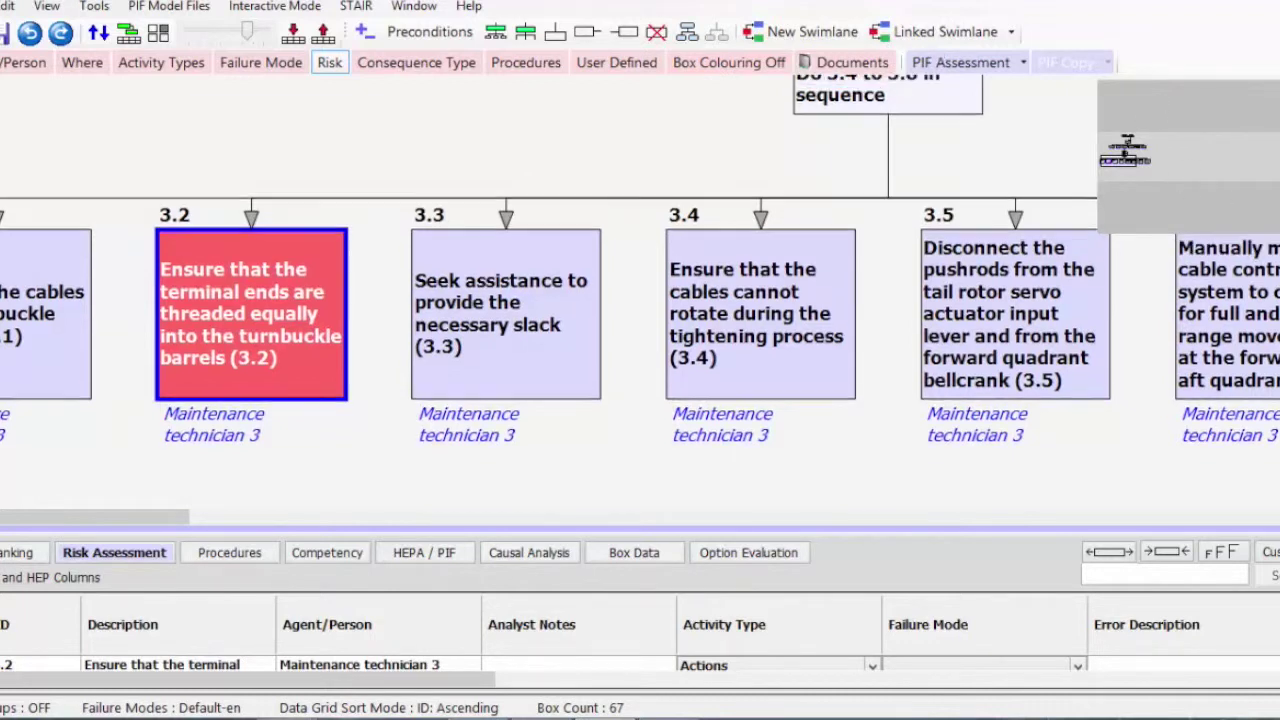
Recolour by activity type and add failure mode boxes Fm 3.2.1 and Fm 3.2.2 under step 3.2
scroll(640, 120, down, 1)
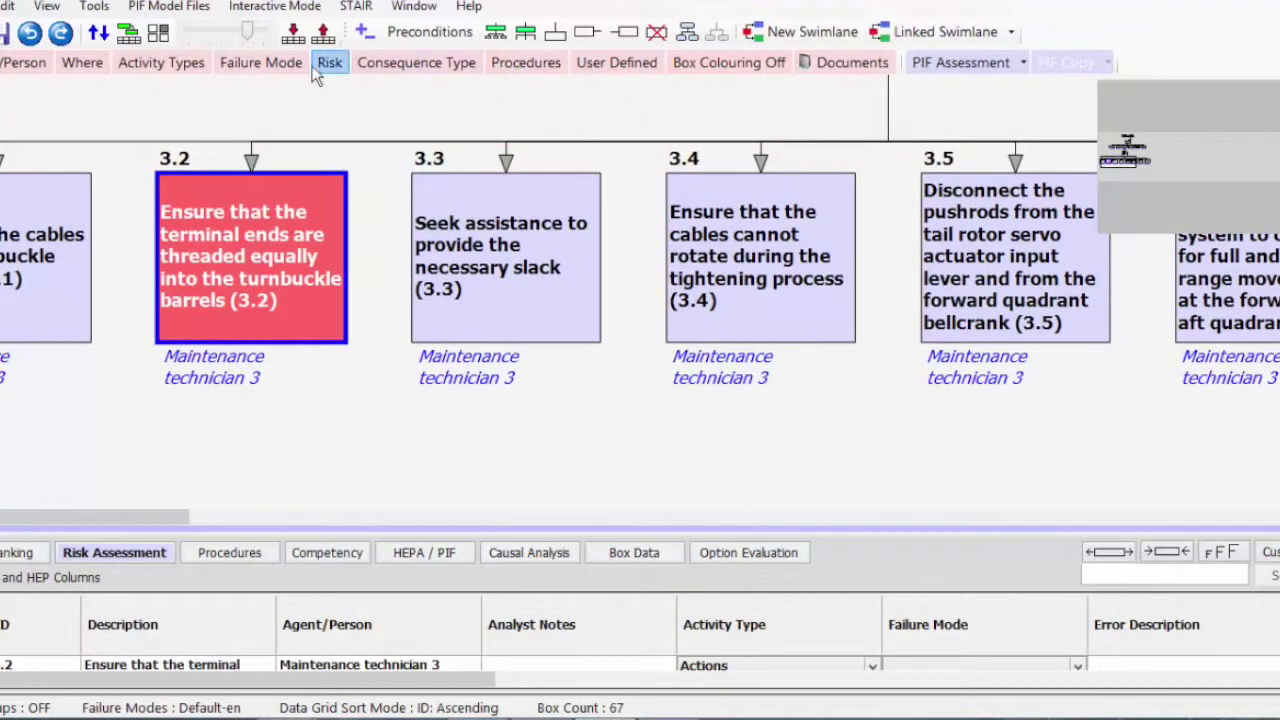
click(133, 63)
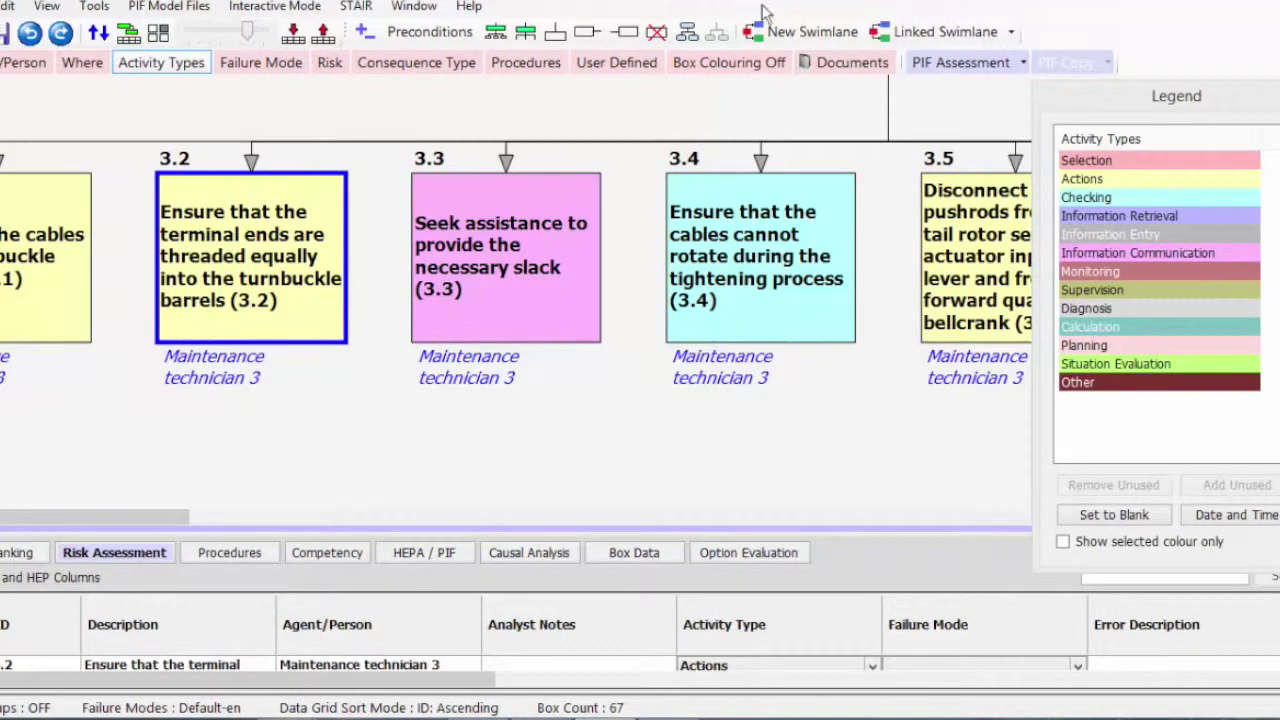
click(687, 31)
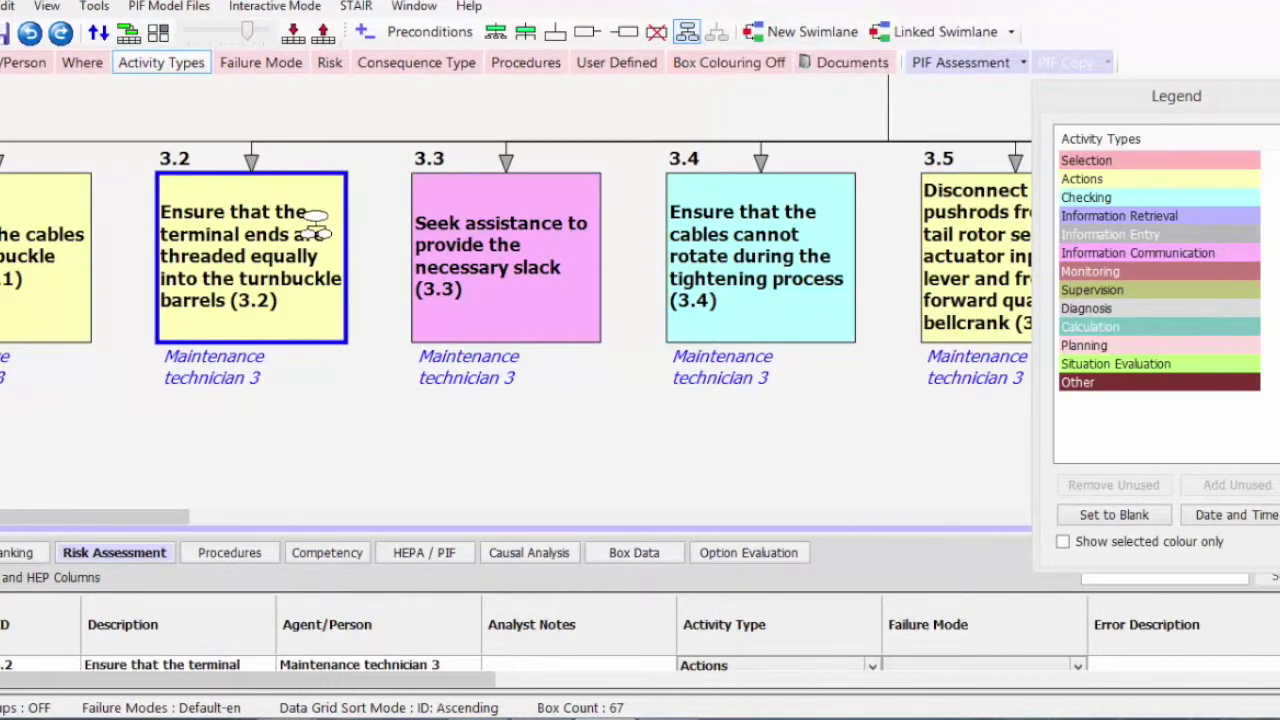
click(313, 227)
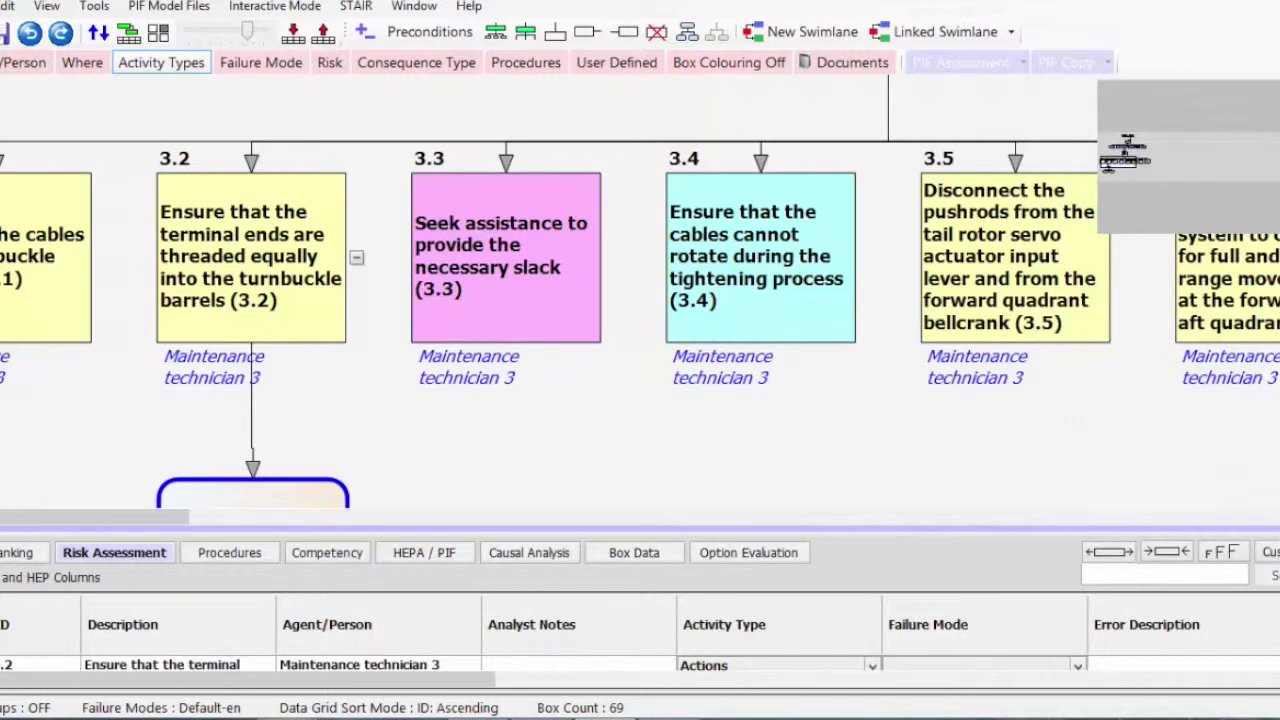
Set the logic box joining step 3.2's failure modes to OR
scroll(1127, 152, down, 3)
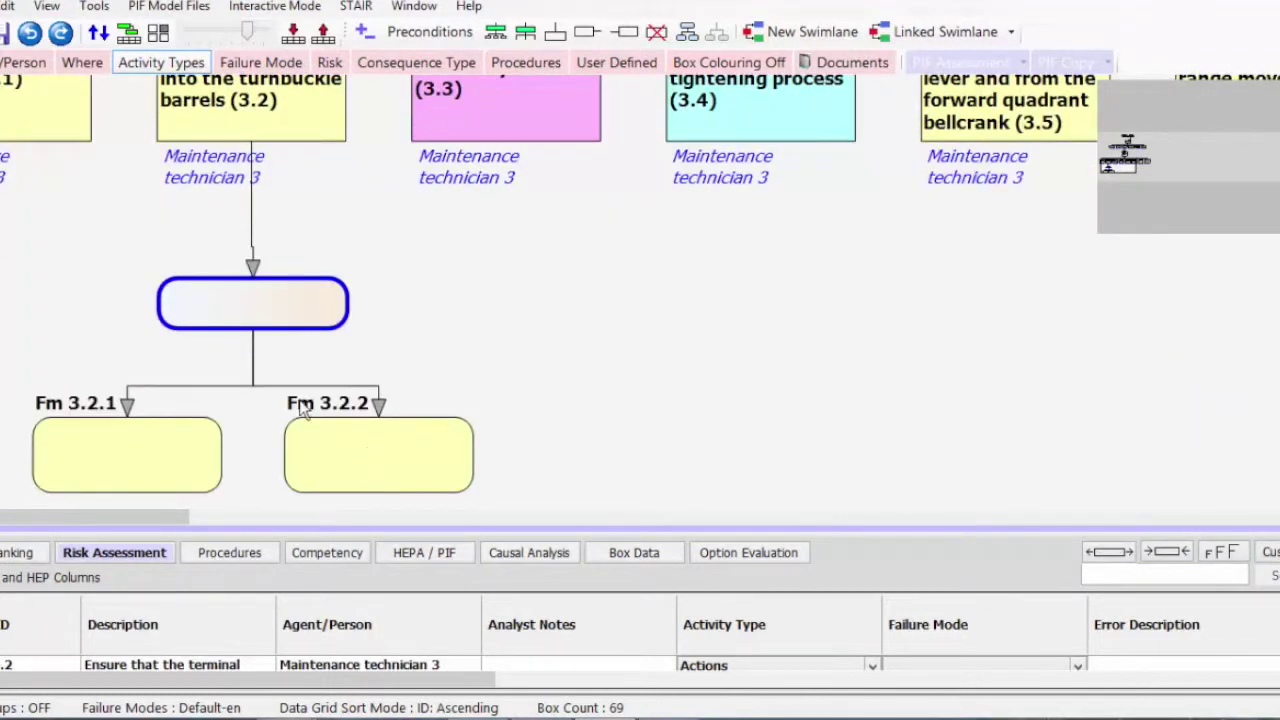
right_click(240, 311)
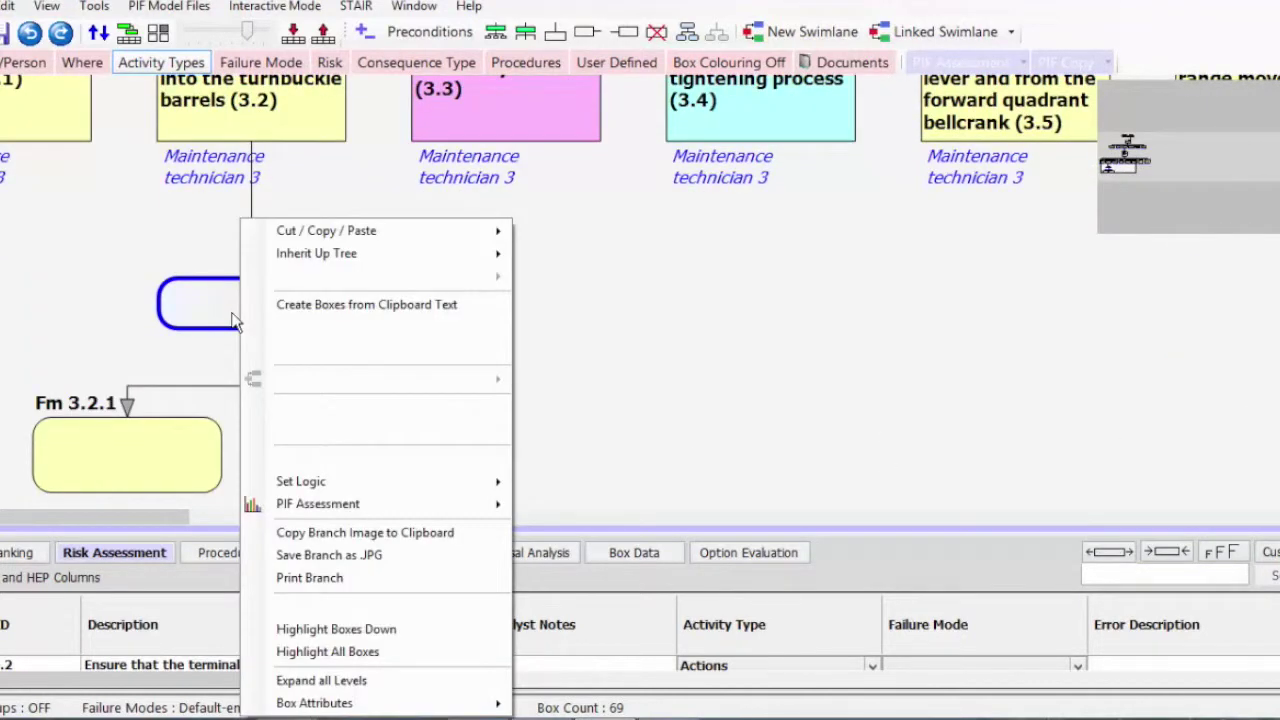
mouse_move(453, 487)
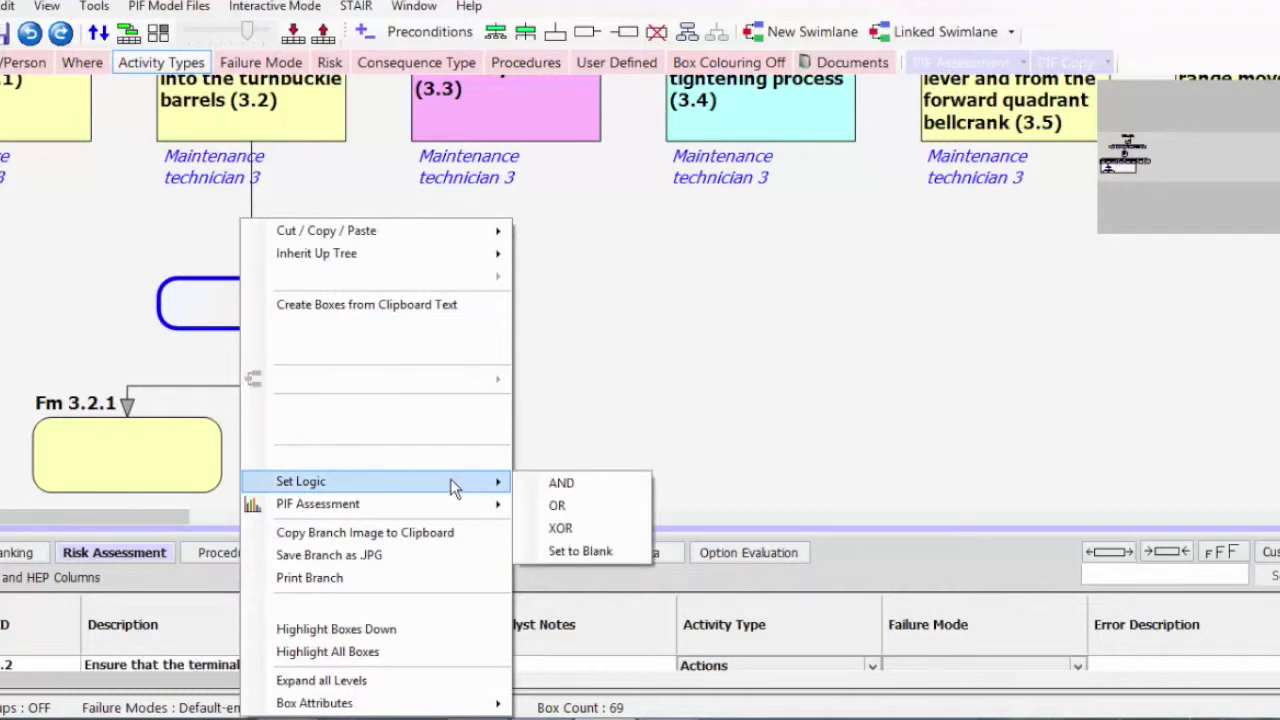
click(557, 505)
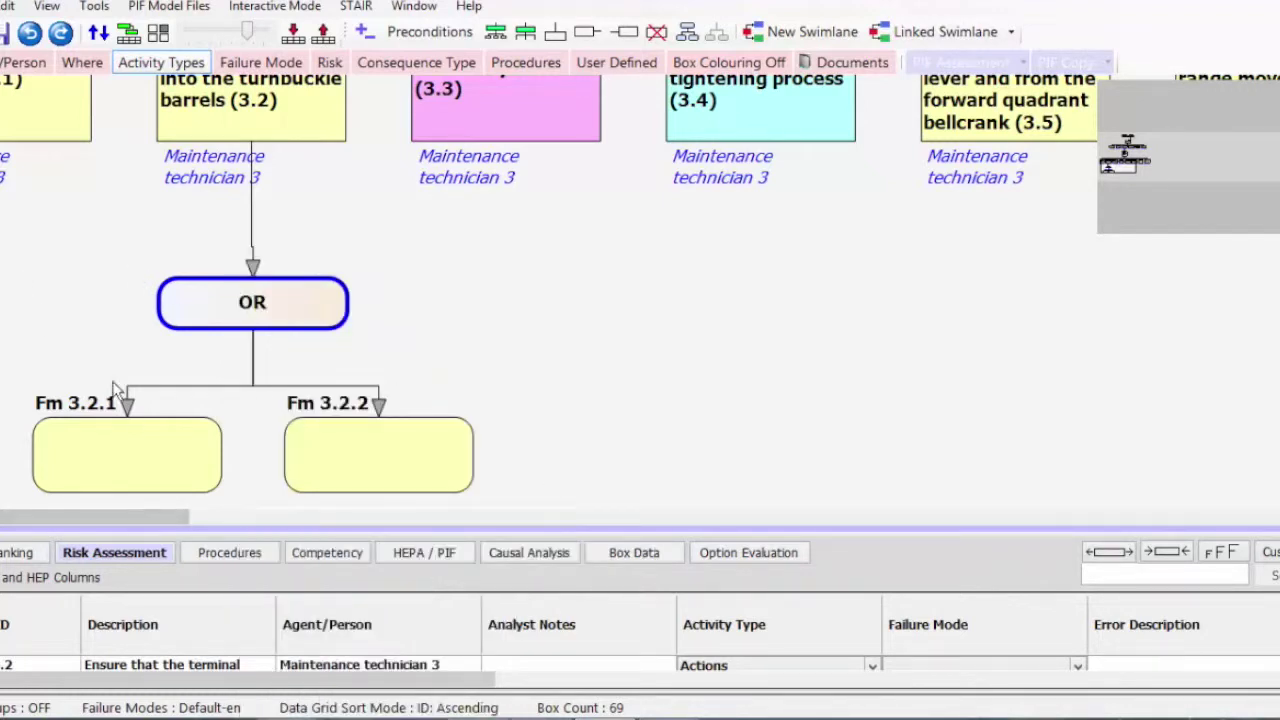
right_click(134, 457)
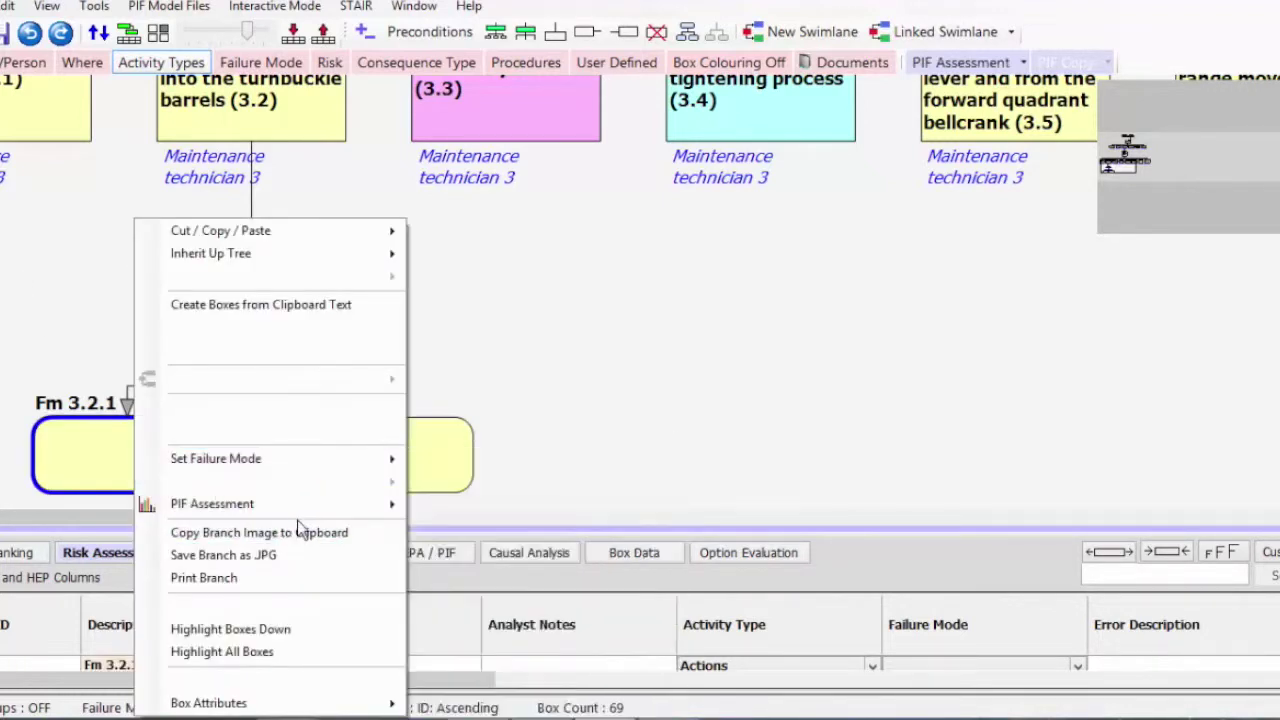
mouse_move(310, 518)
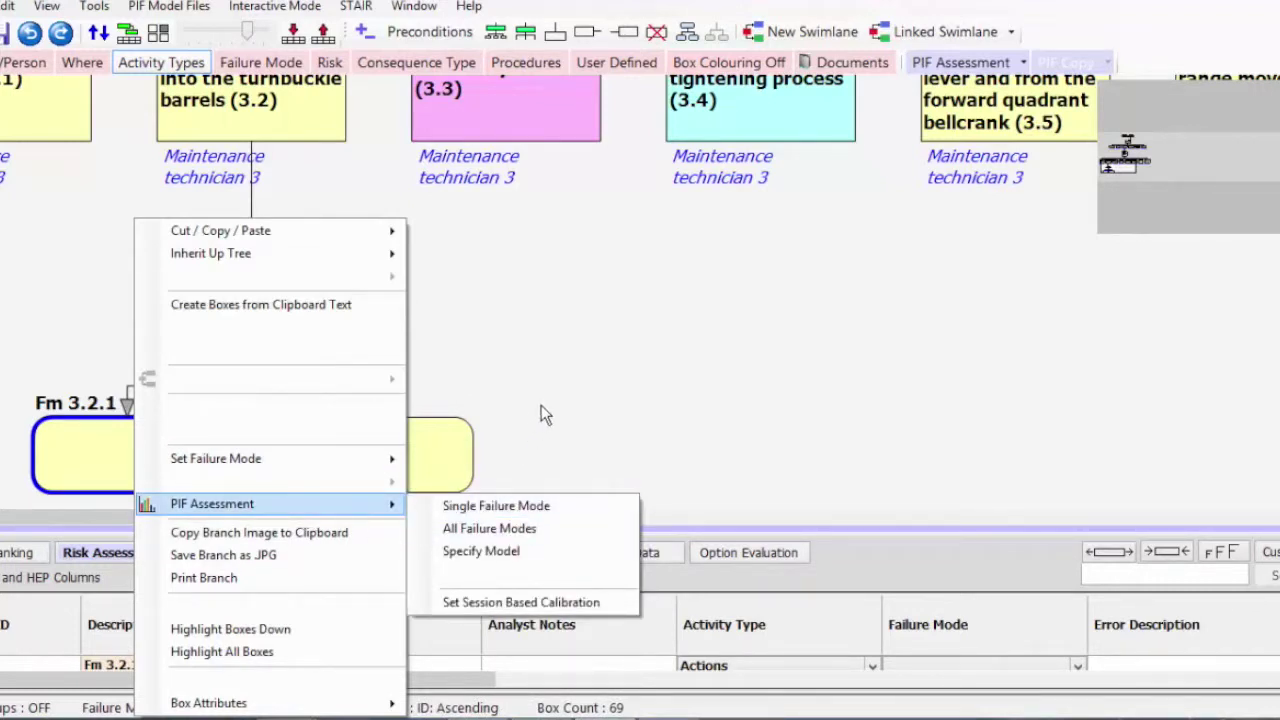
click(515, 340)
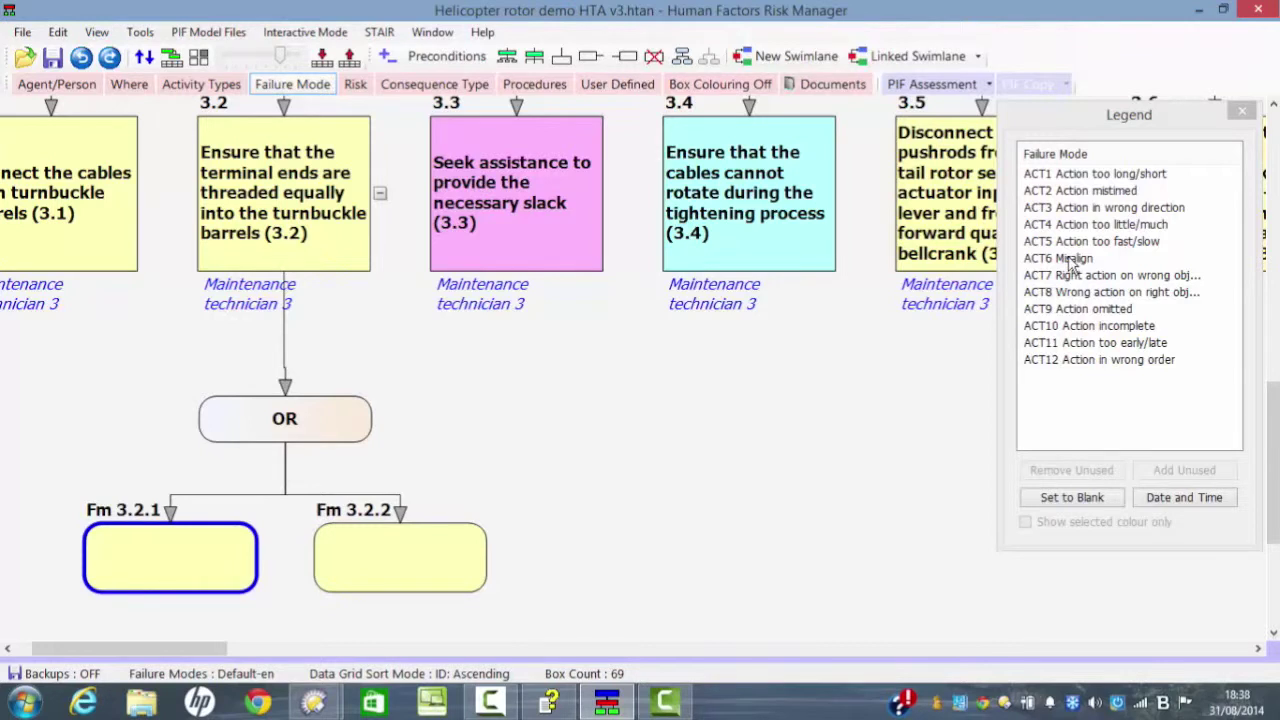
Assign ACT4 Action too little/much to Fm 3.2.1 and ACT6 Misalign to Fm 3.2.2
click(1072, 259)
click(1070, 261)
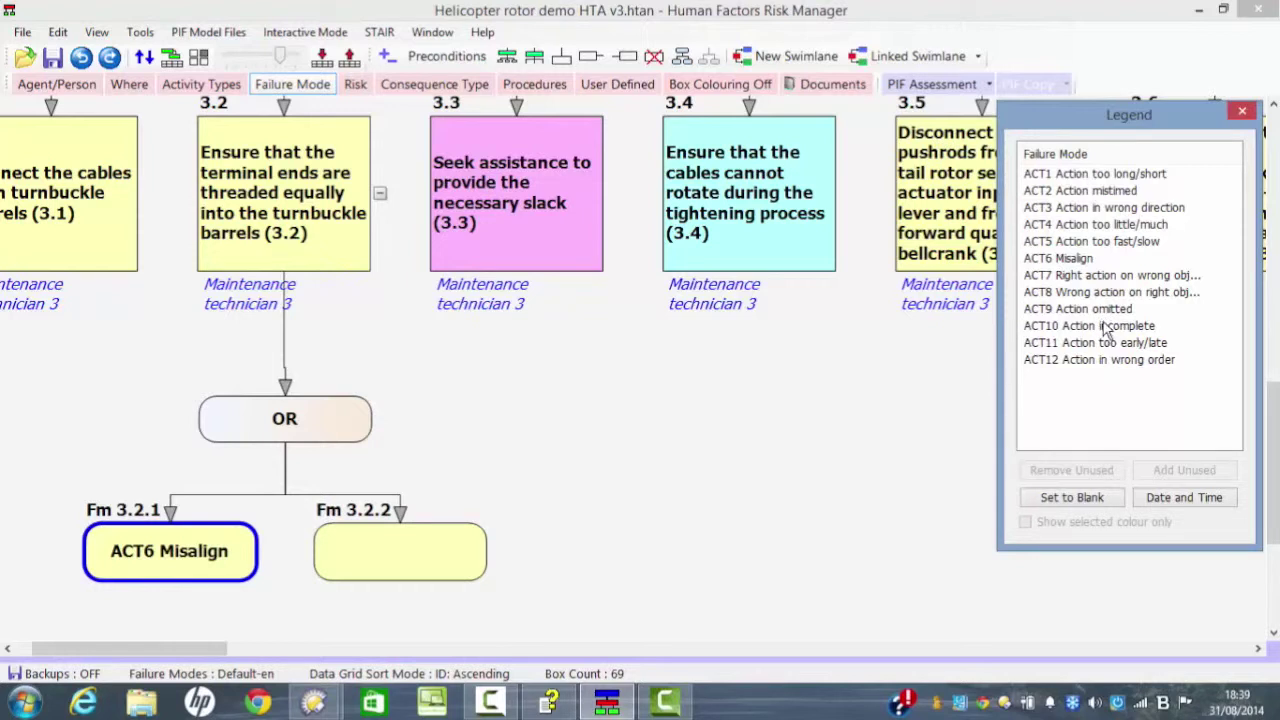
click(1090, 224)
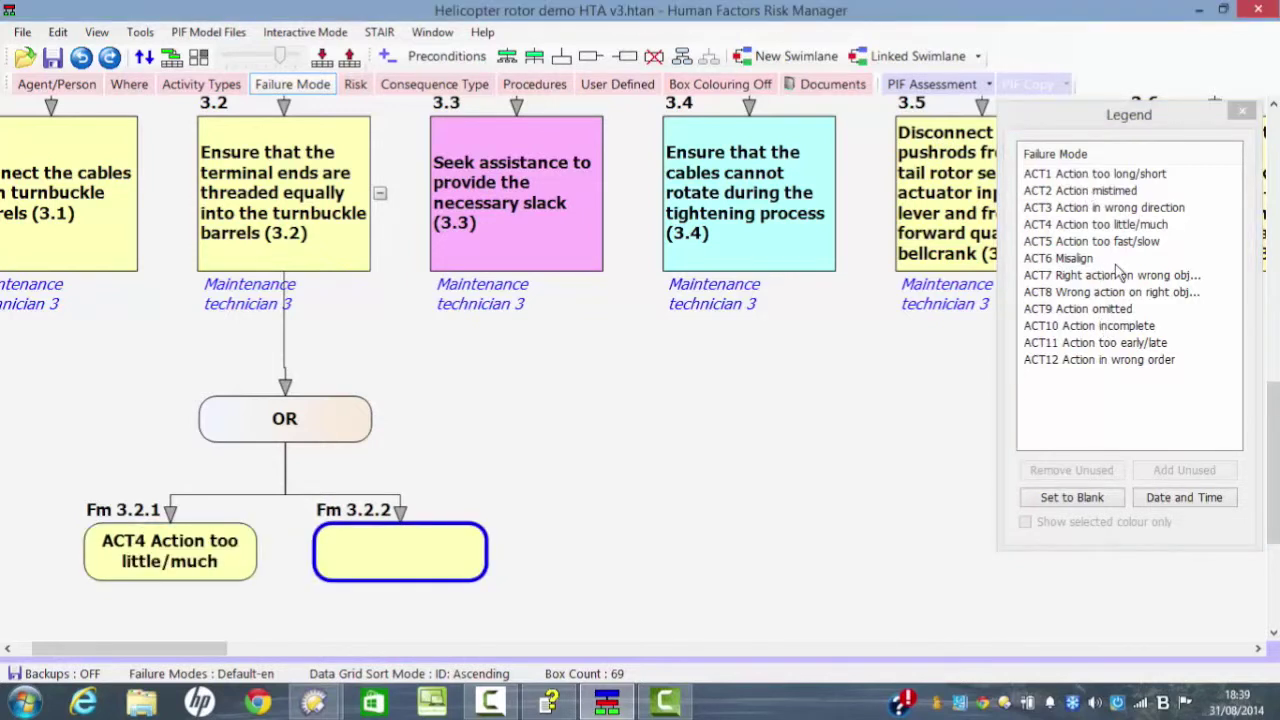
click(1074, 259)
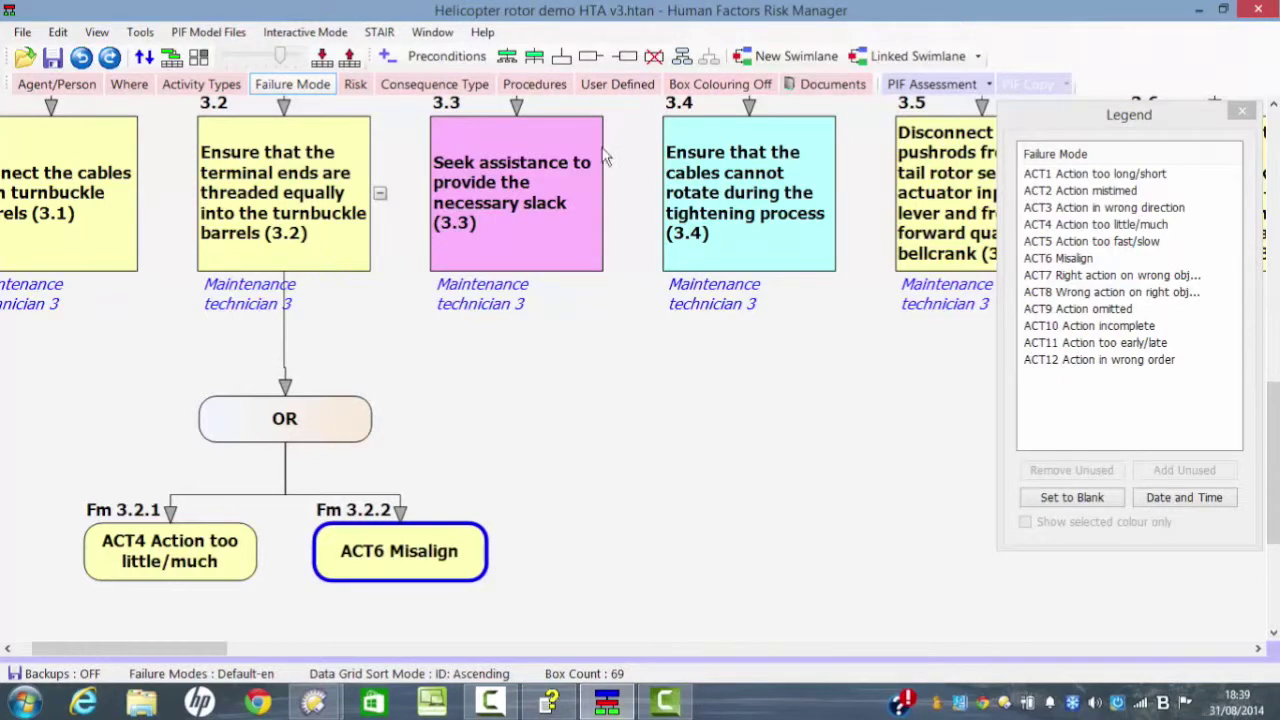
Show and enlarge the Risk Assessment grid below the diagram, and close the failure mode Legend
click(172, 57)
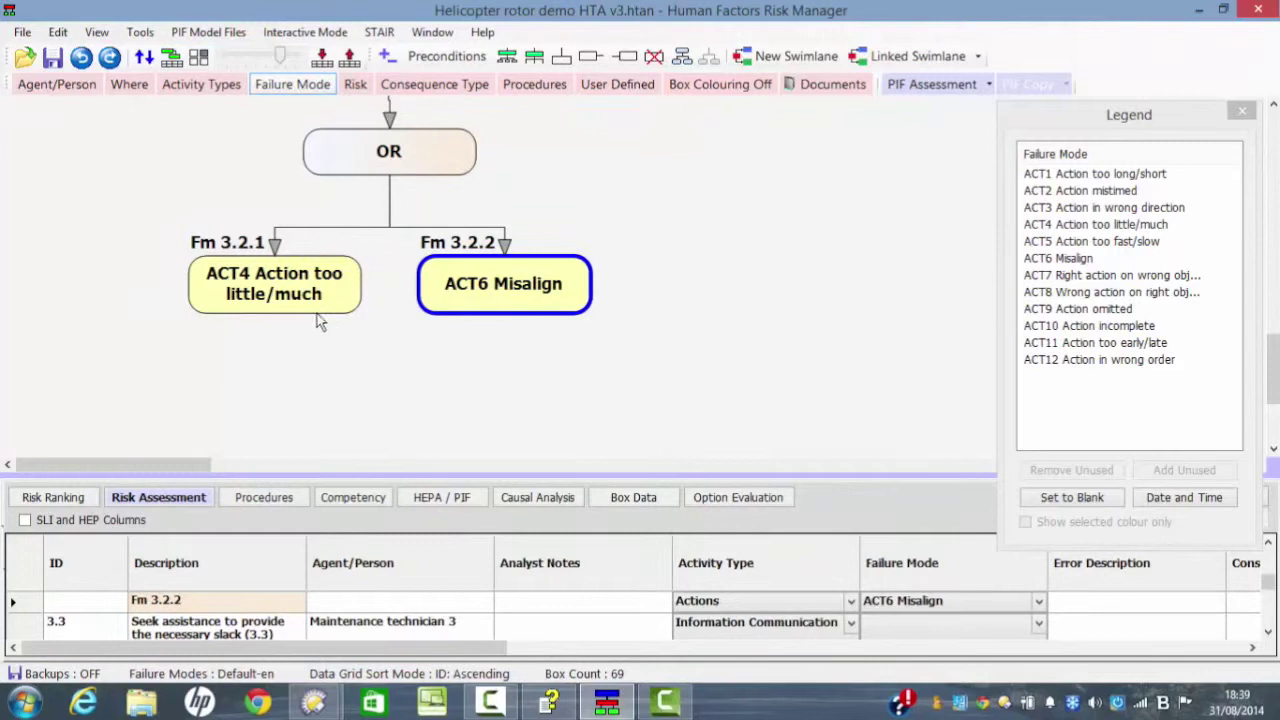
click(316, 300)
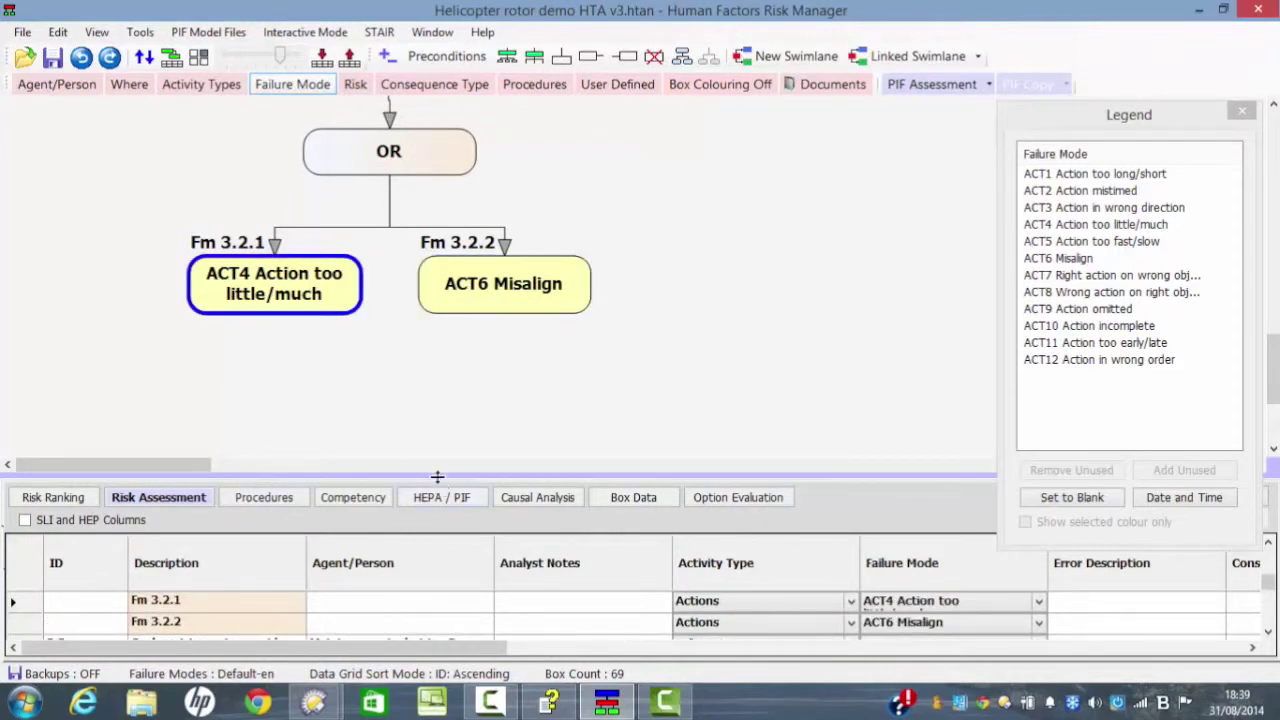
drag(437, 472, 437, 405)
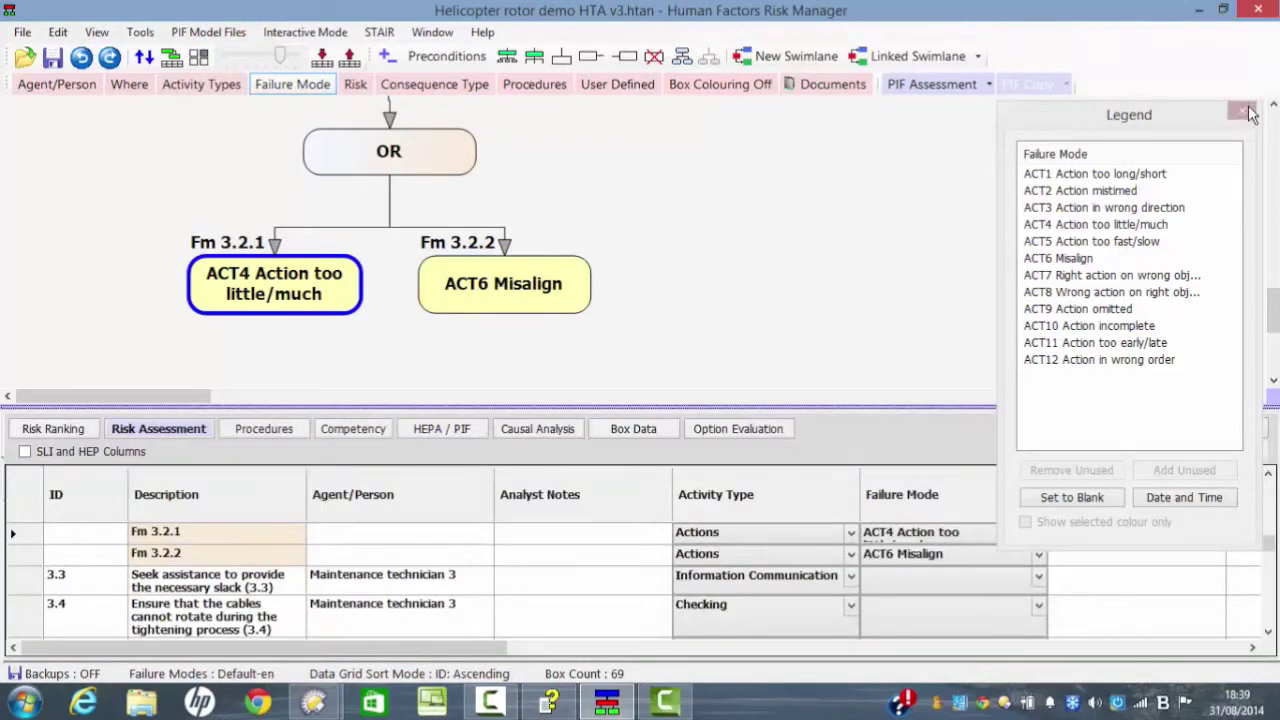
click(1248, 111)
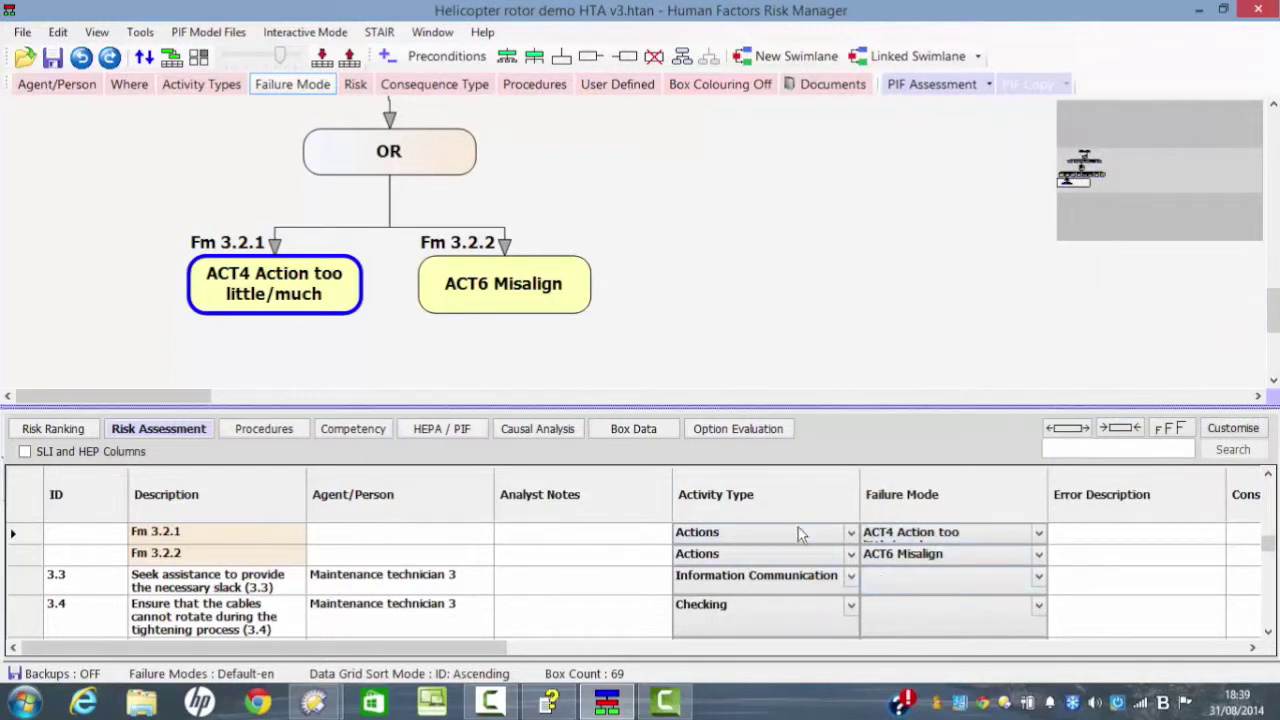
Choose ACT4 Action too little/much in Fm 3.2.1's Failure Mode cell
click(1039, 537)
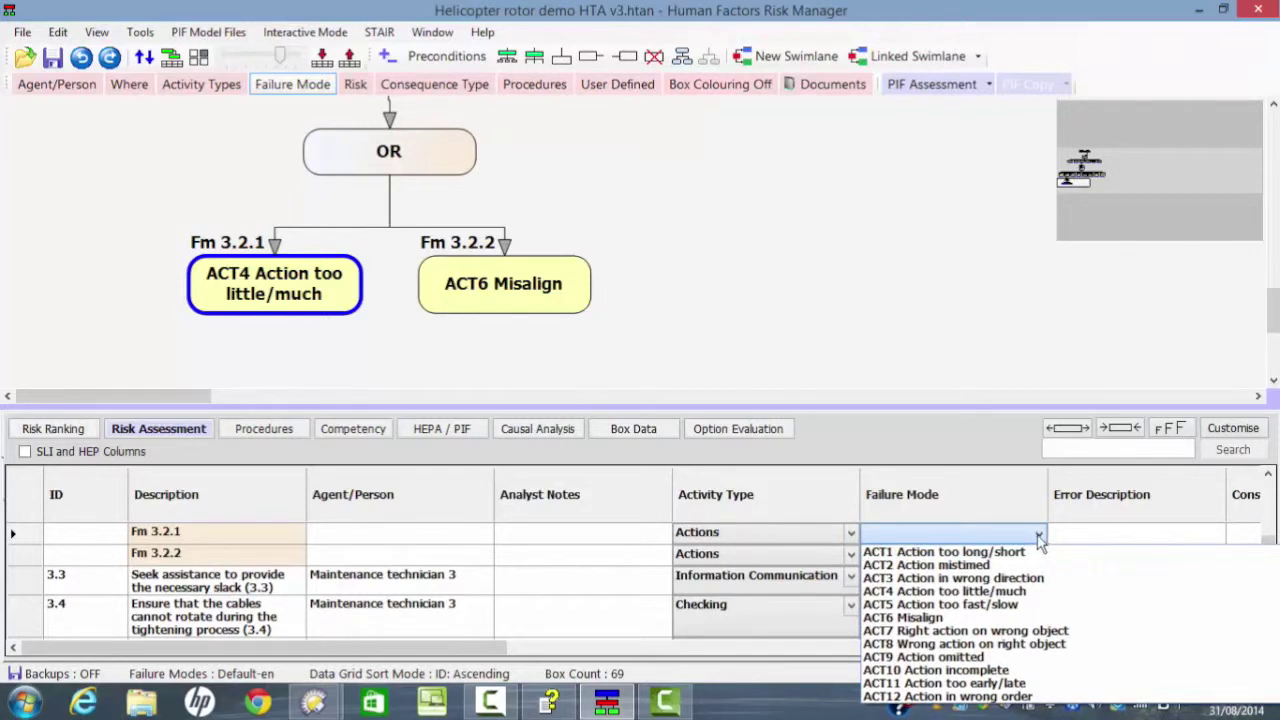
click(1012, 593)
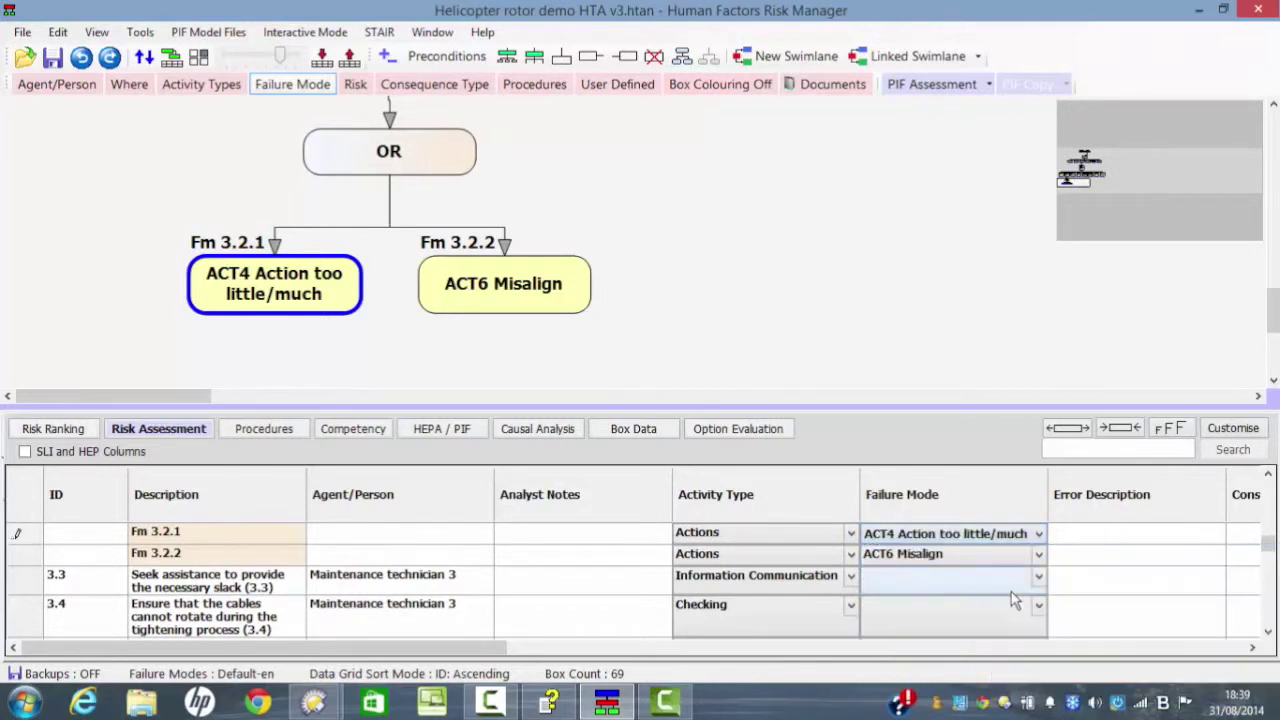
mouse_move(497, 651)
mouse_down()
mouse_move(525, 651)
mouse_move(490, 651)
mouse_up()
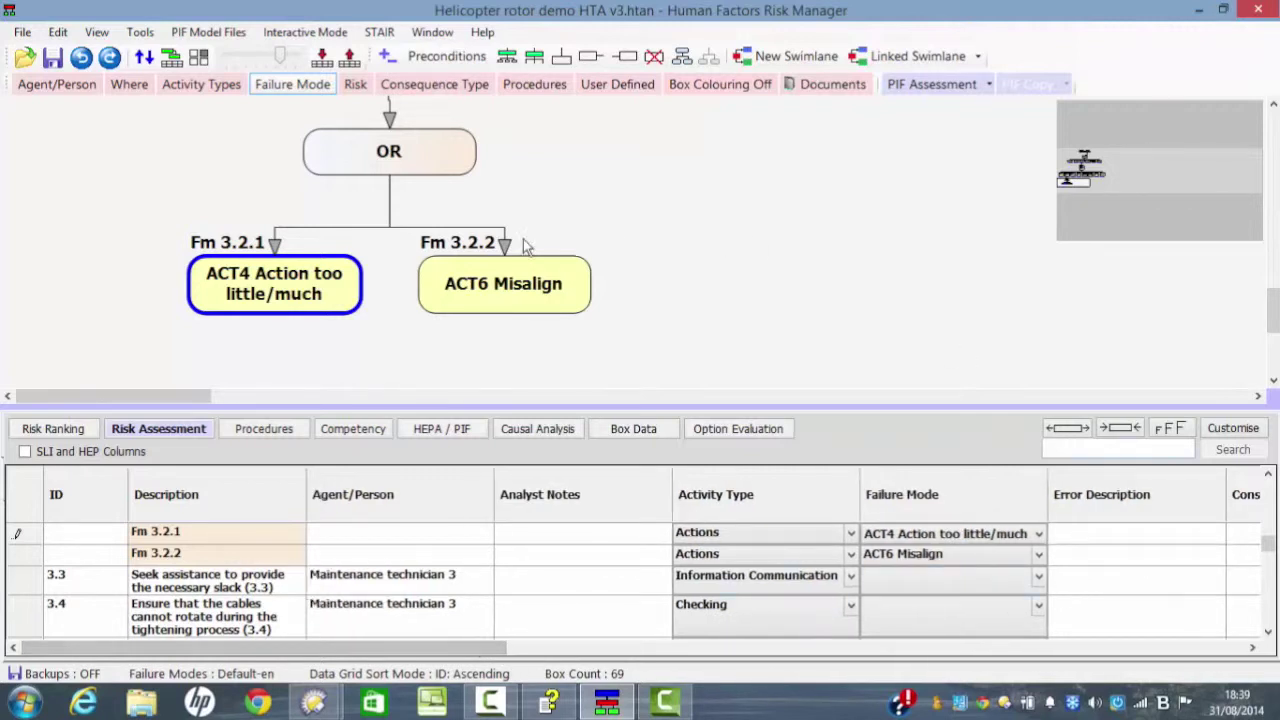
drag(1274, 316, 1274, 281)
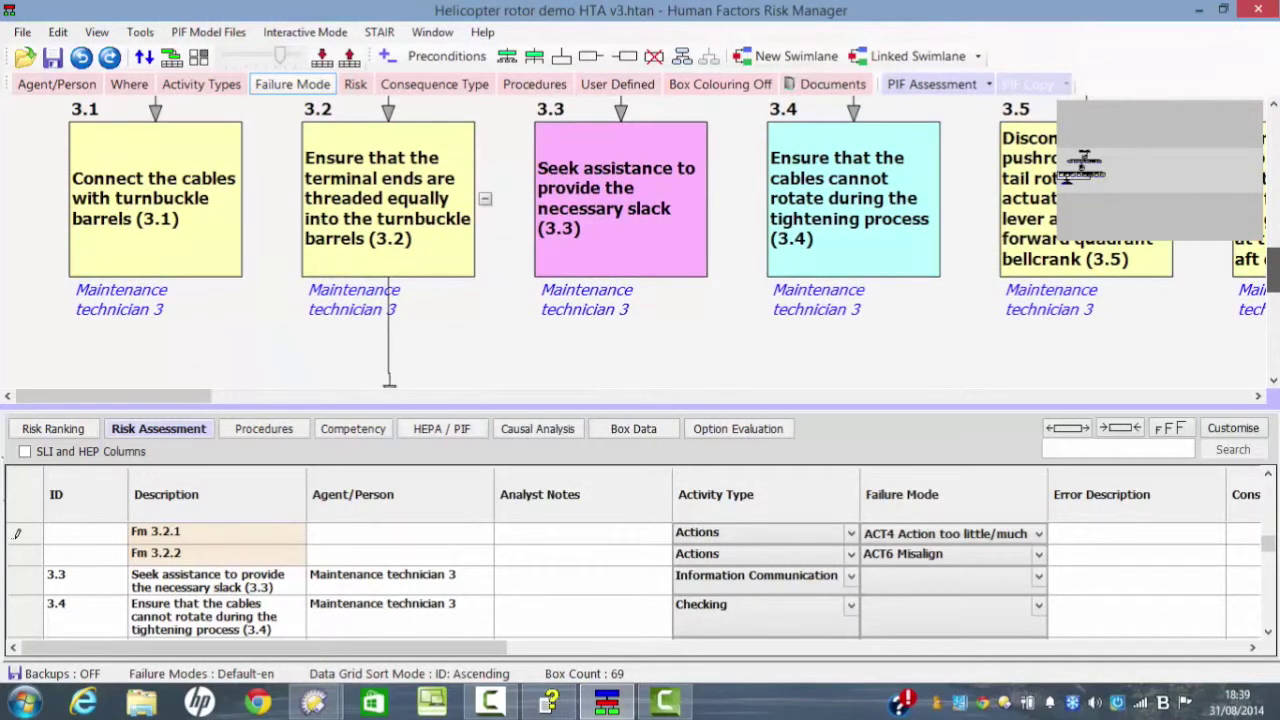
Enter 'Ends not' as Fm 3.2.2's error description
scroll(670, 240, down, 1)
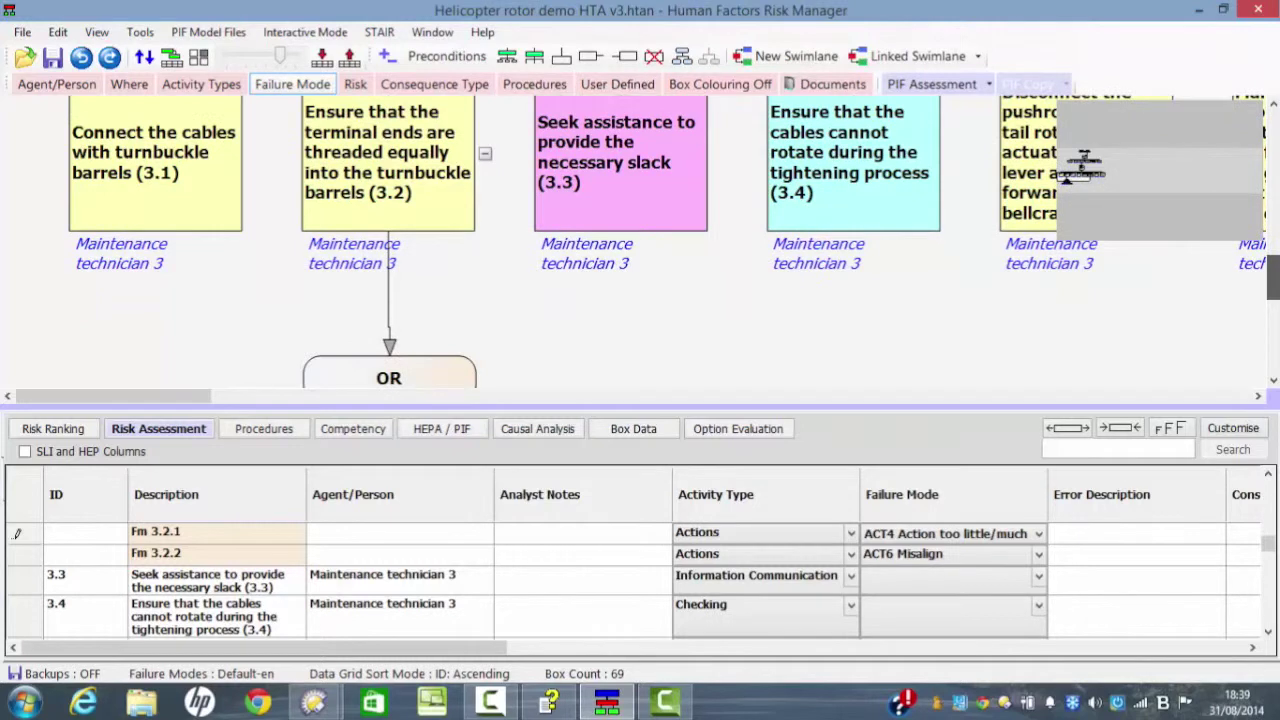
click(1078, 554)
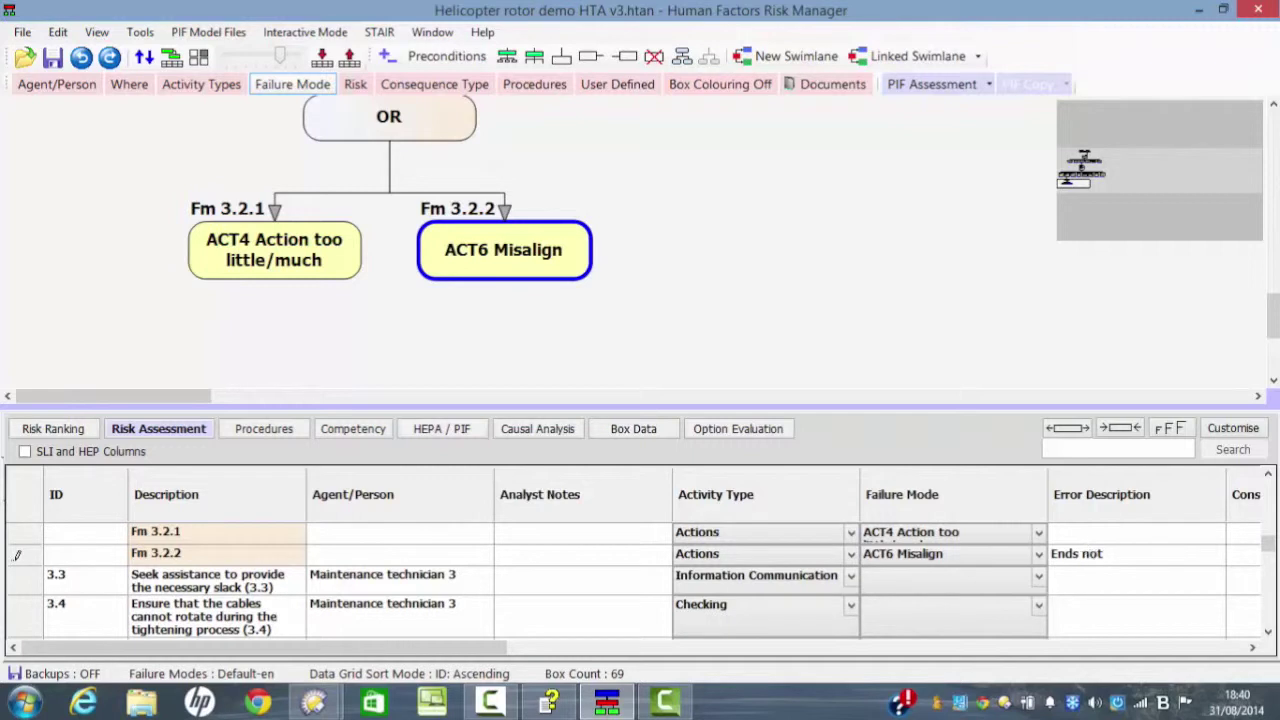
text(Ends not)
drag(1273, 318, 1276, 275)
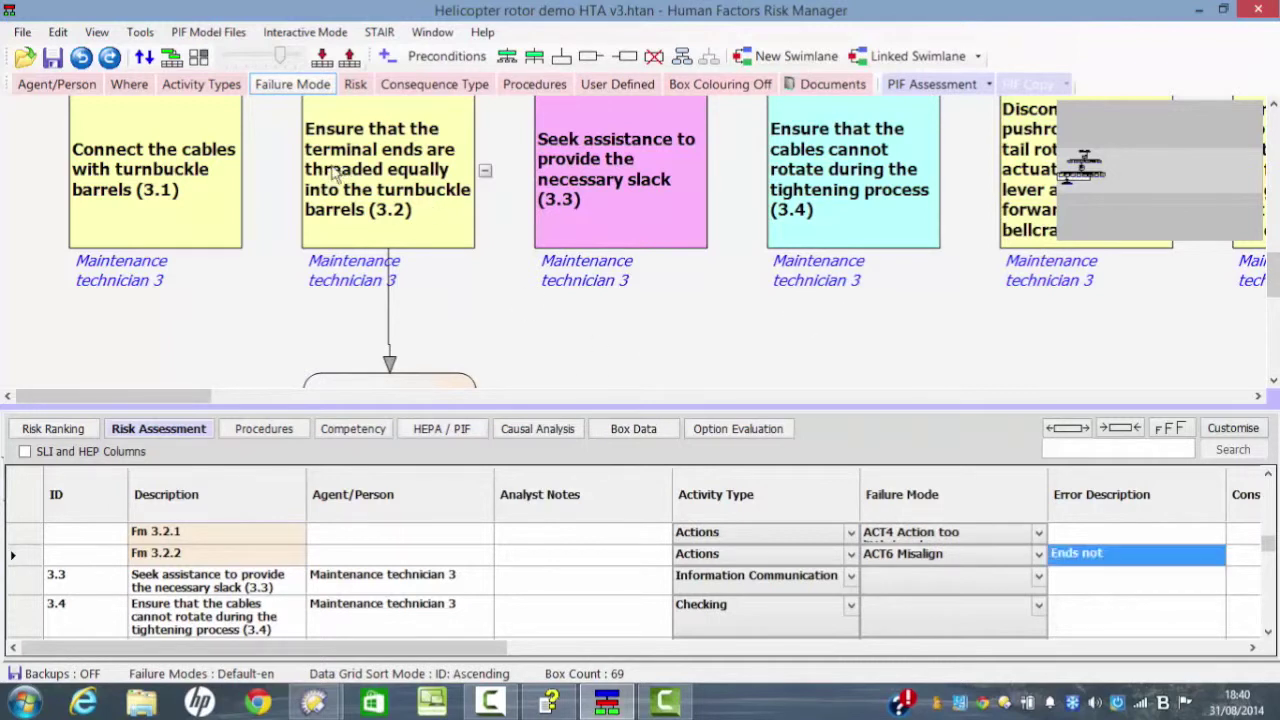
Paste step 3.2's wording into its Error Description, inserting 'not' before 'threaded'
drag(378, 128, 465, 189)
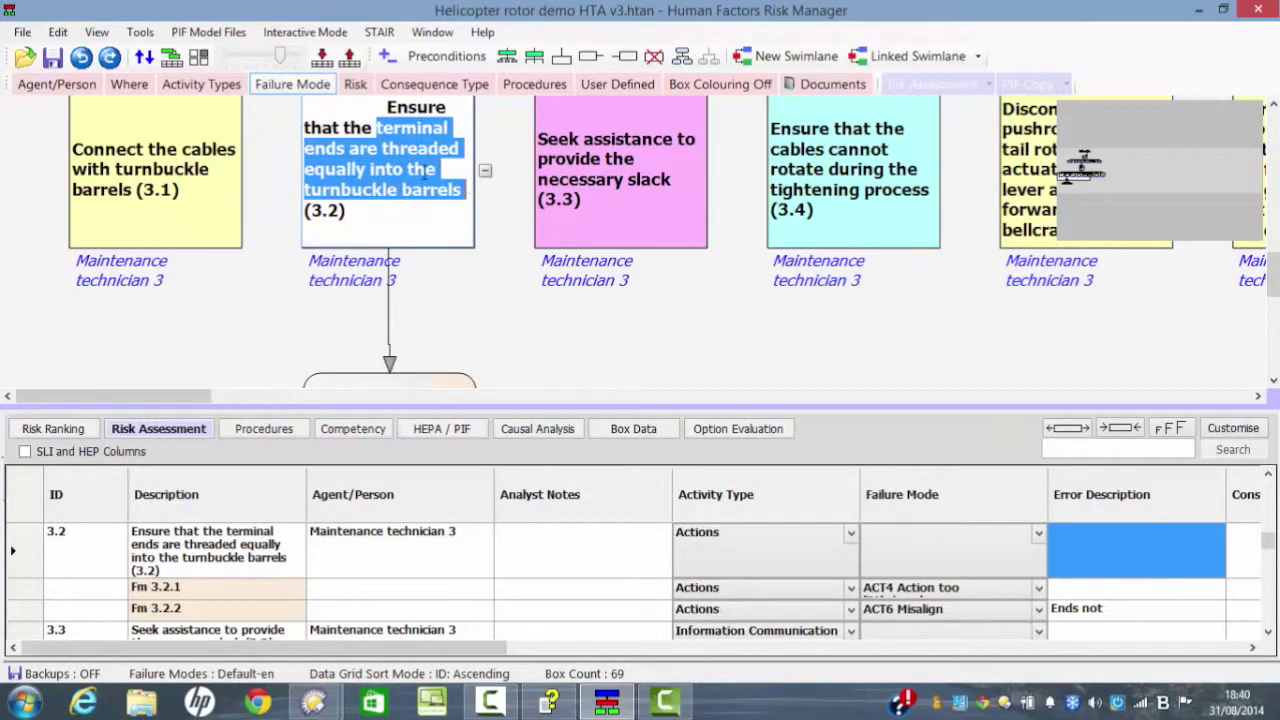
right_click(420, 168)
click(463, 203)
click(1109, 556)
right_click(1111, 556)
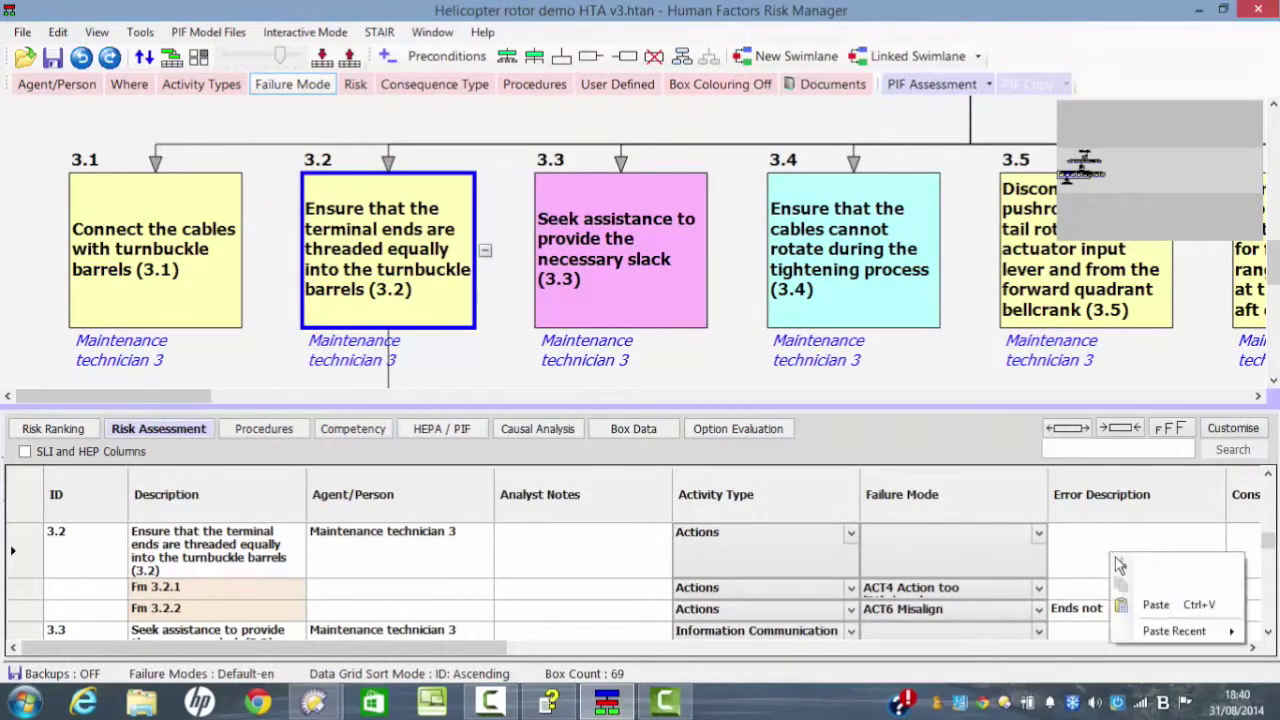
click(1158, 605)
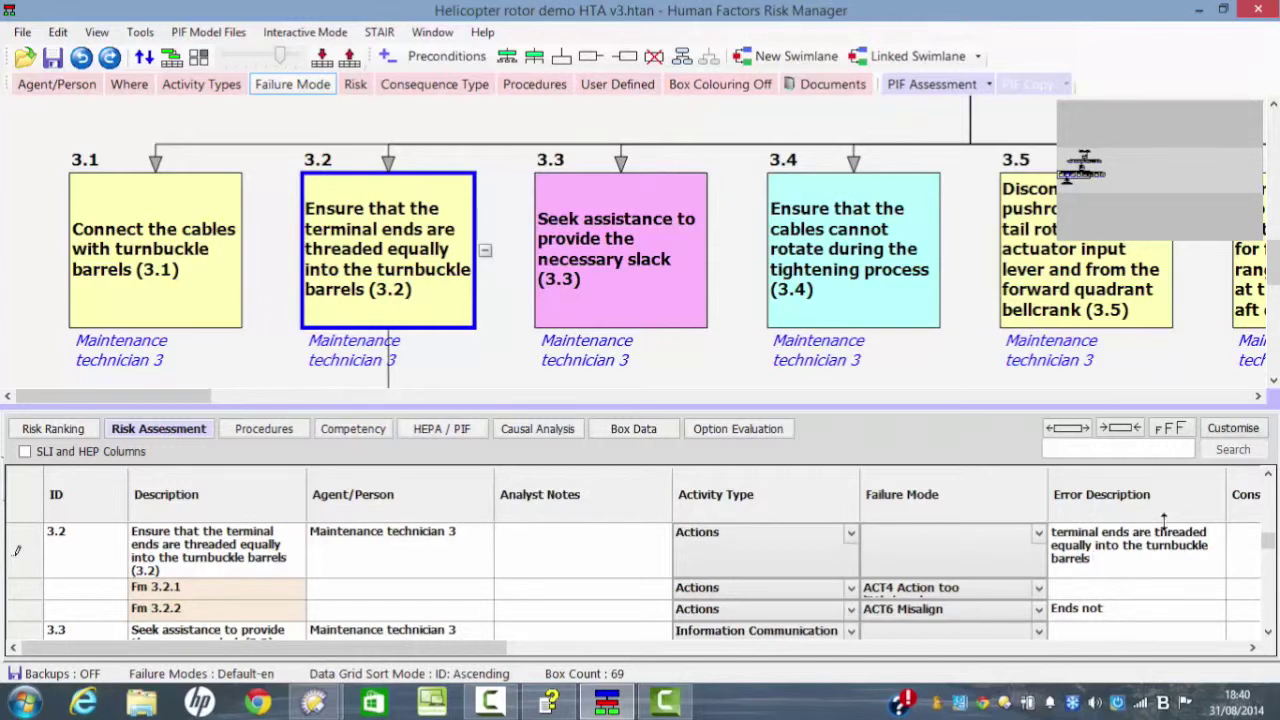
click(1157, 528)
text(not)
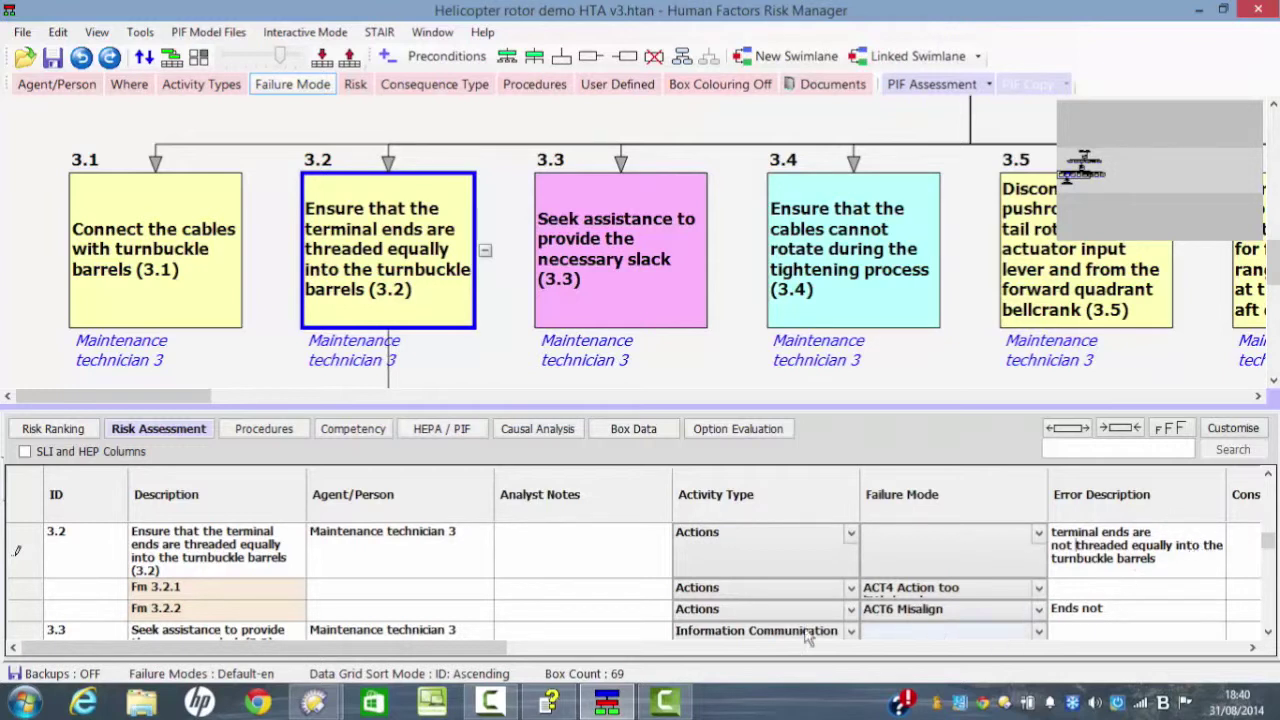
drag(498, 649, 606, 668)
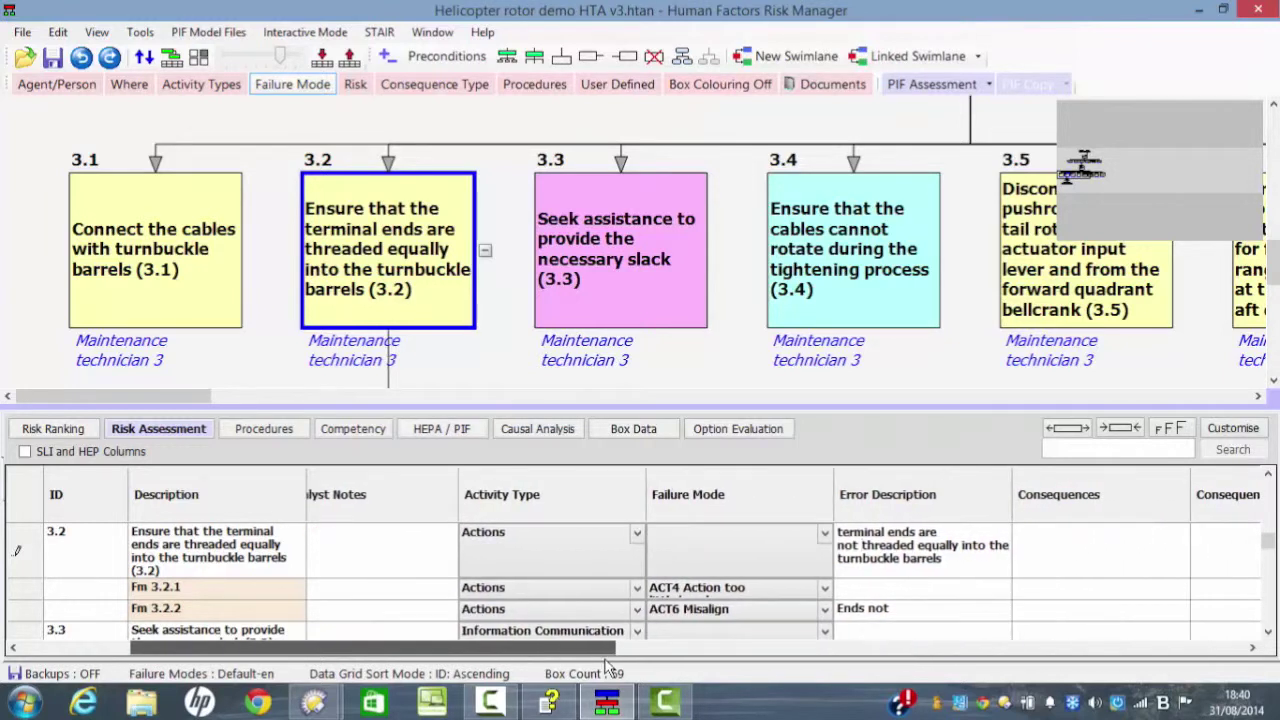
Enter consequence 'Control system failure' for step 3.2 and rate it High/High, risk score 25
click(1045, 536)
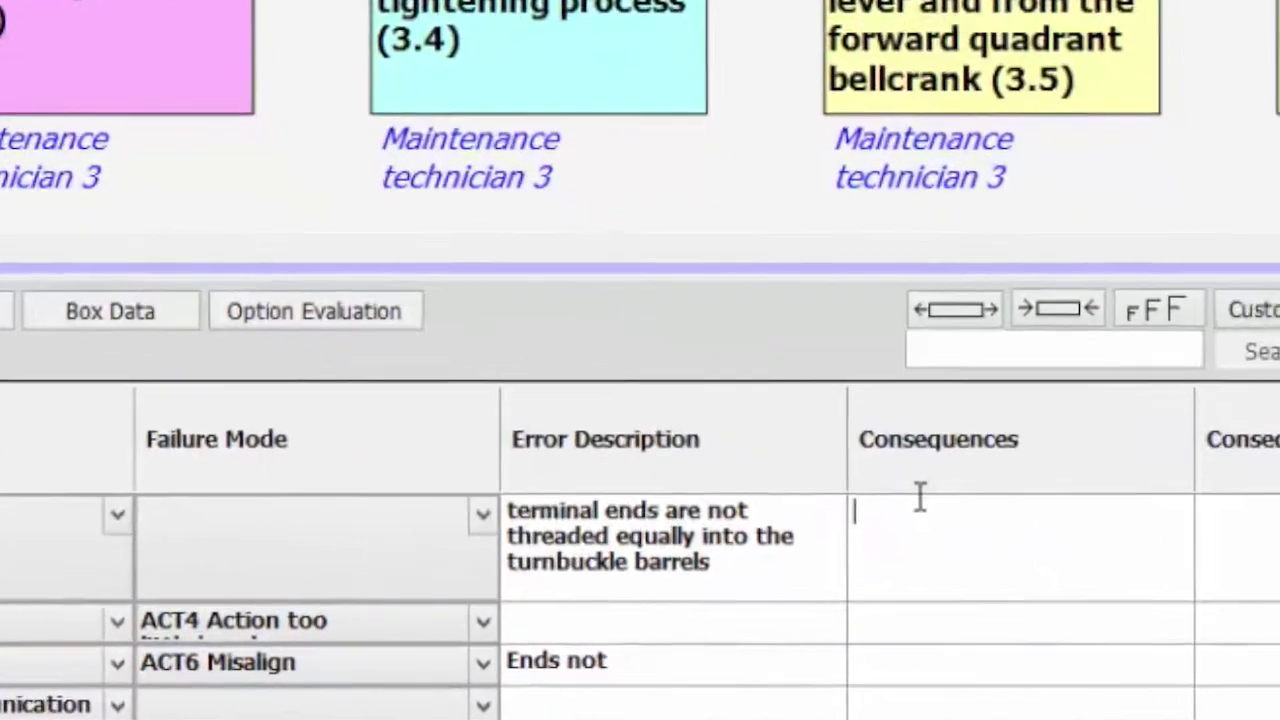
text(Com)
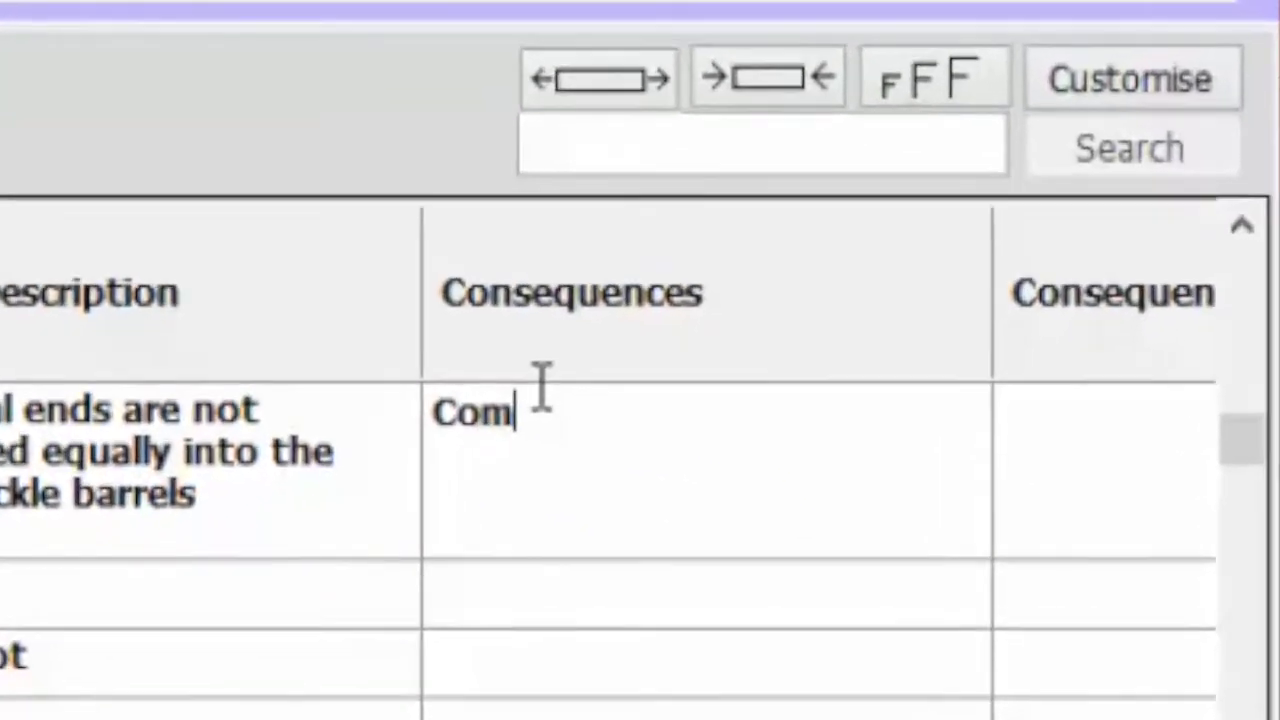
key(BackSpace)
text(n)
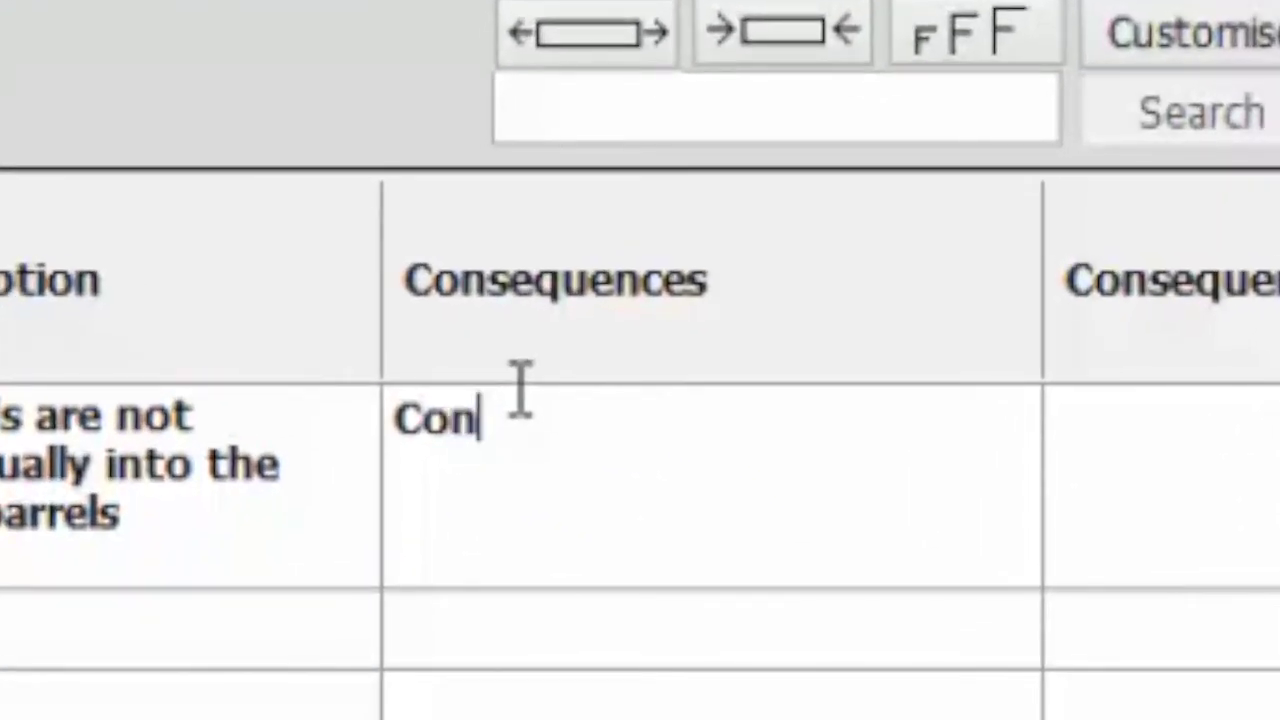
text(trol syste)
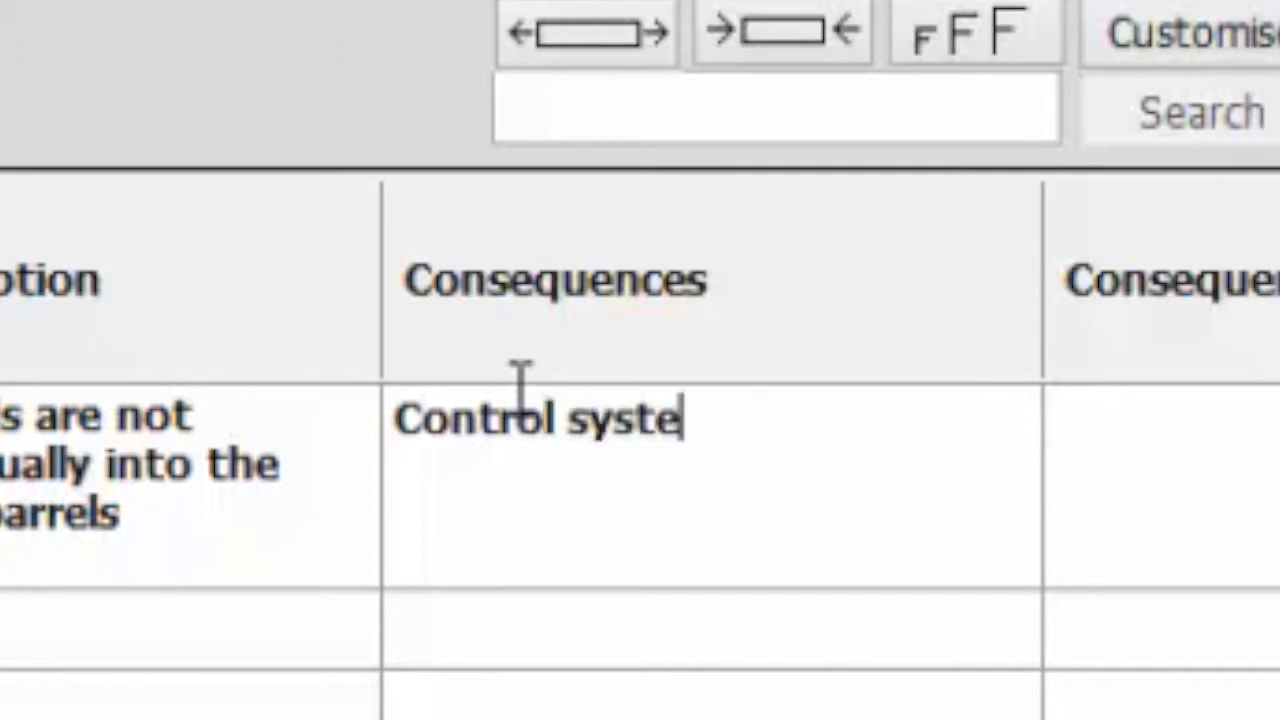
text(m fail)
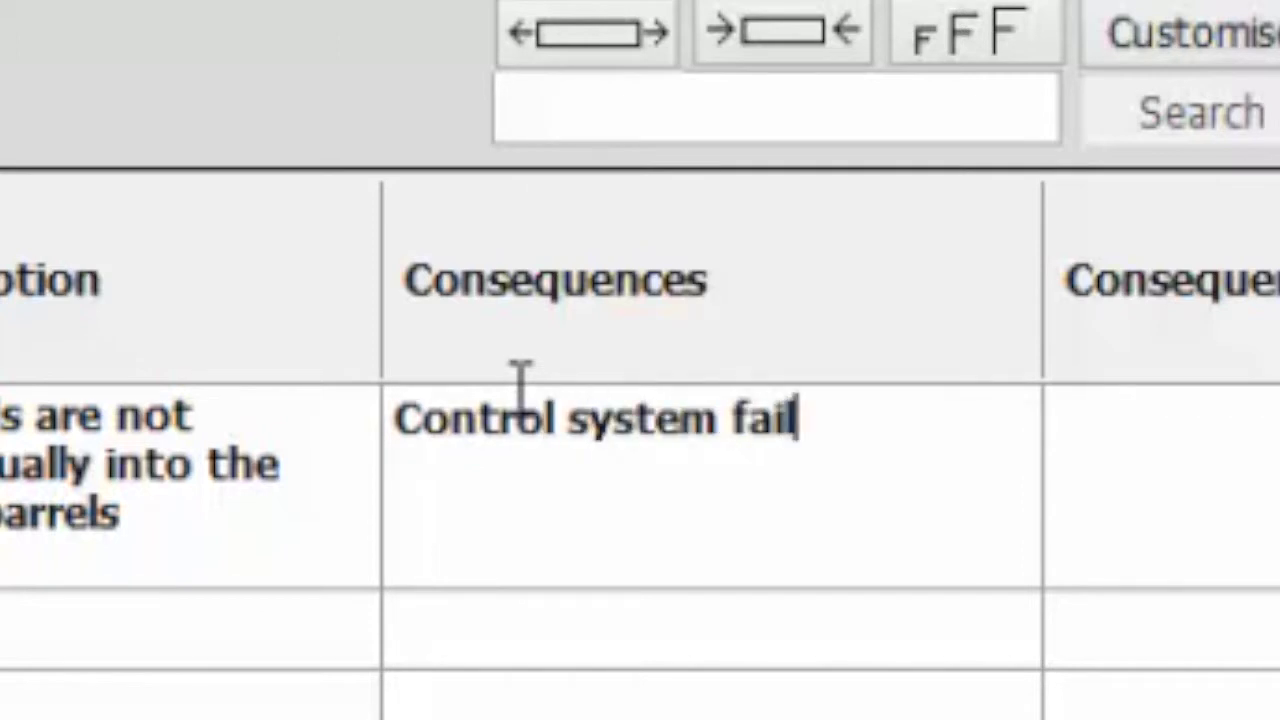
text(ure)
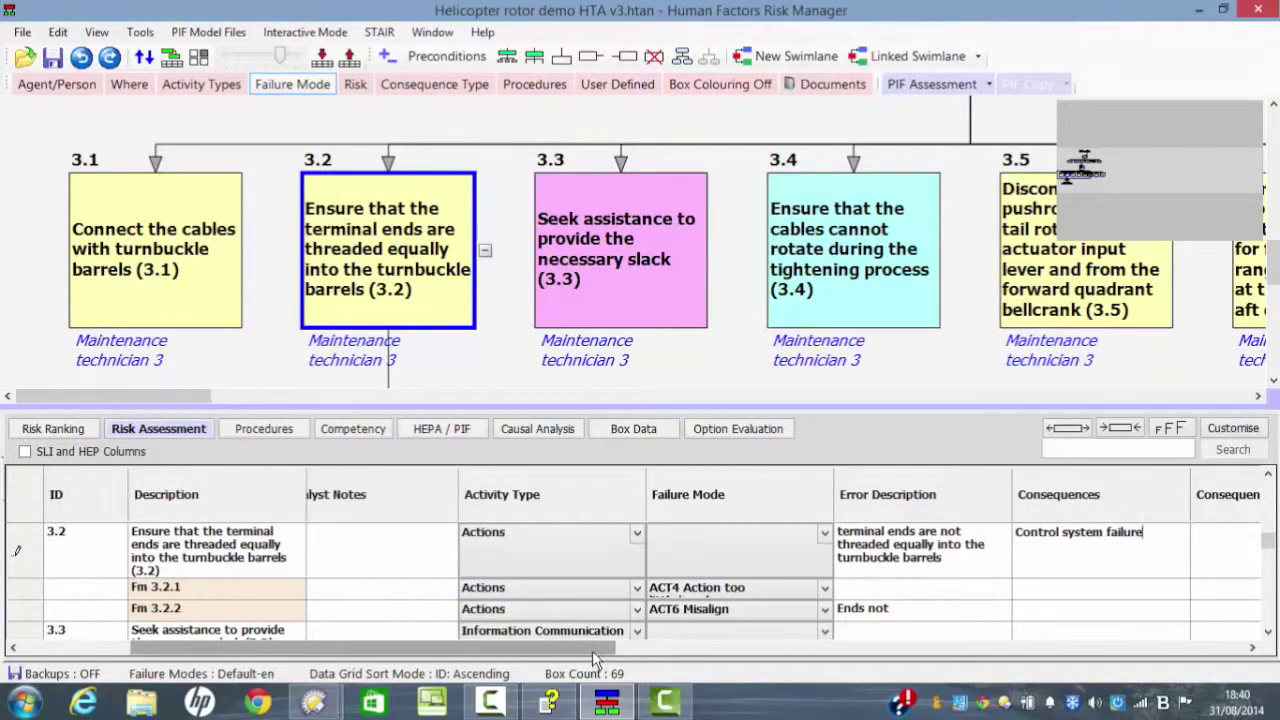
drag(593, 656, 638, 658)
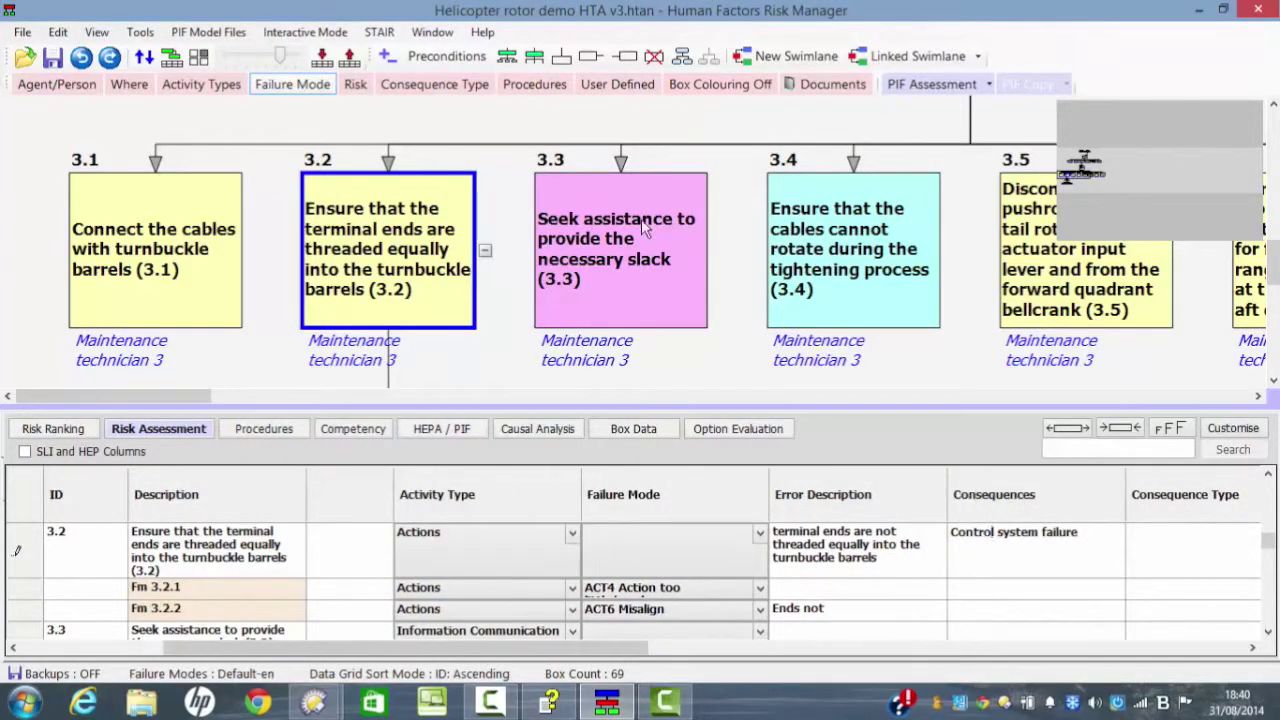
click(365, 87)
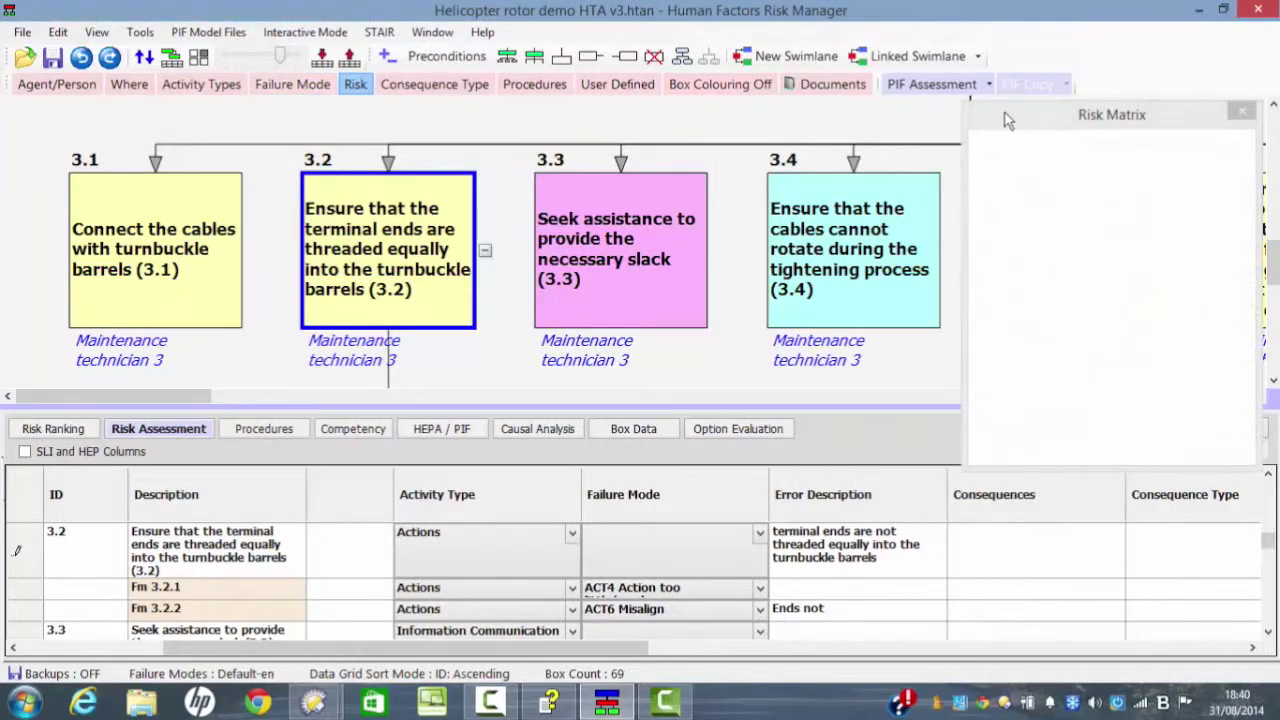
click(1232, 285)
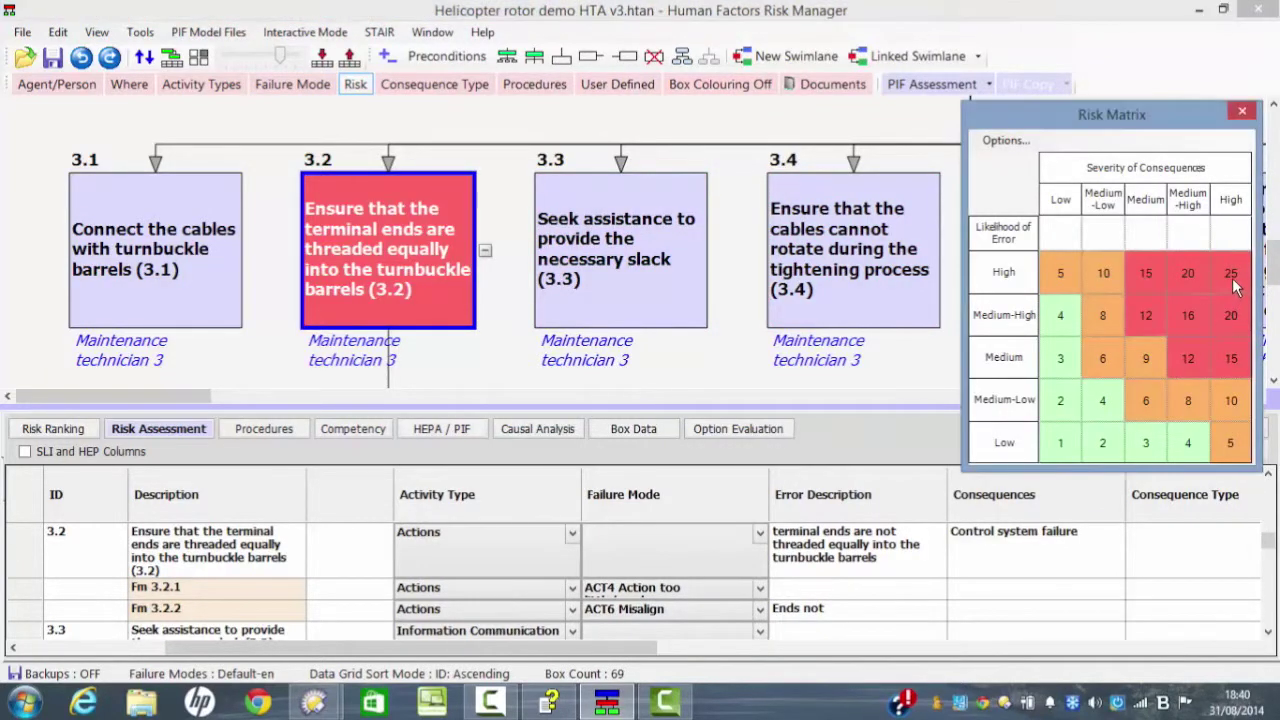
click(1242, 111)
Set step 3.2's consequence type to 'Loss of control in flight'
click(1197, 548)
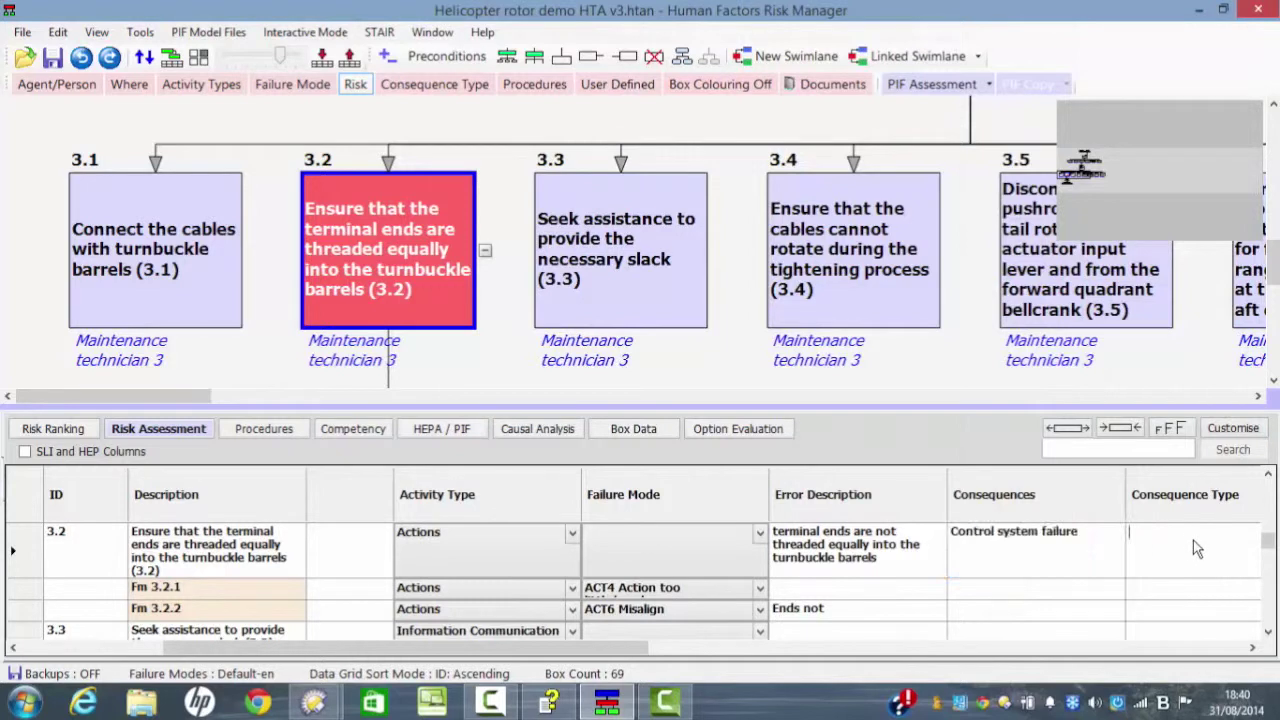
click(1085, 534)
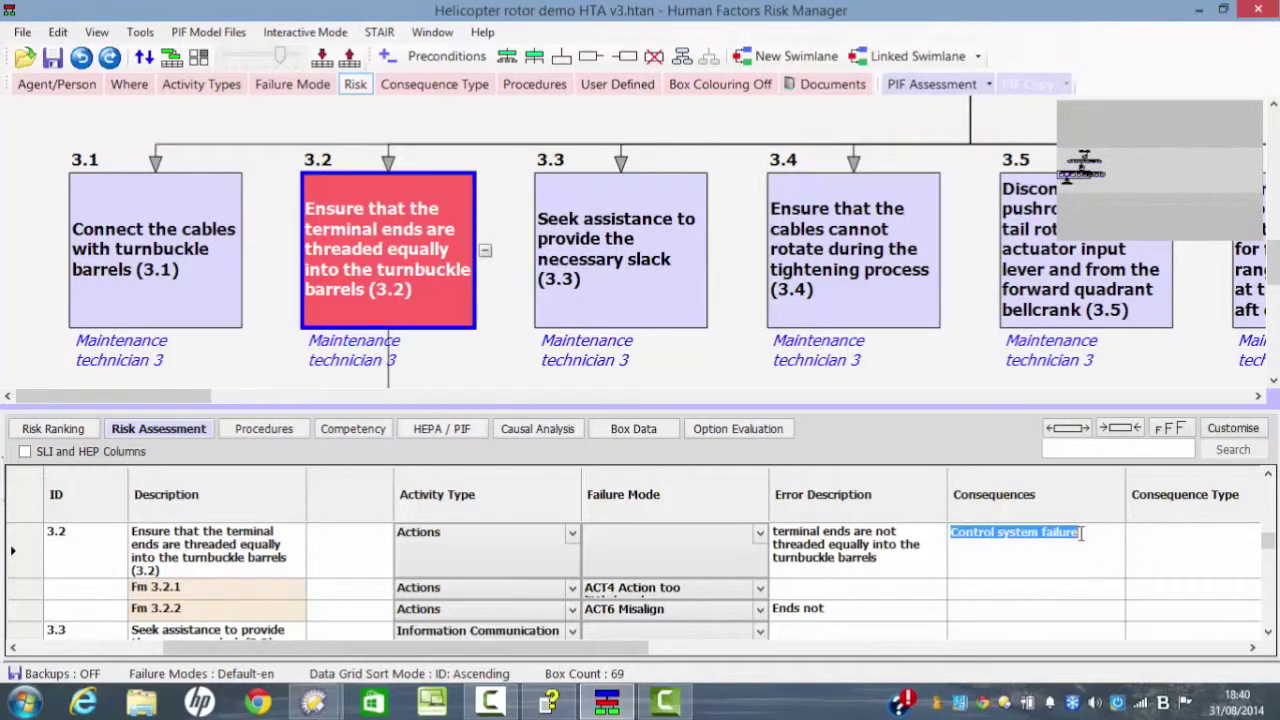
click(1081, 533)
click(1163, 562)
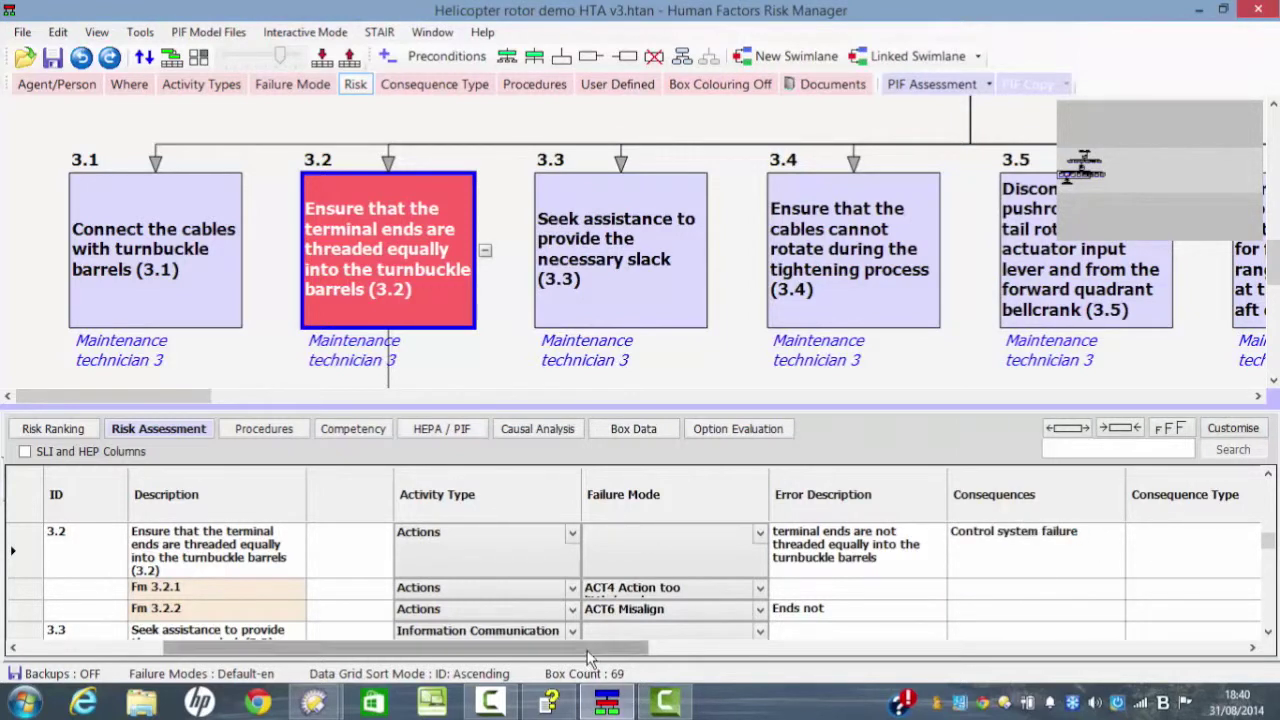
drag(600, 649, 680, 665)
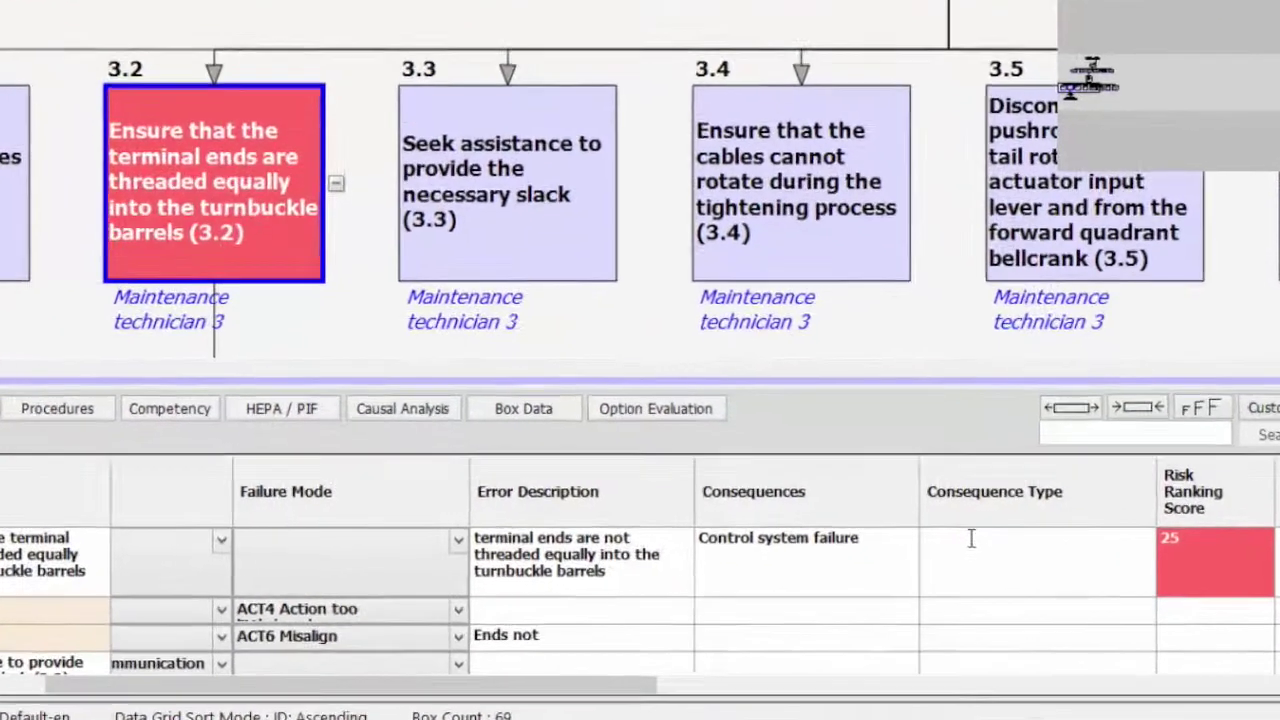
text(Loss )
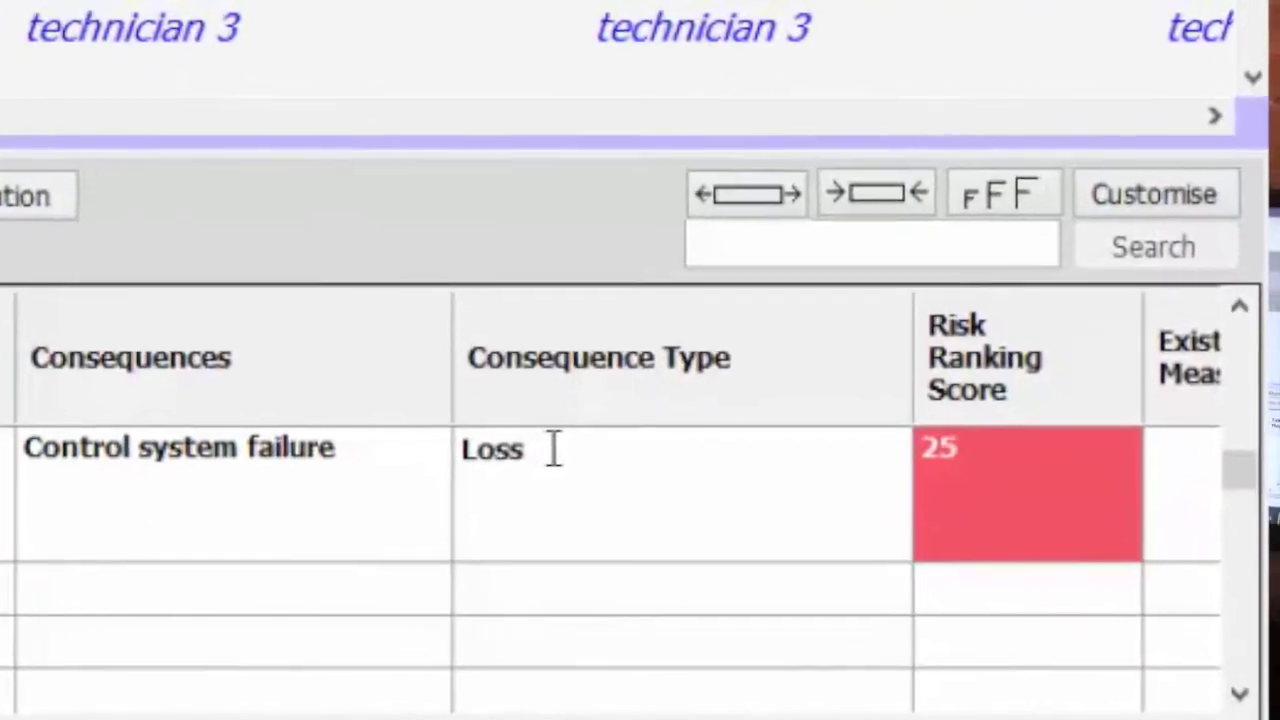
text(of contro)
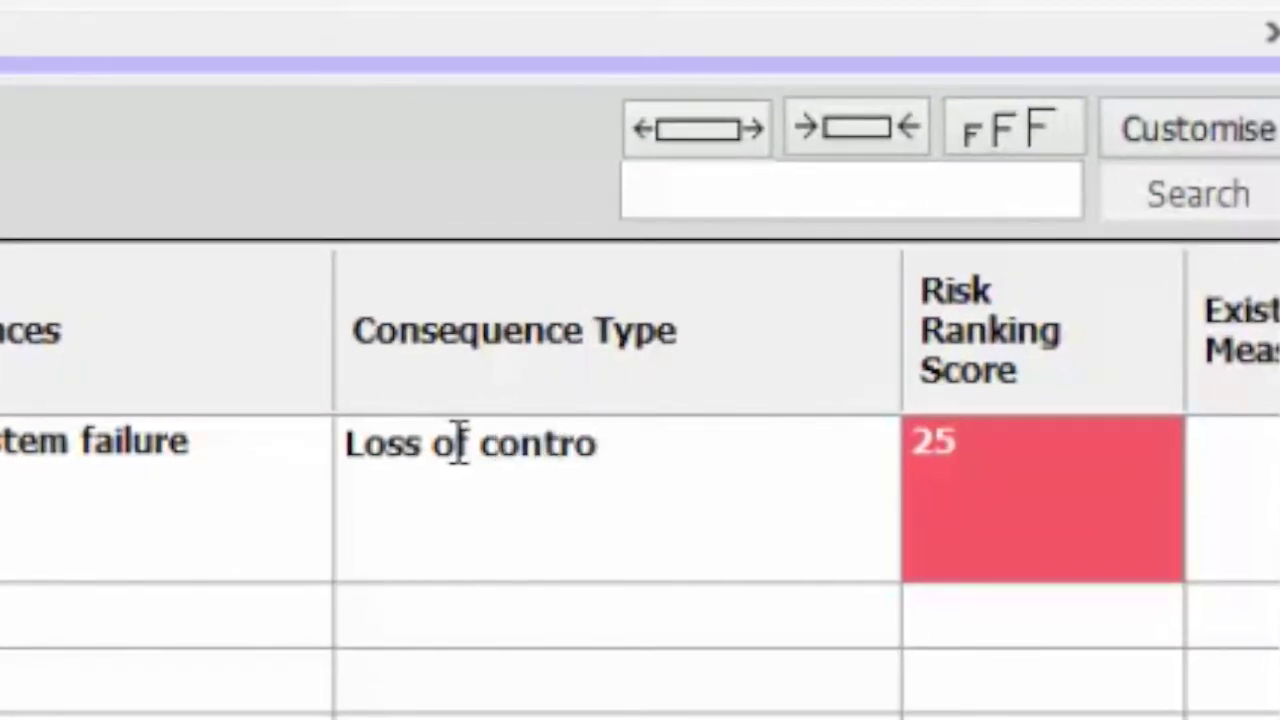
key(BackSpace)
text(rol in fl)
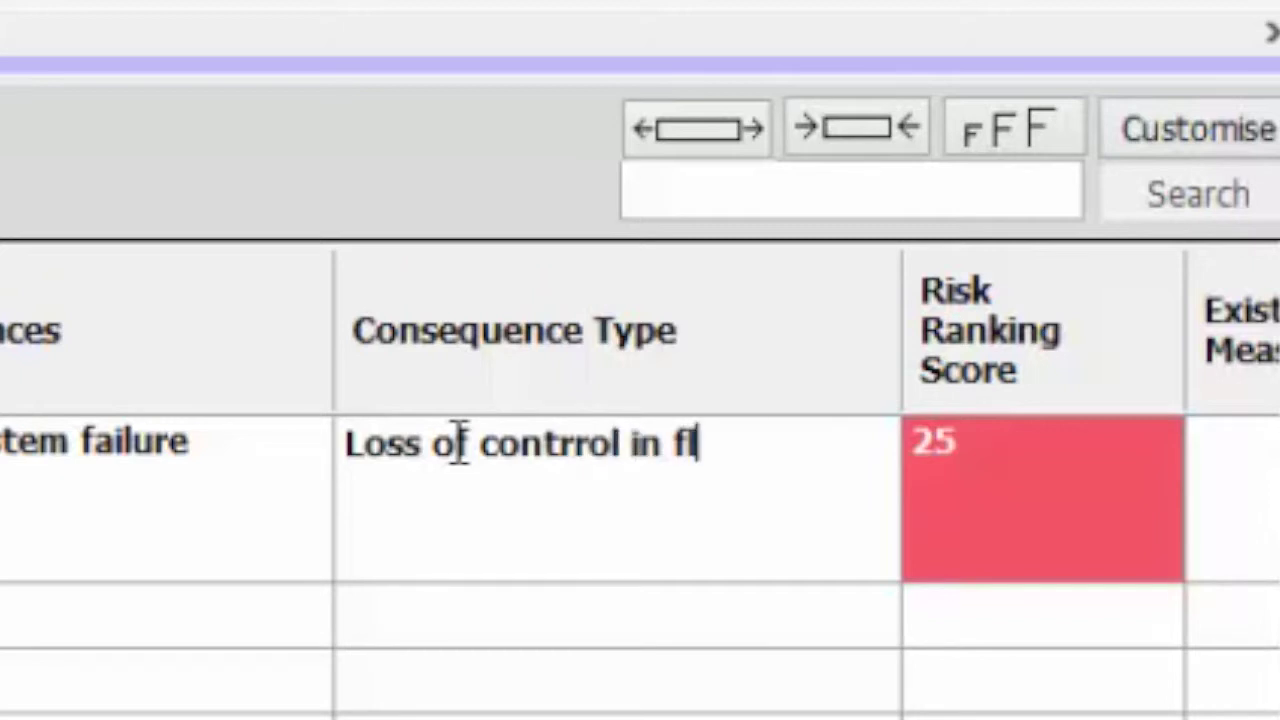
text(ight)
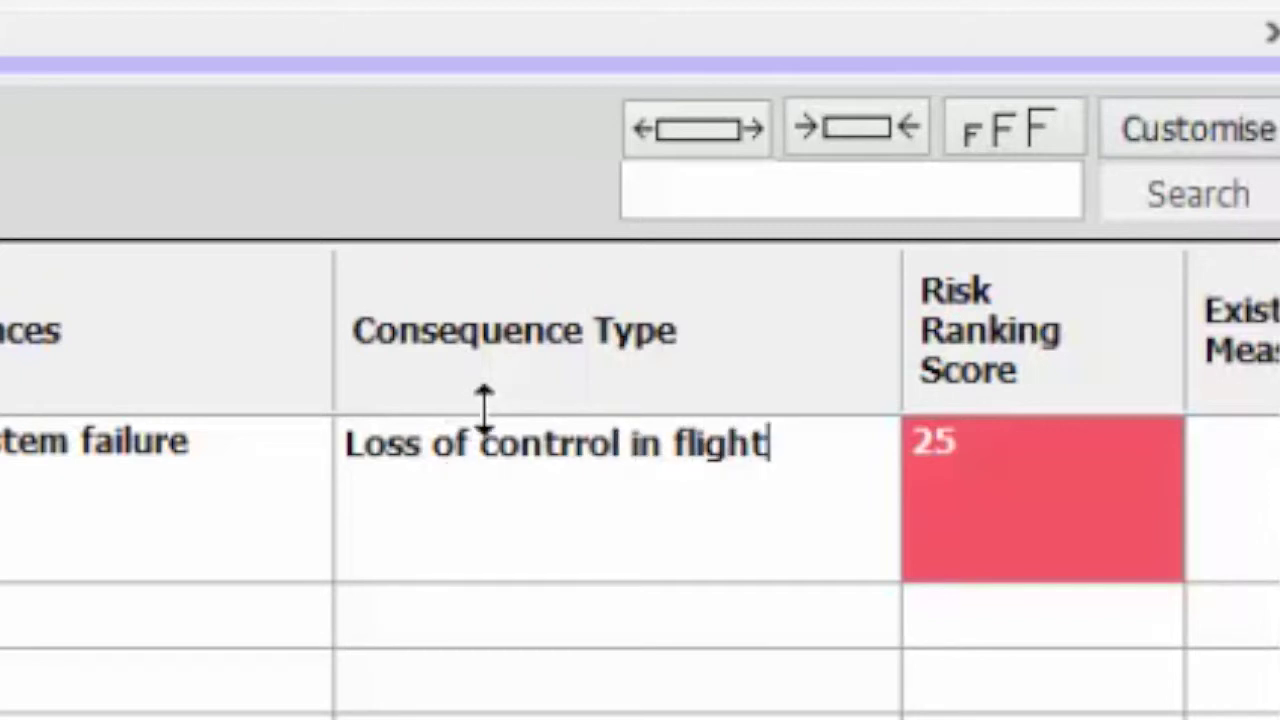
key(Tab)
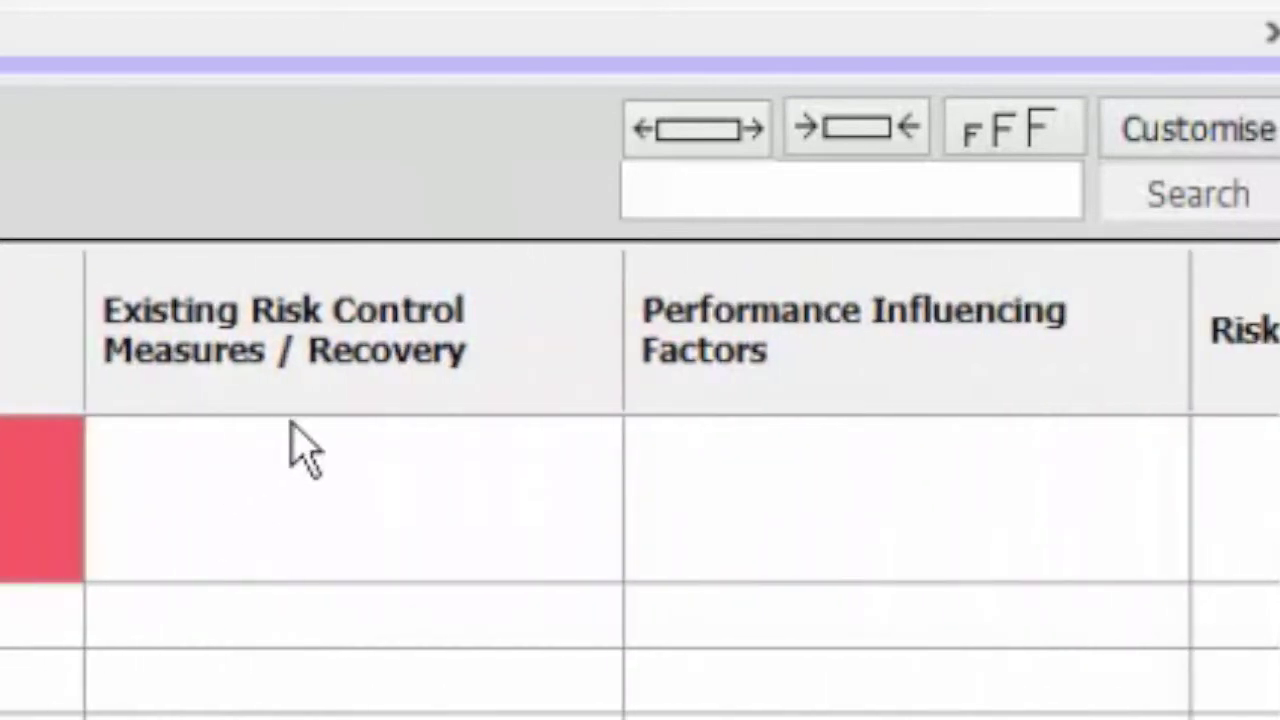
List Procedure, Supervision and Check as step 3.2's existing risk control measures
click(305, 483)
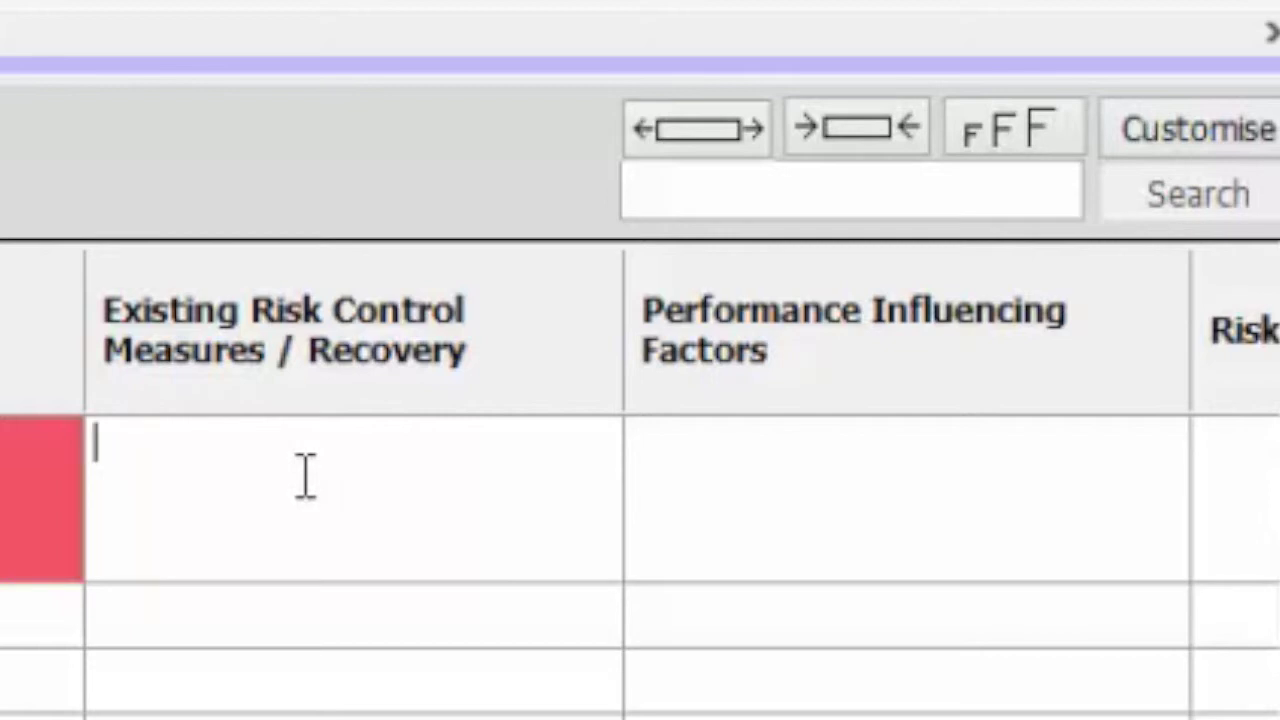
text(Procedure )
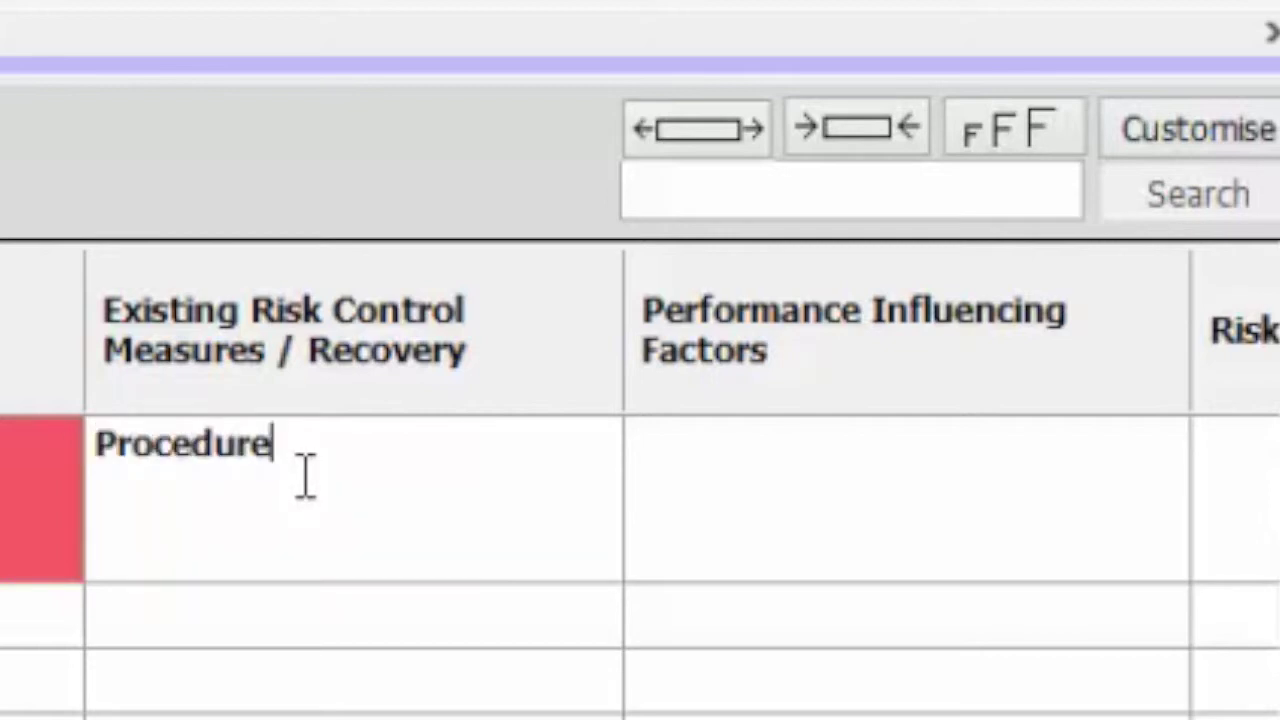
text(S)
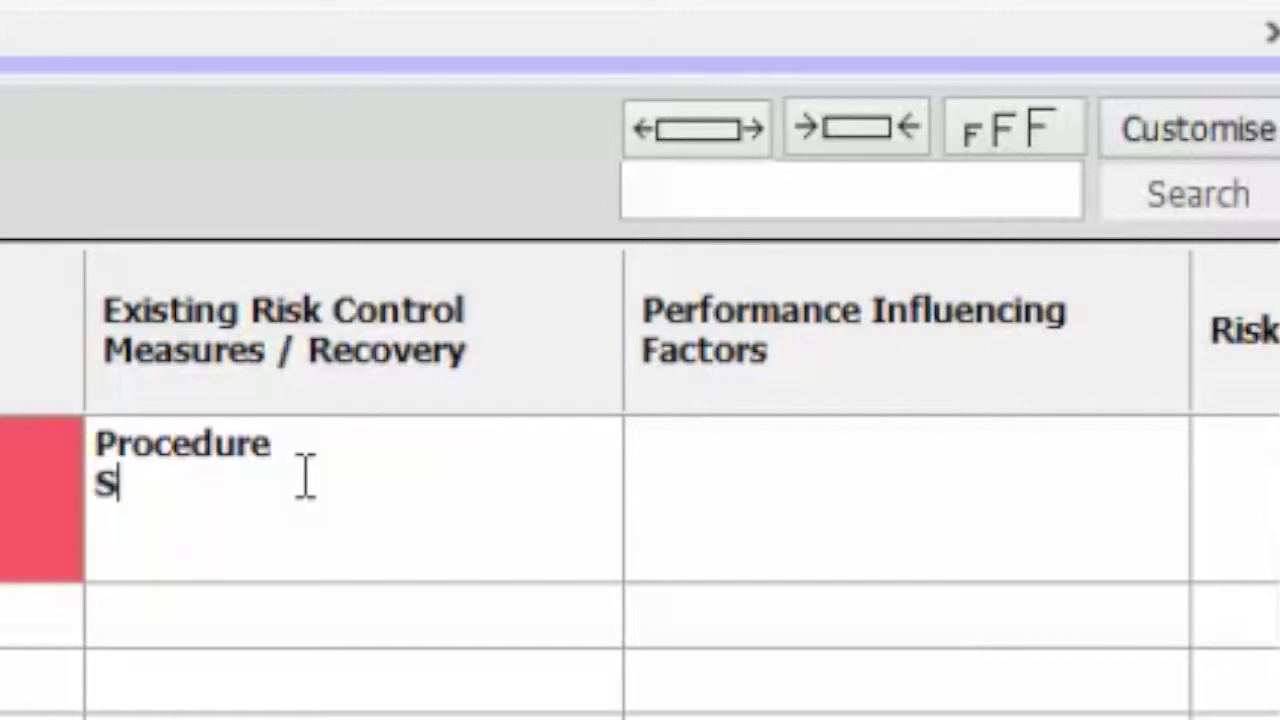
text(upervision)
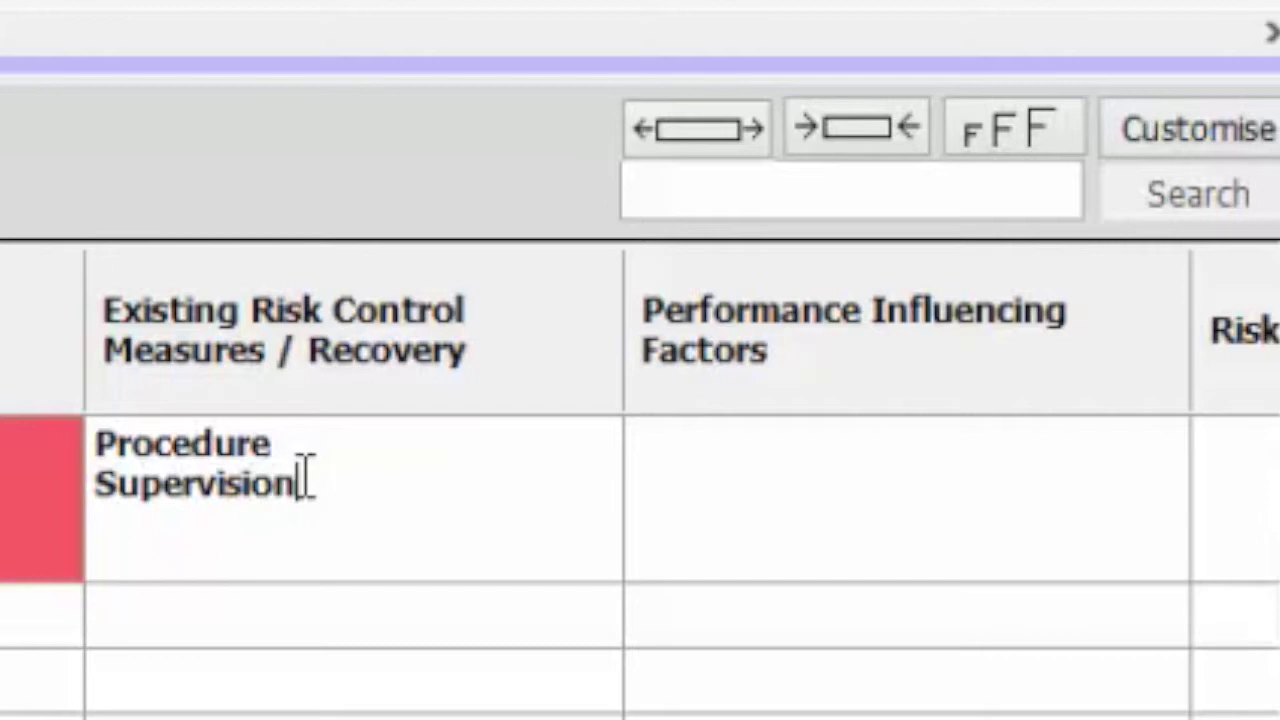
key(Return)
text(Check)
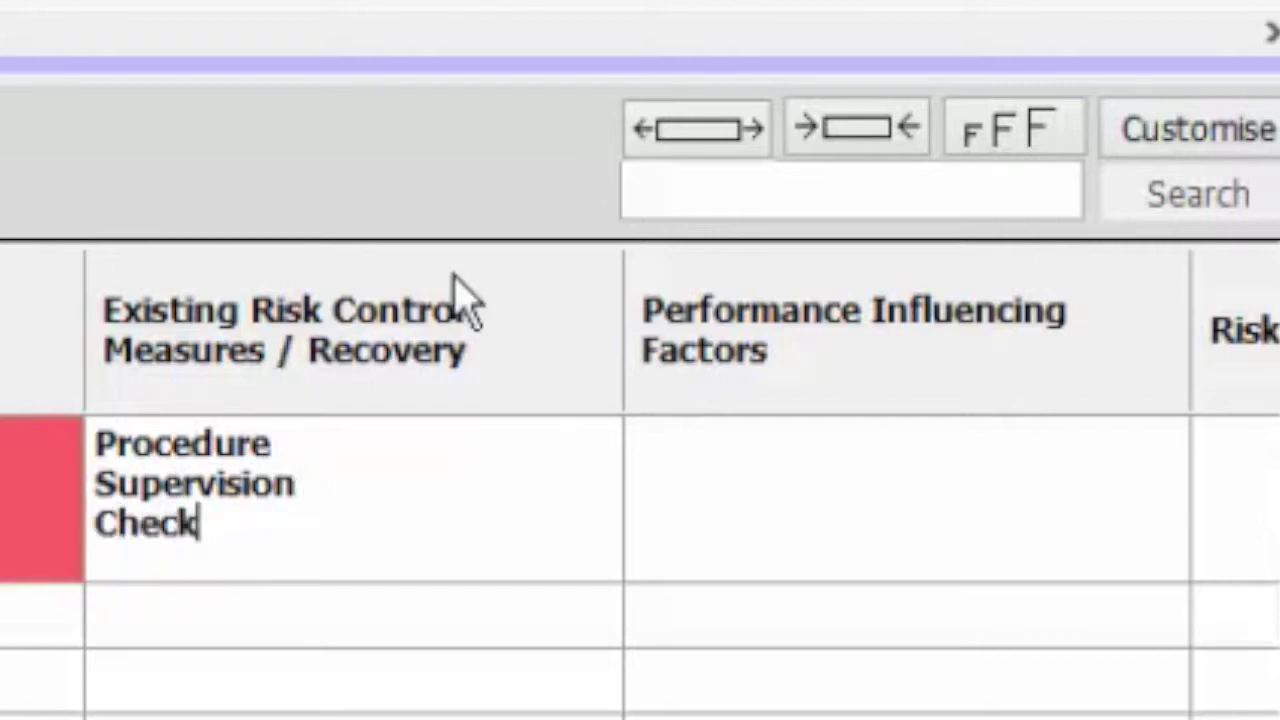
Add 'Distractions' and 'Roles and responsibilities' as step 3.2's performance influencing factors
click(735, 525)
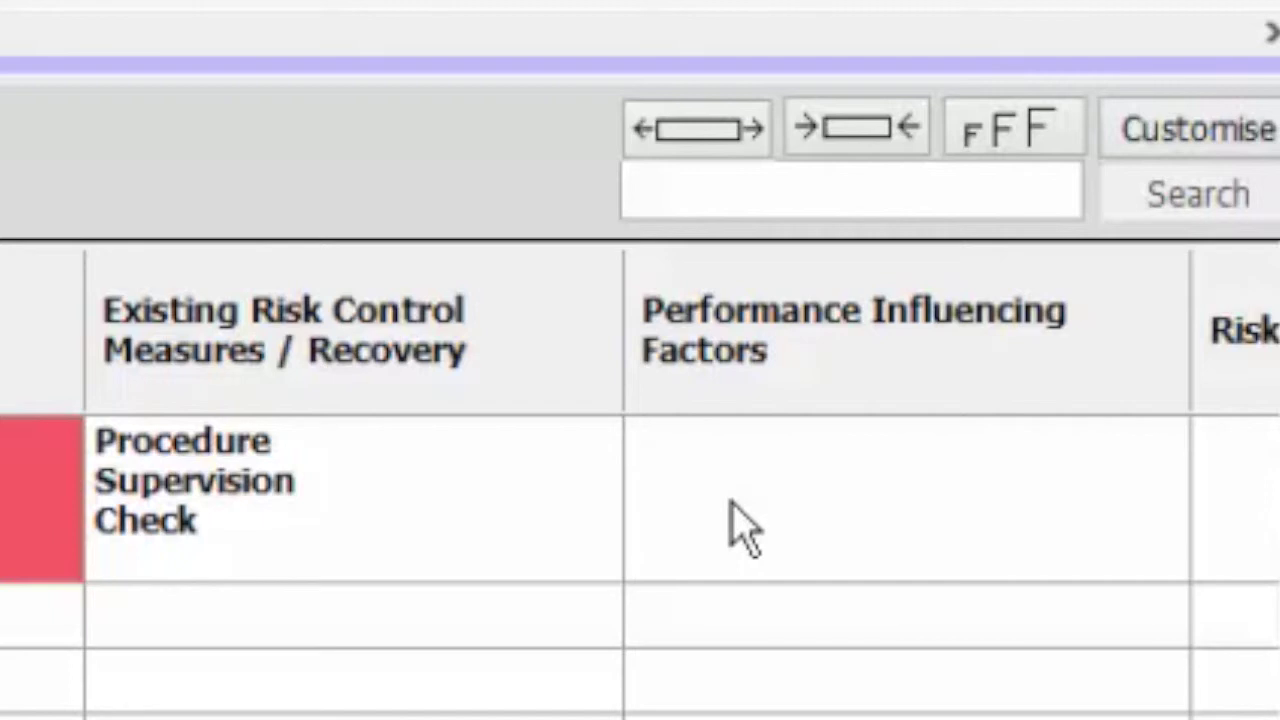
text(D)
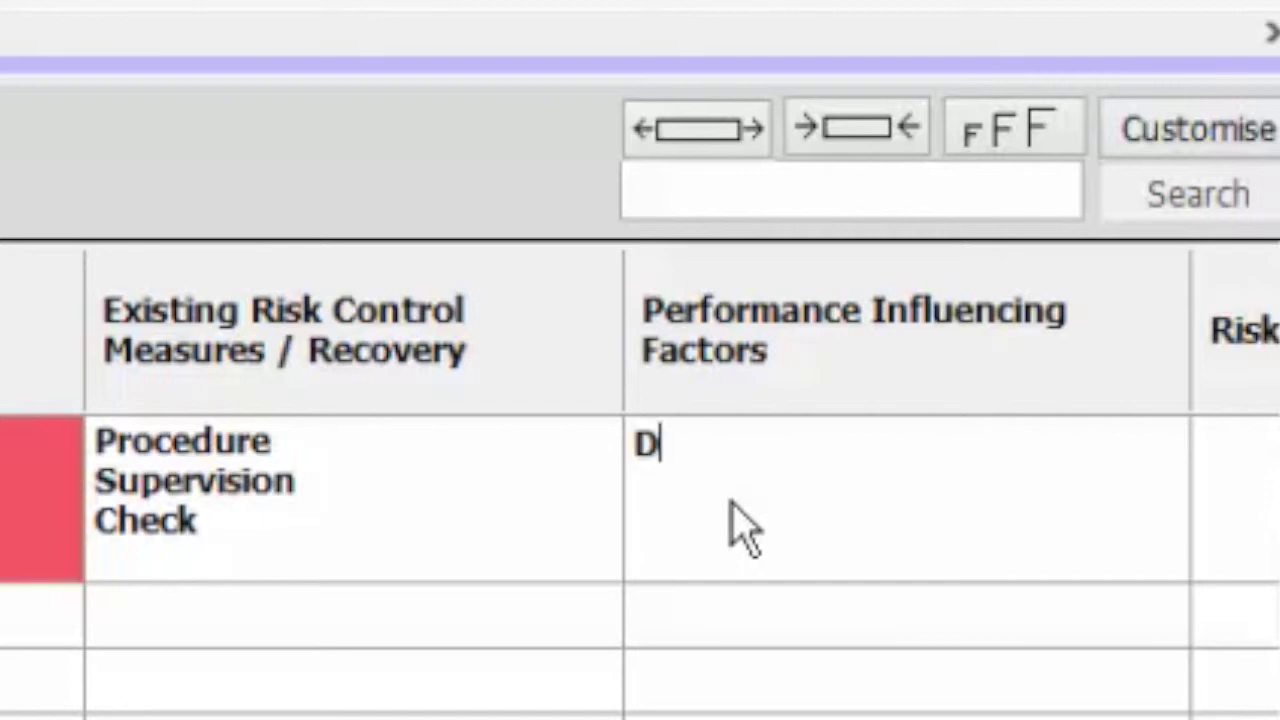
text(istractions)
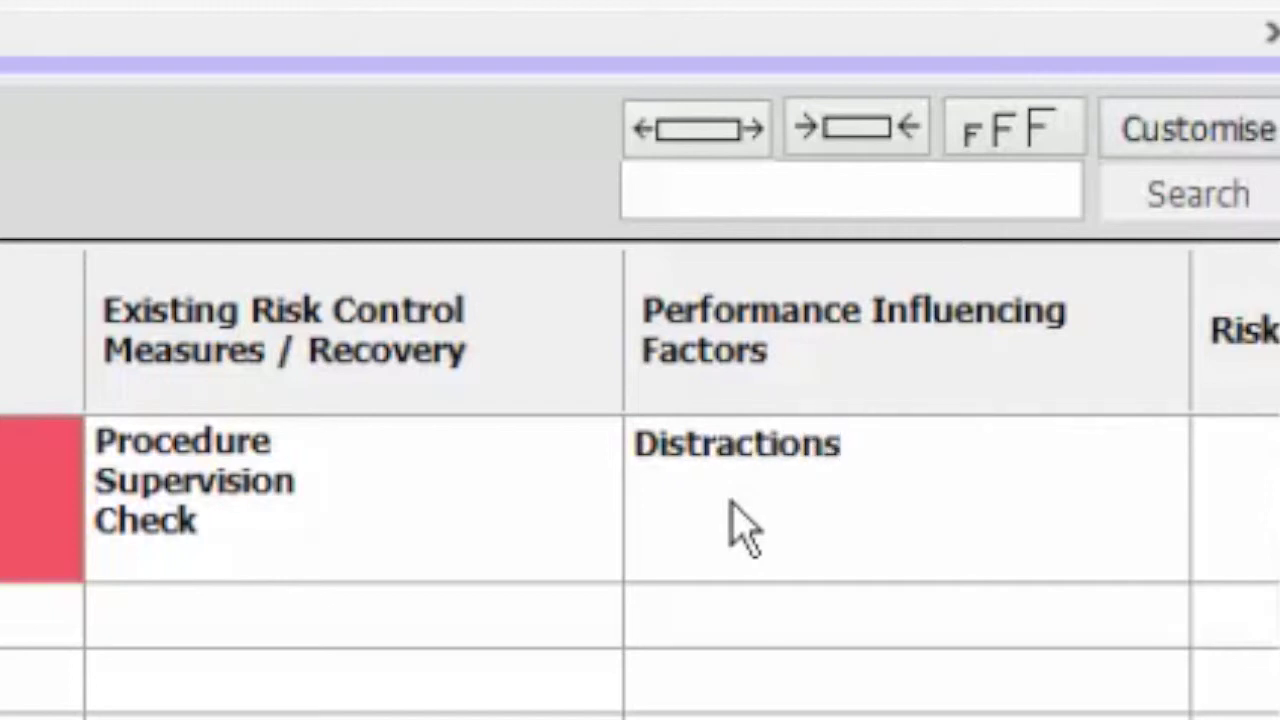
key(Return)
text(Rol;e)
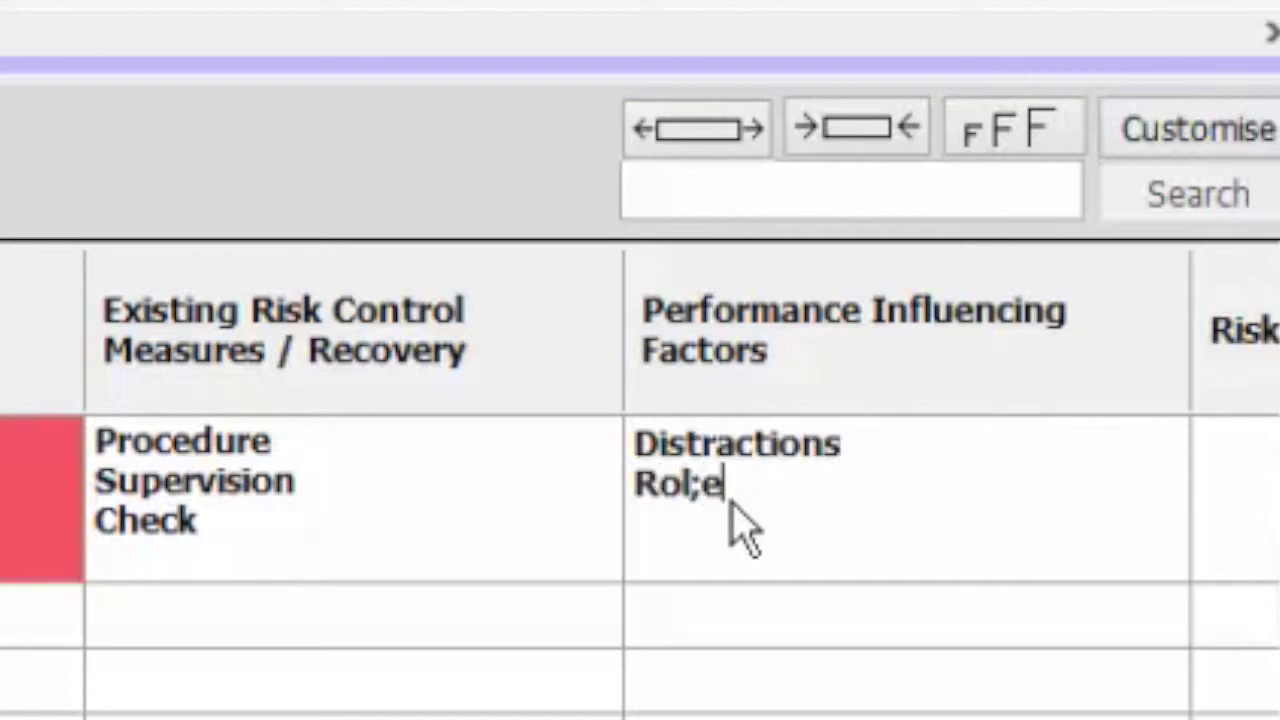
text(s and r)
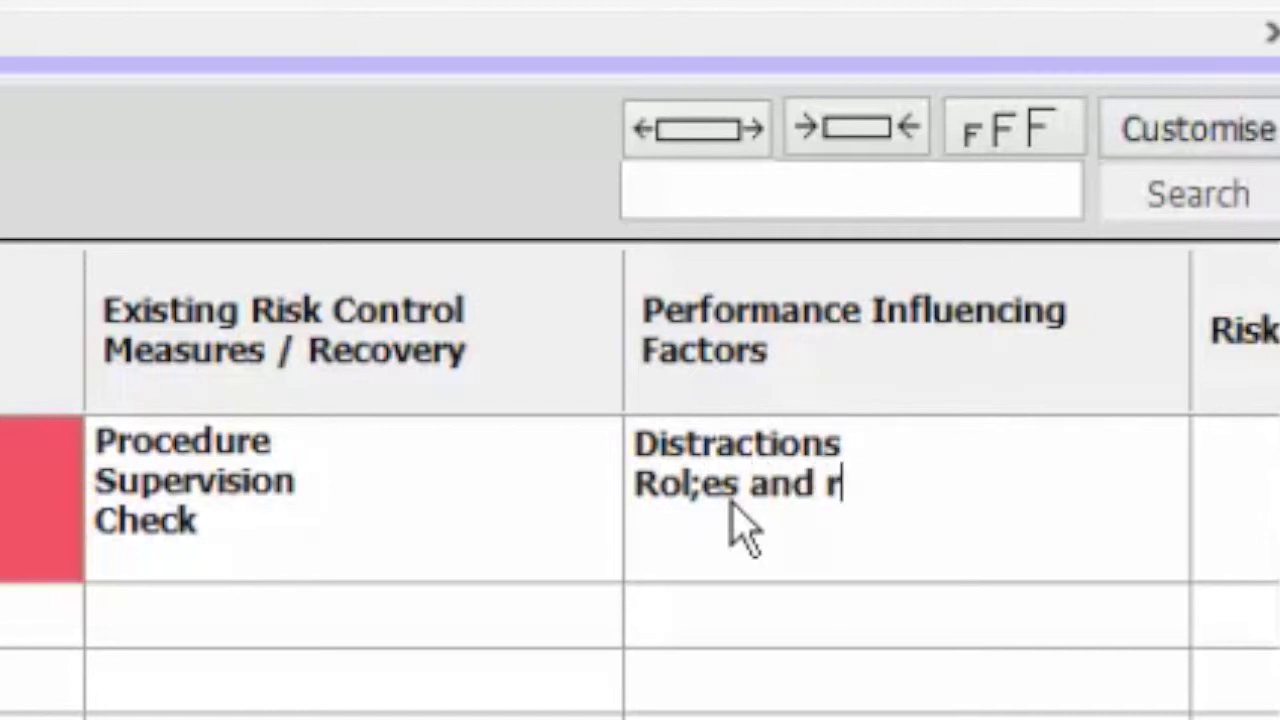
text(espo)
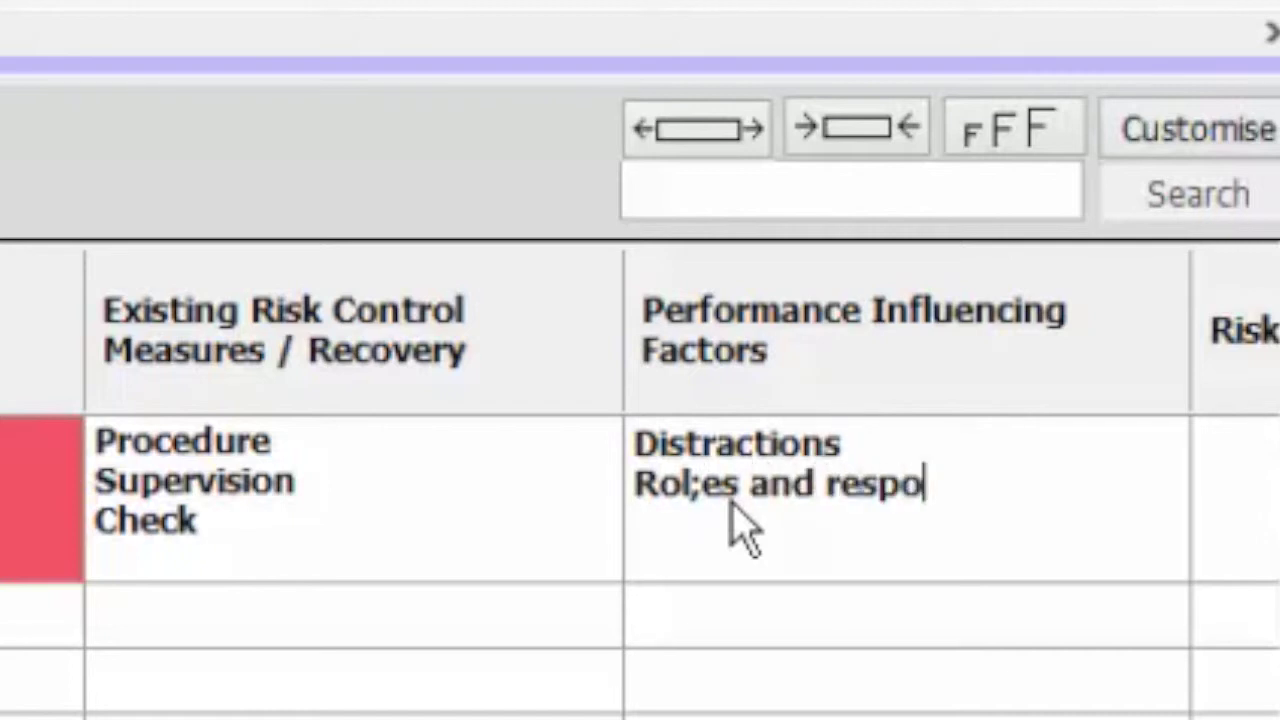
text(nsi)
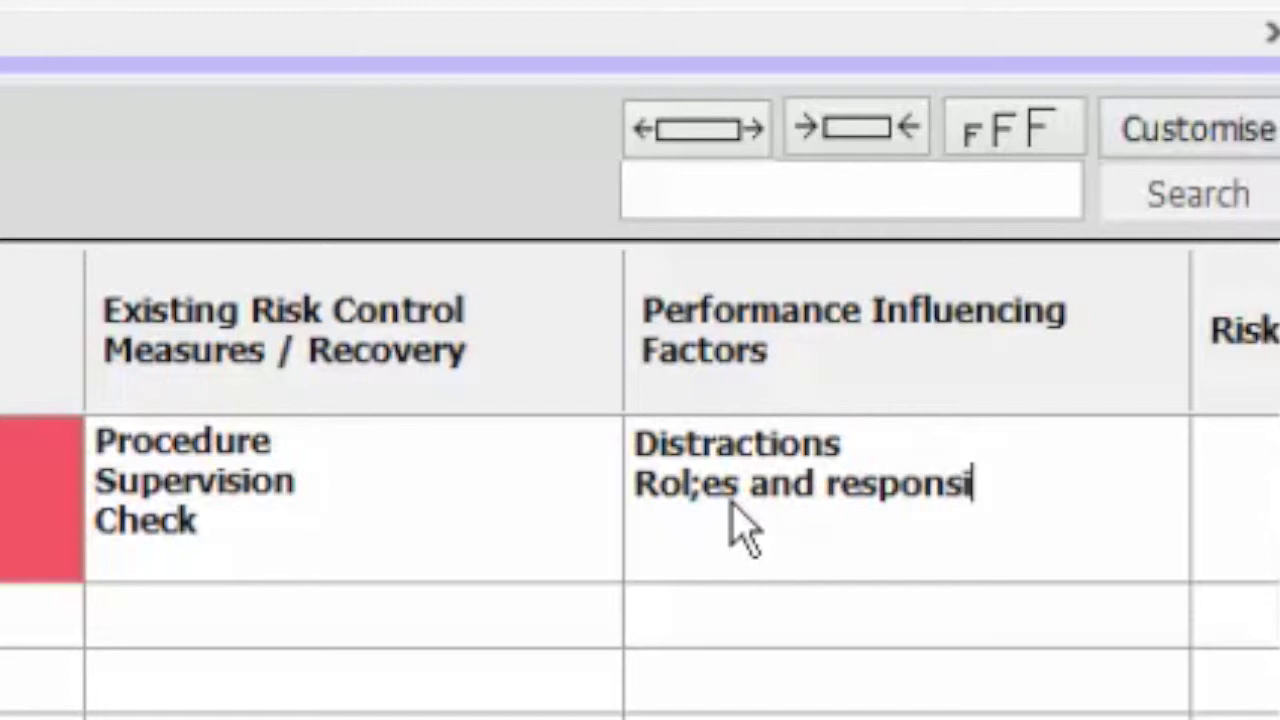
text(bilities)
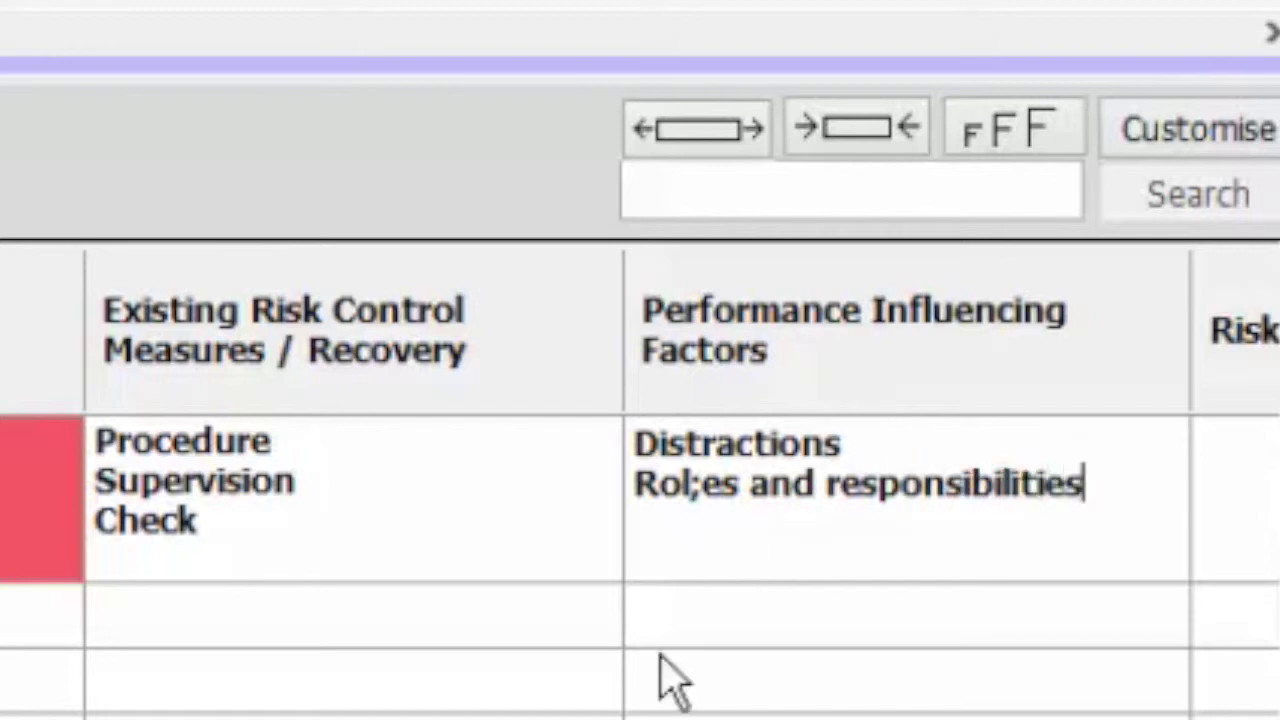
Complete step 3.2's risk reduction measures with 'Managing distractions' below Training roles and Checklist
scroll(640, 484, right, 5)
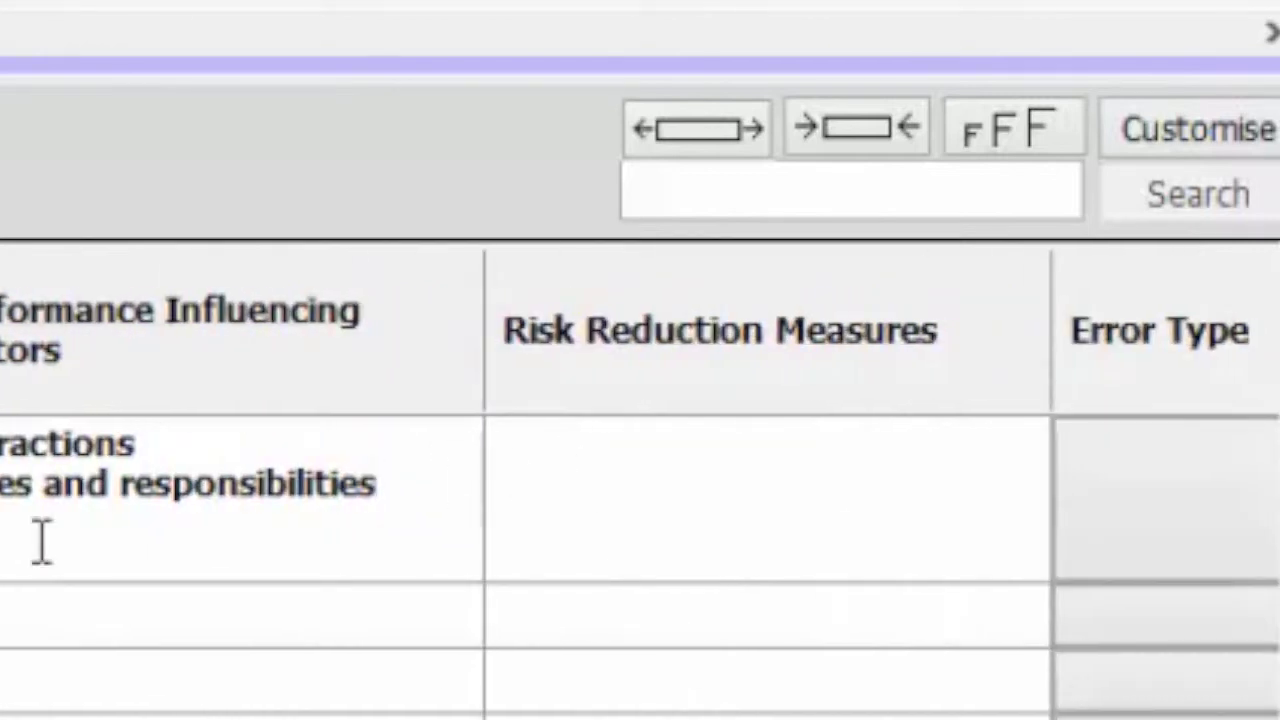
key(BackSpace)
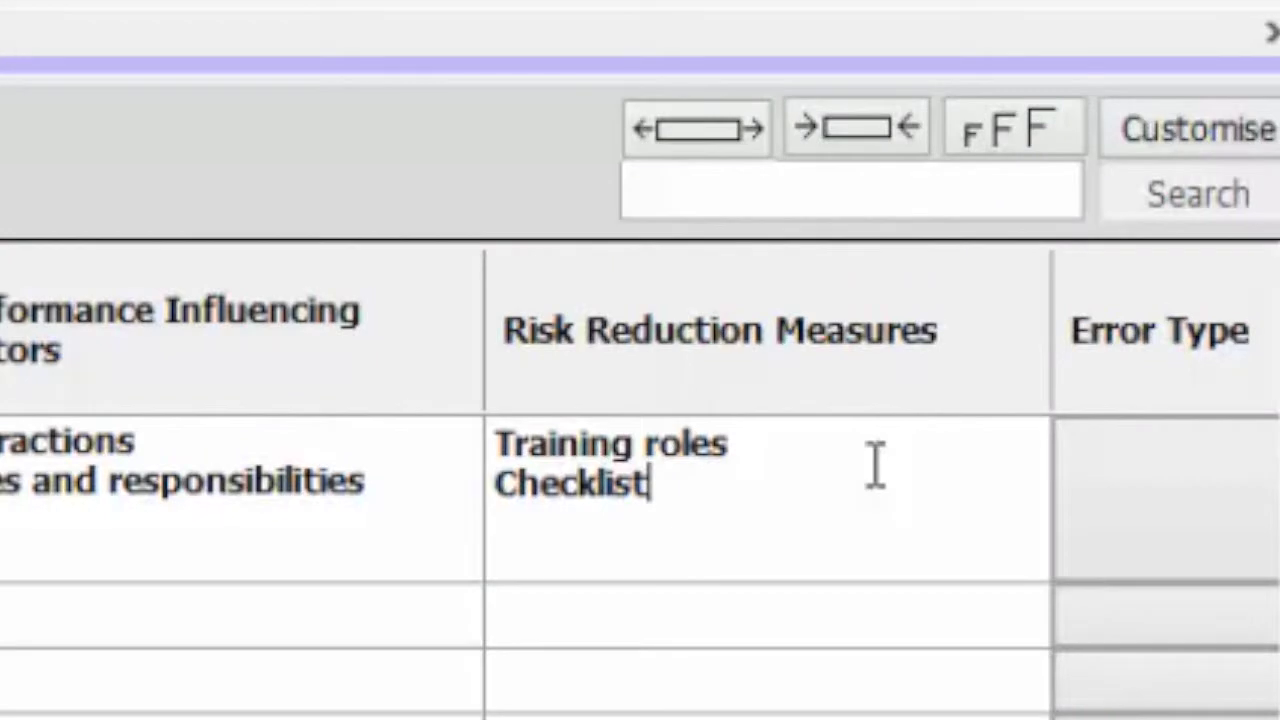
key(Return)
text(Manag)
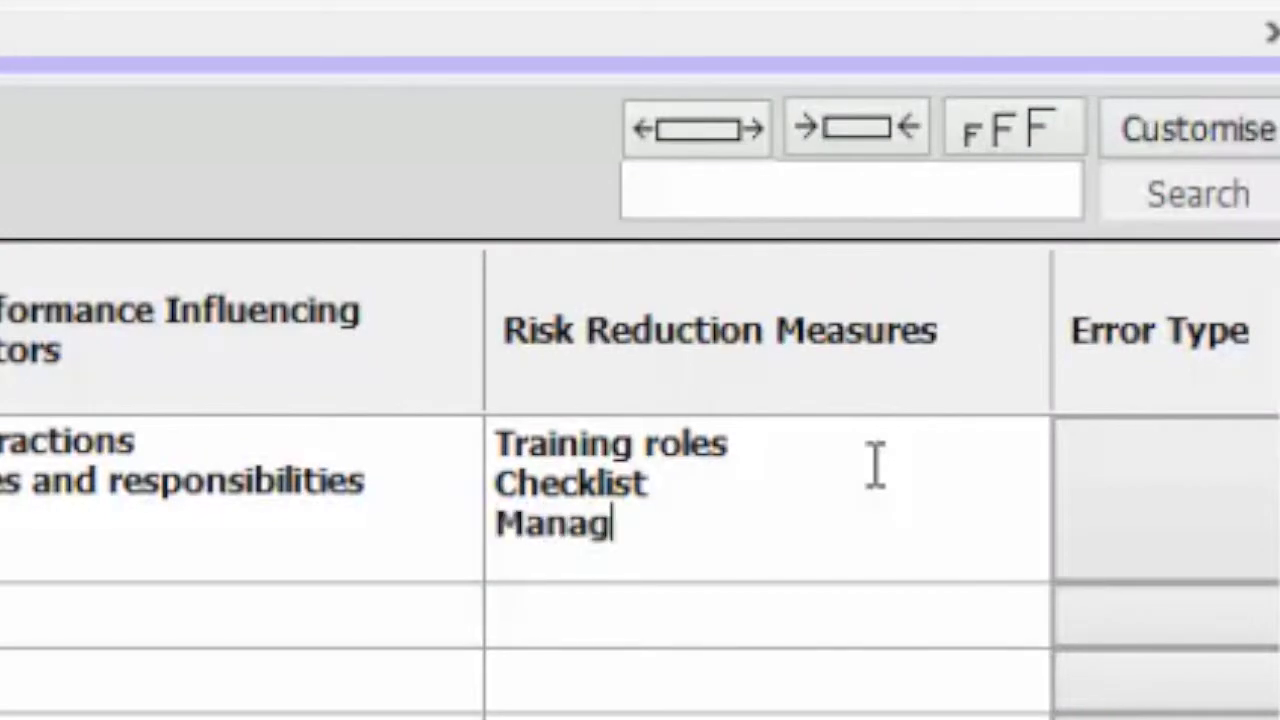
text(ing dist)
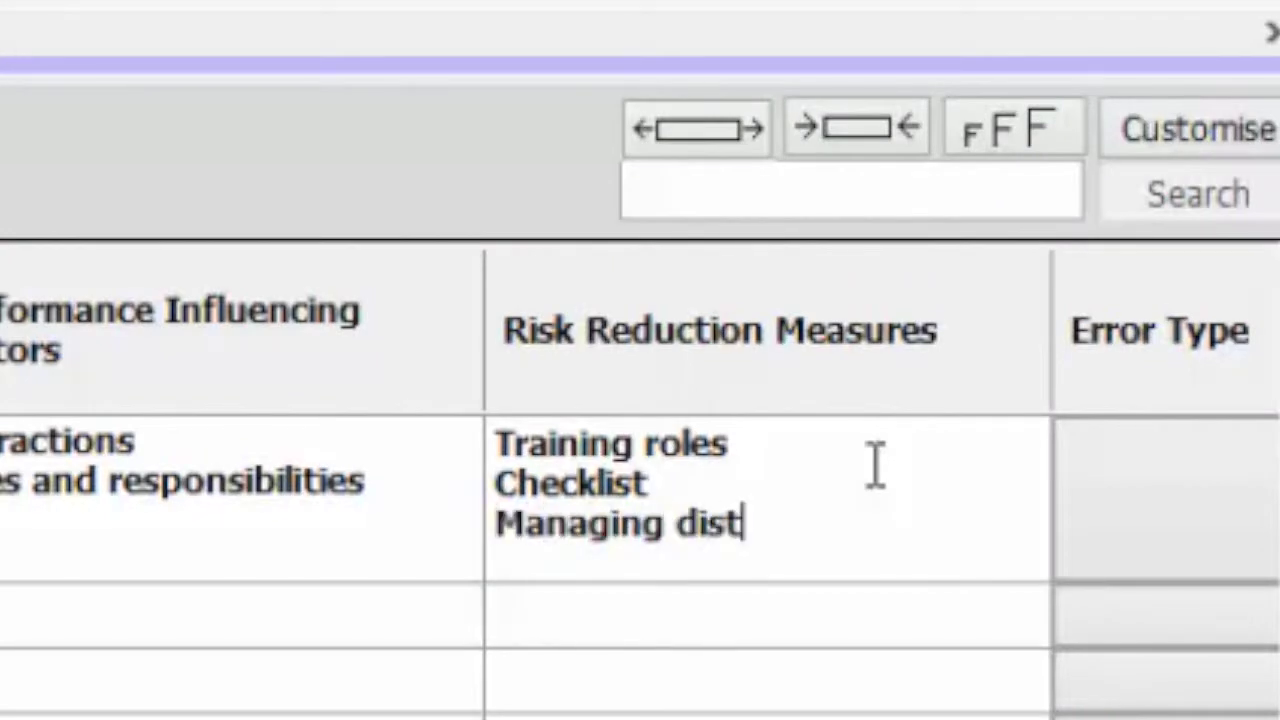
text(ractions)
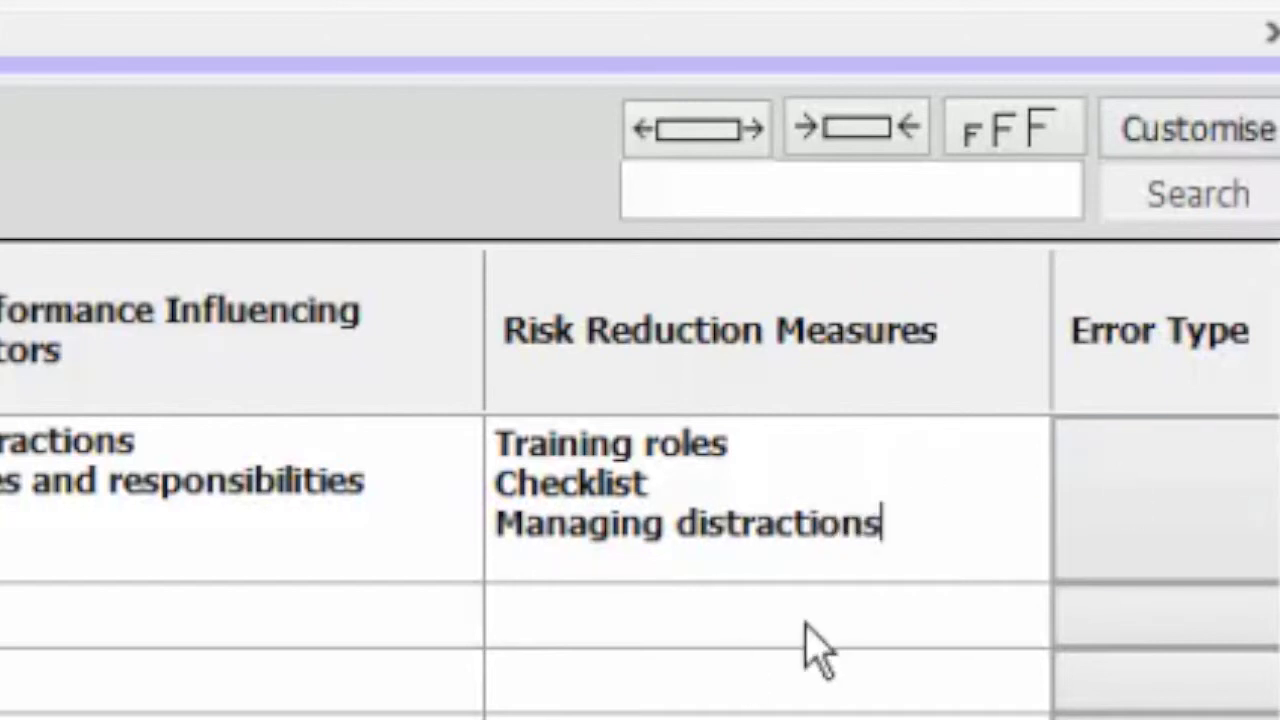
Enter the warning 'This is safety critical' for step 3.2
key(Tab)
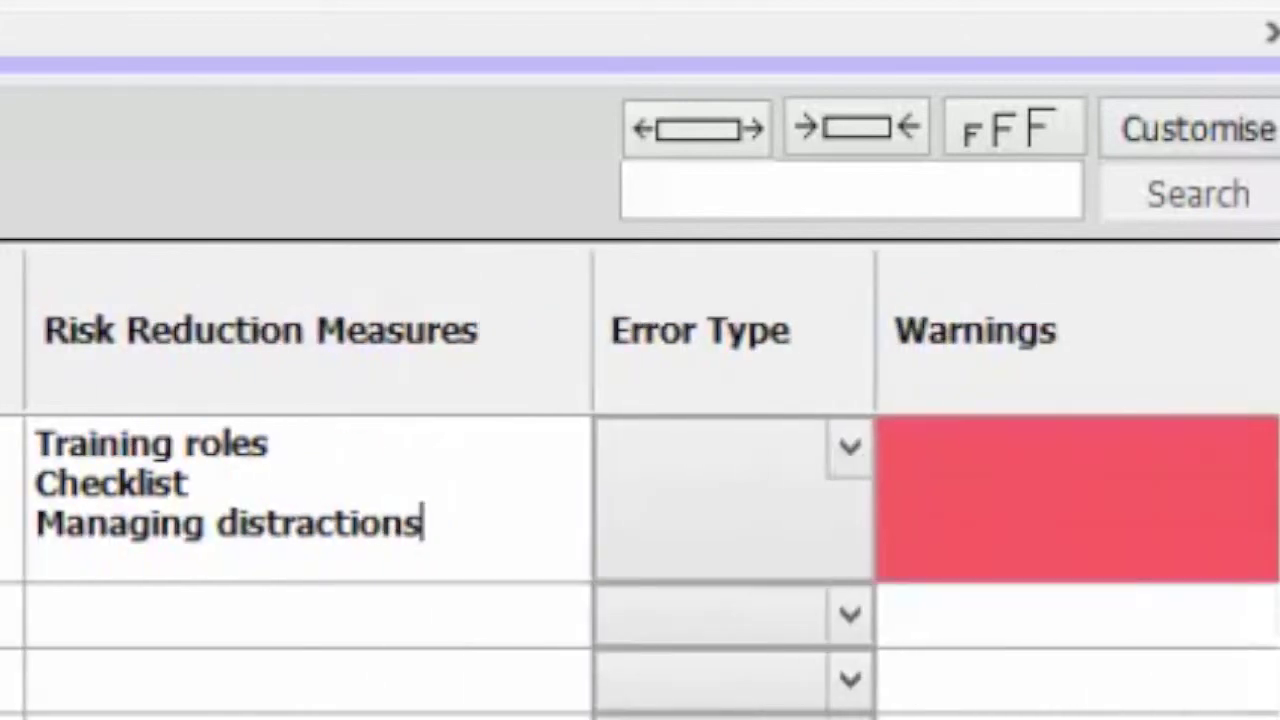
key(Tab)
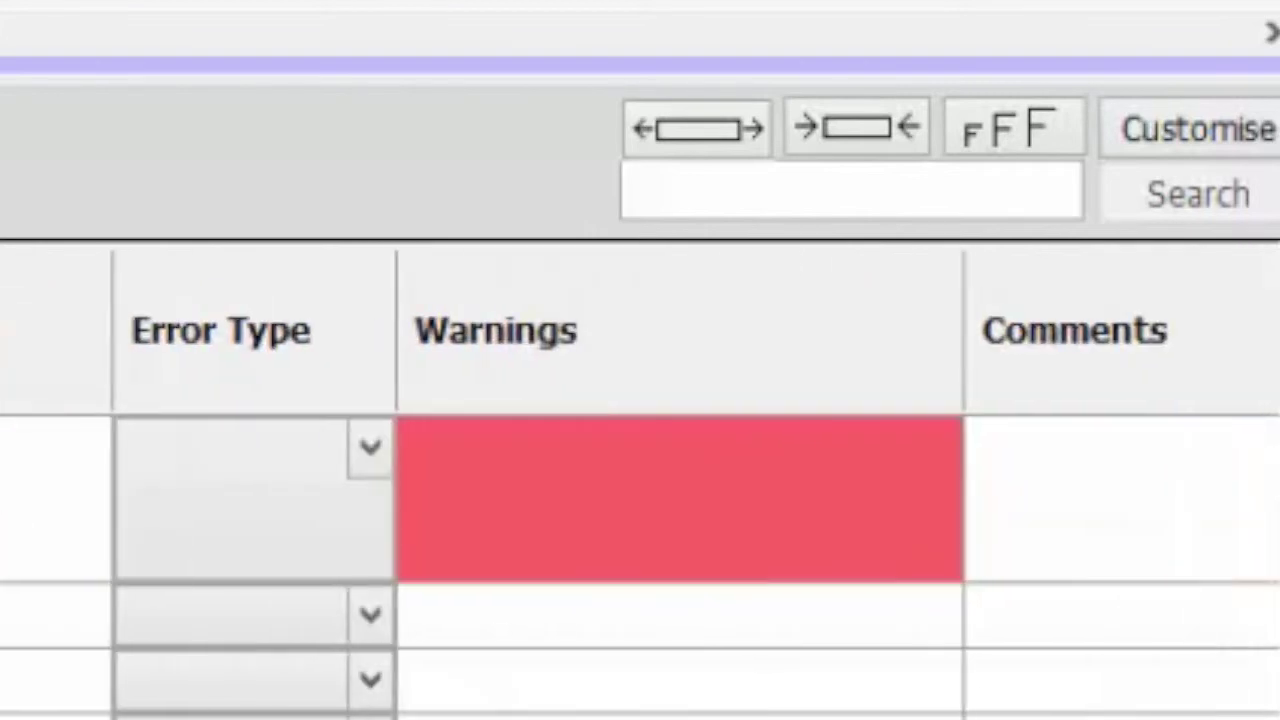
text(This is)
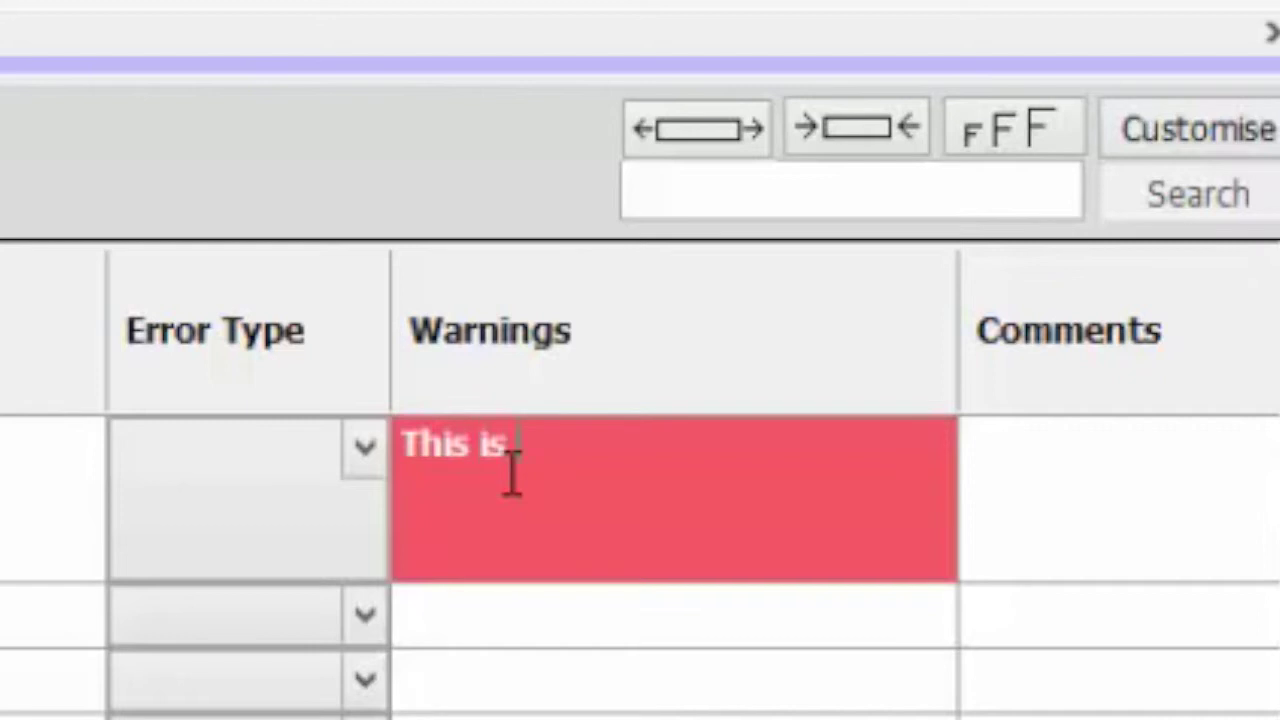
text( safety cr)
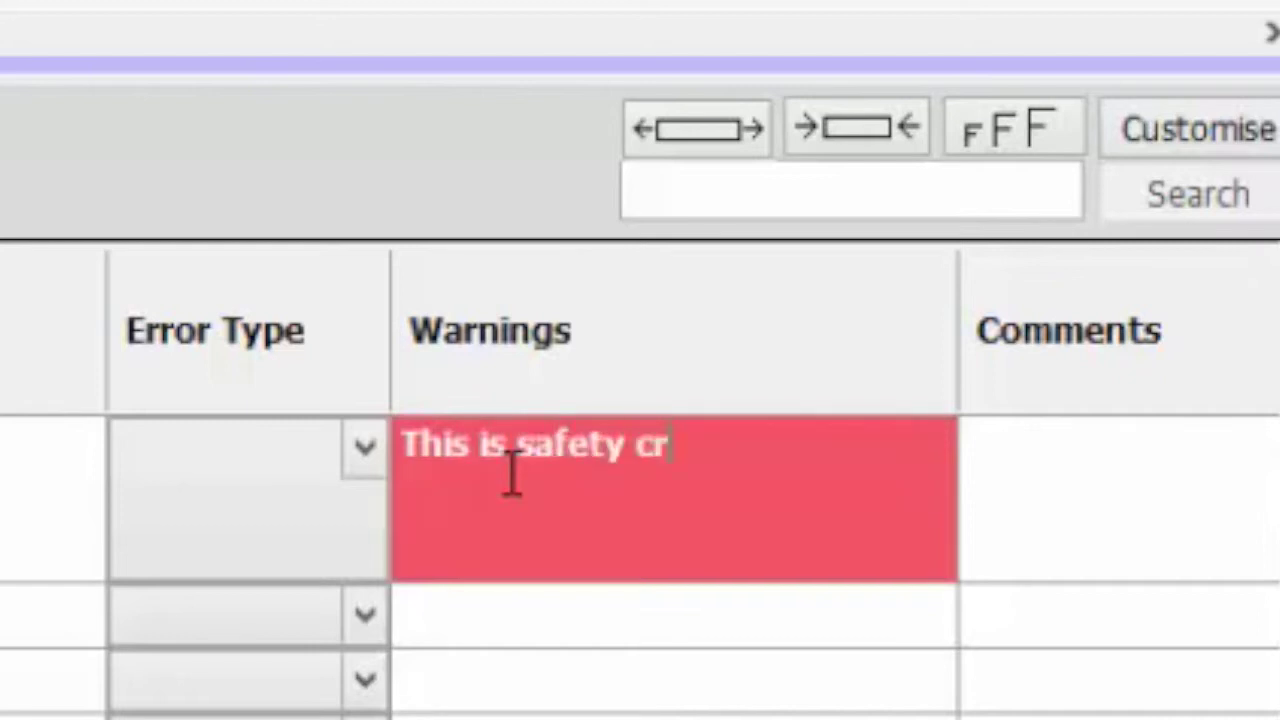
text(itical)
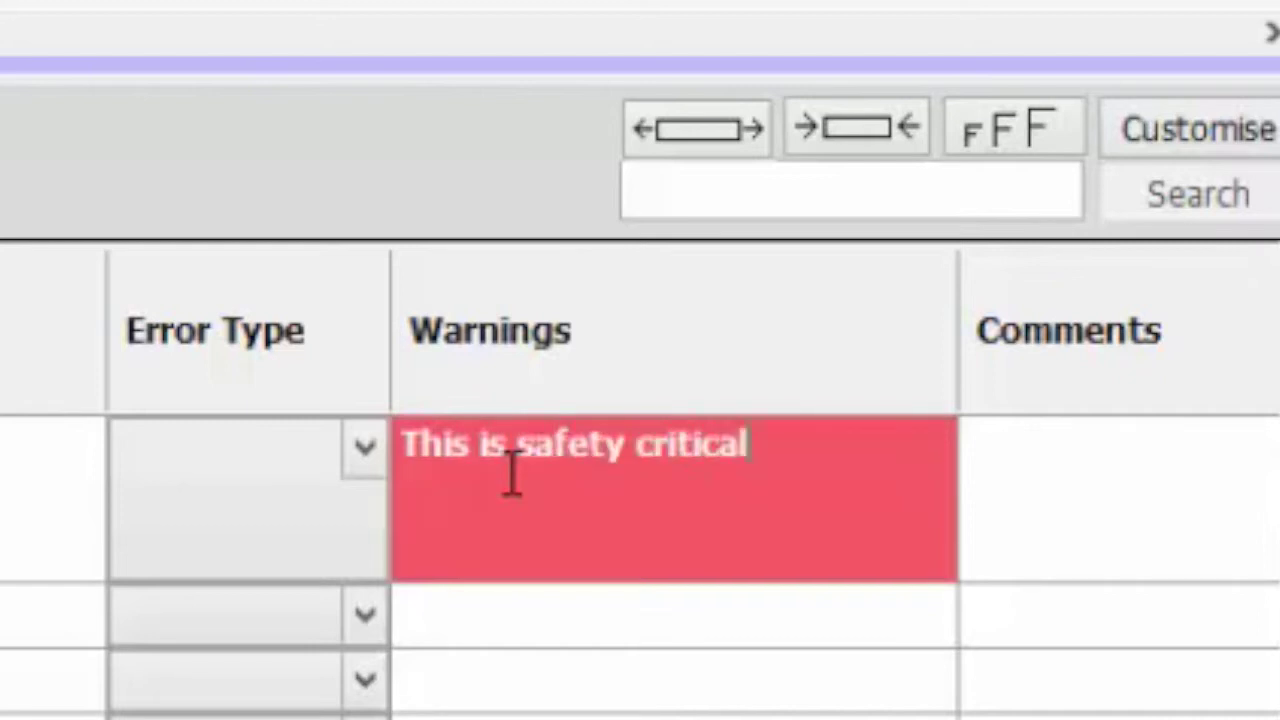
Generate a step-by-step procedure from the HFRM Default template, with a sign-off column and no picture rows
click(747, 672)
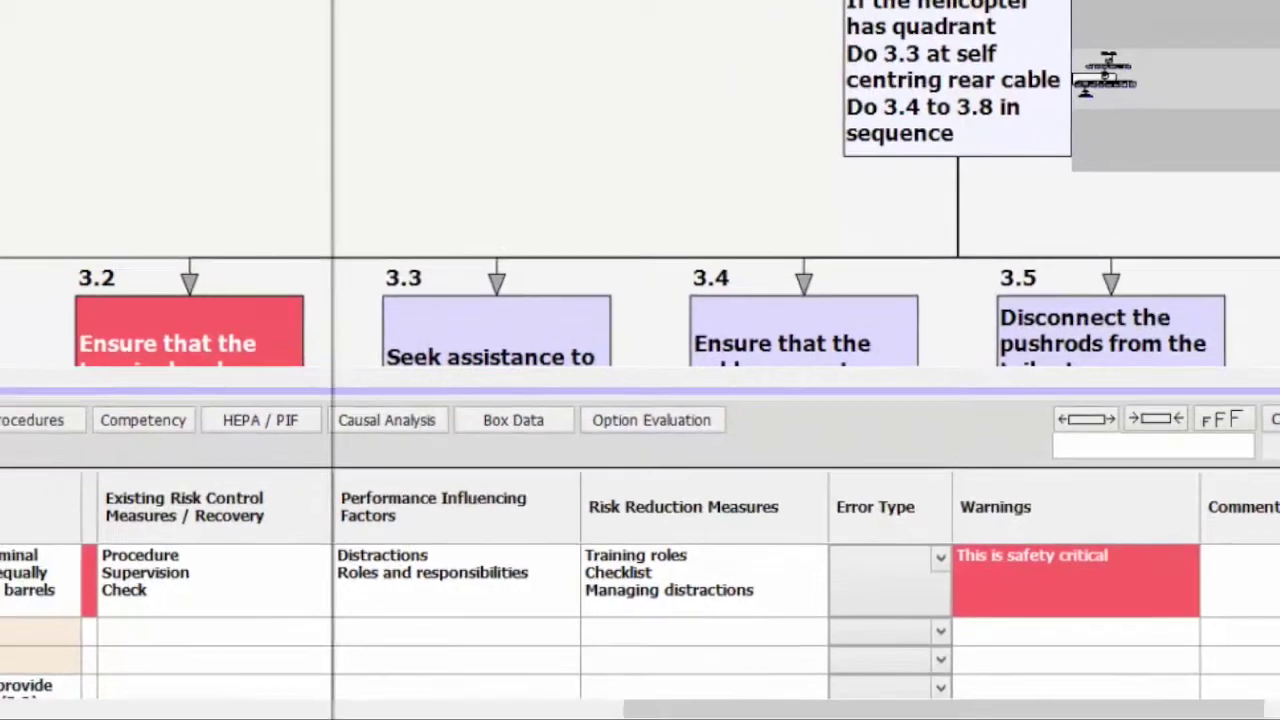
key(alt+f)
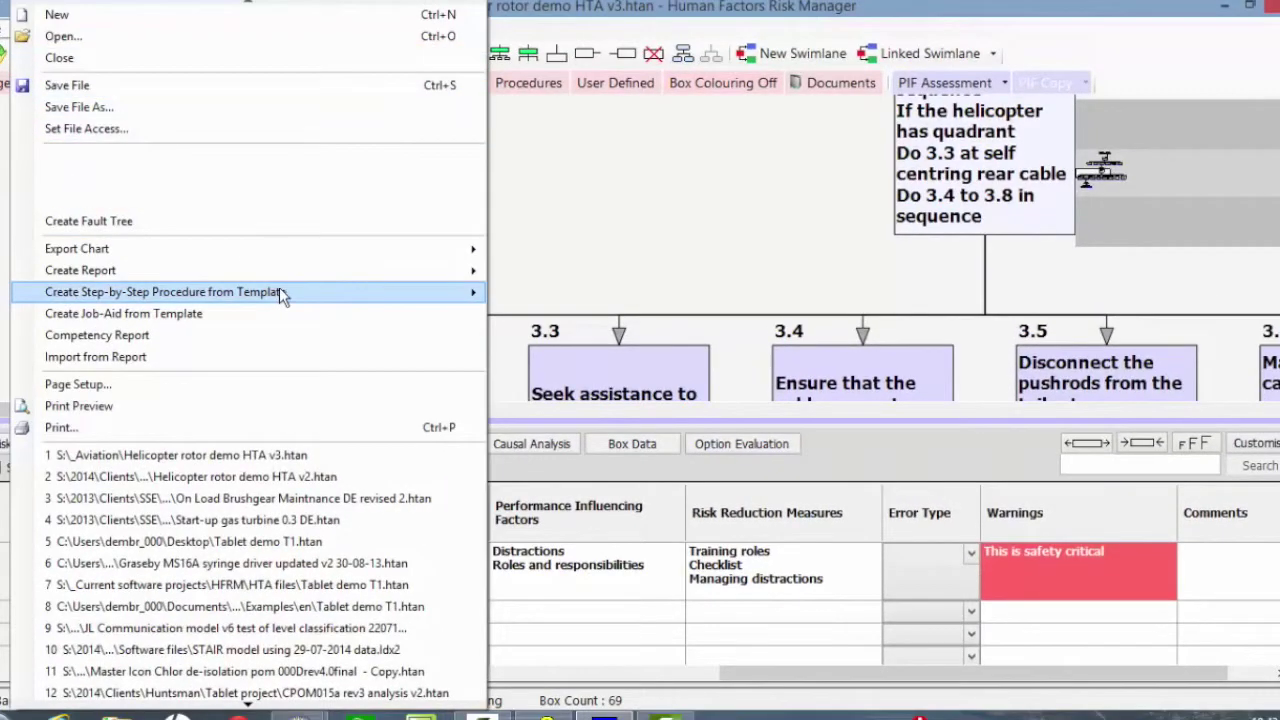
mouse_move(281, 285)
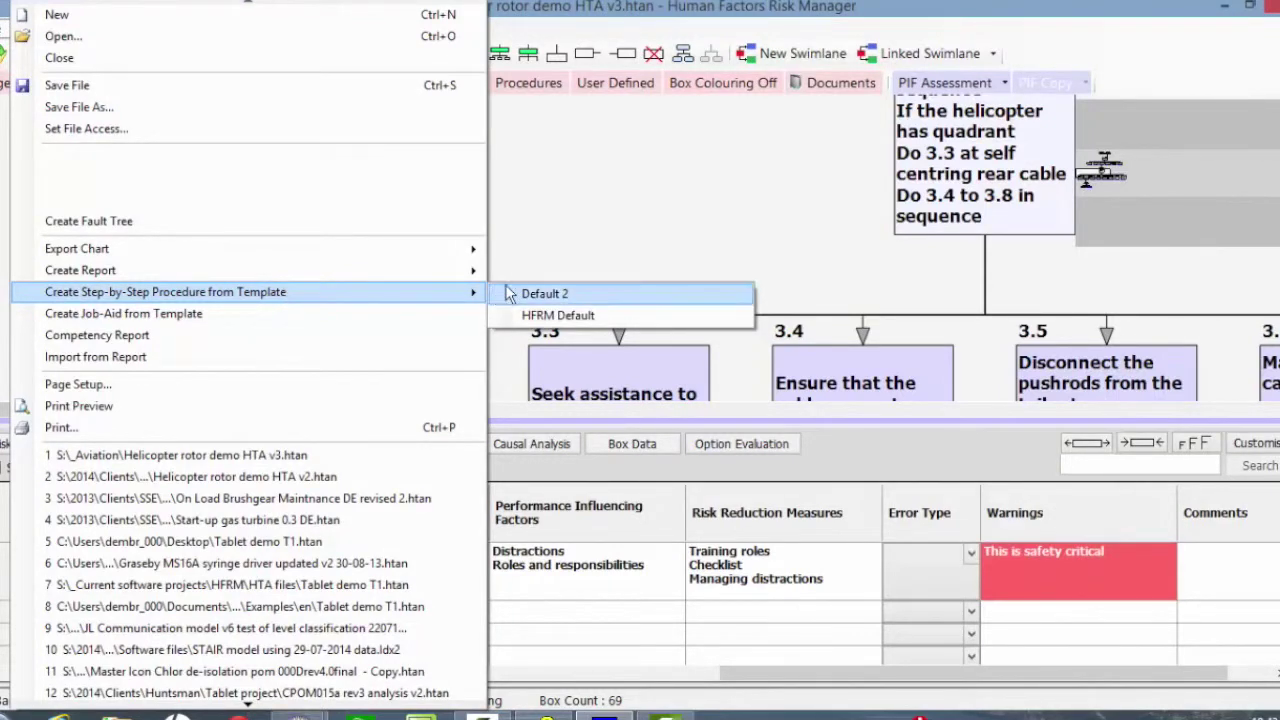
click(551, 316)
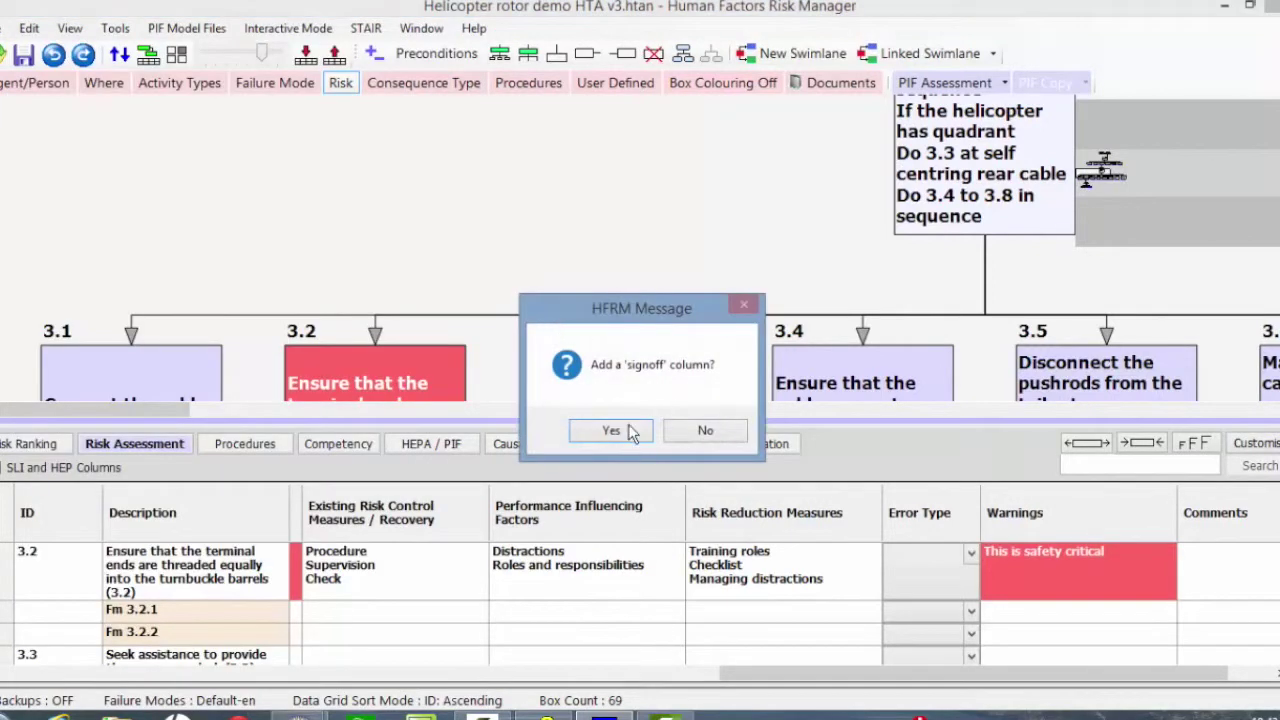
click(642, 432)
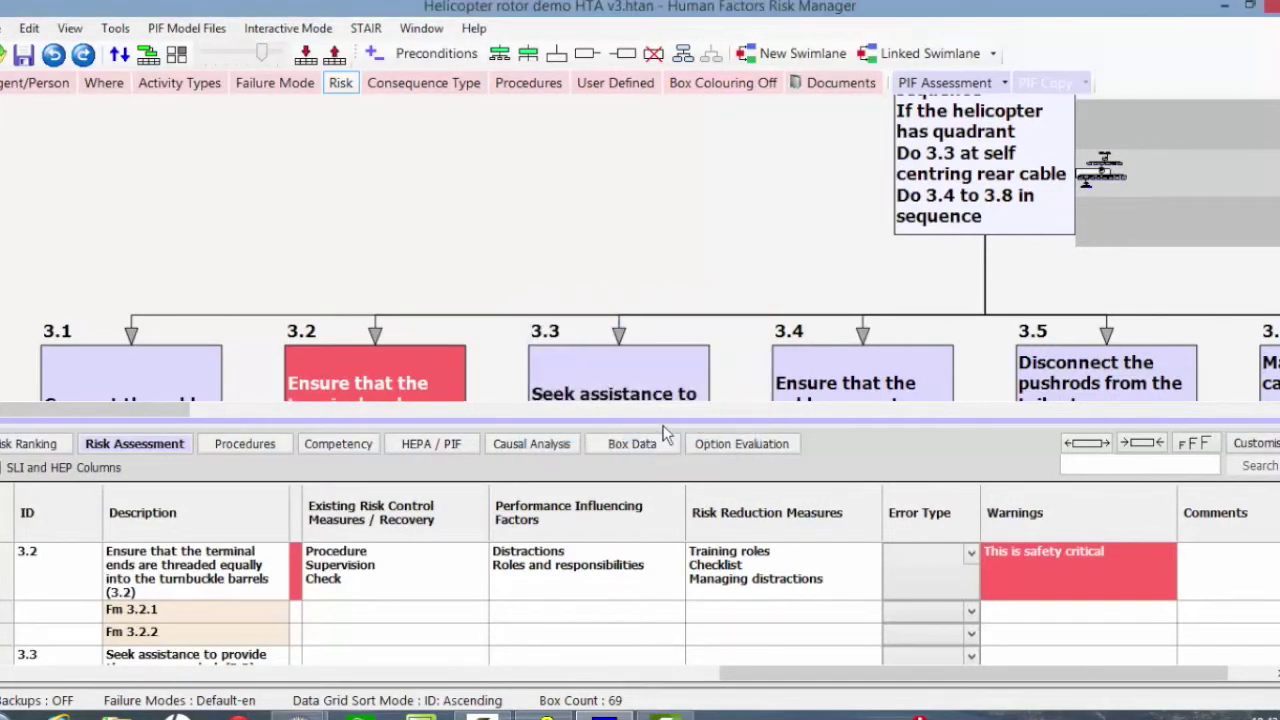
click(780, 431)
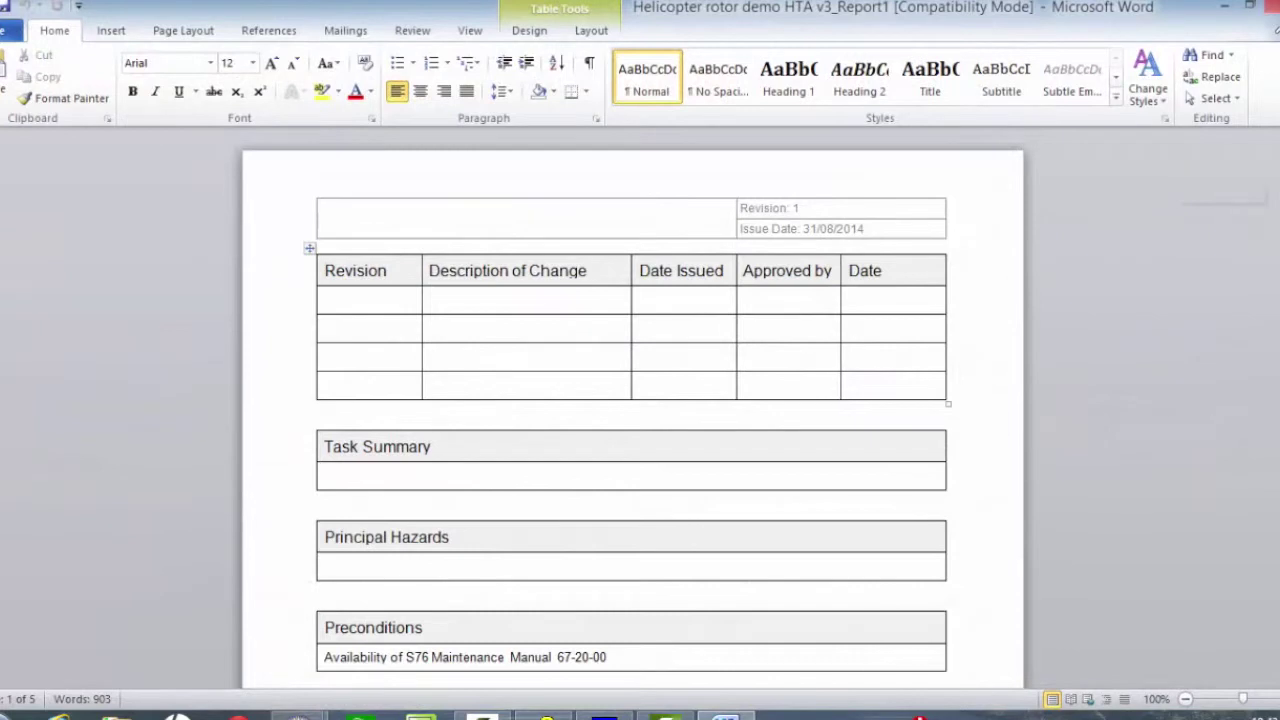
Select the Process Overview section of the generated Word procedure
scroll(630, 410, down, 10)
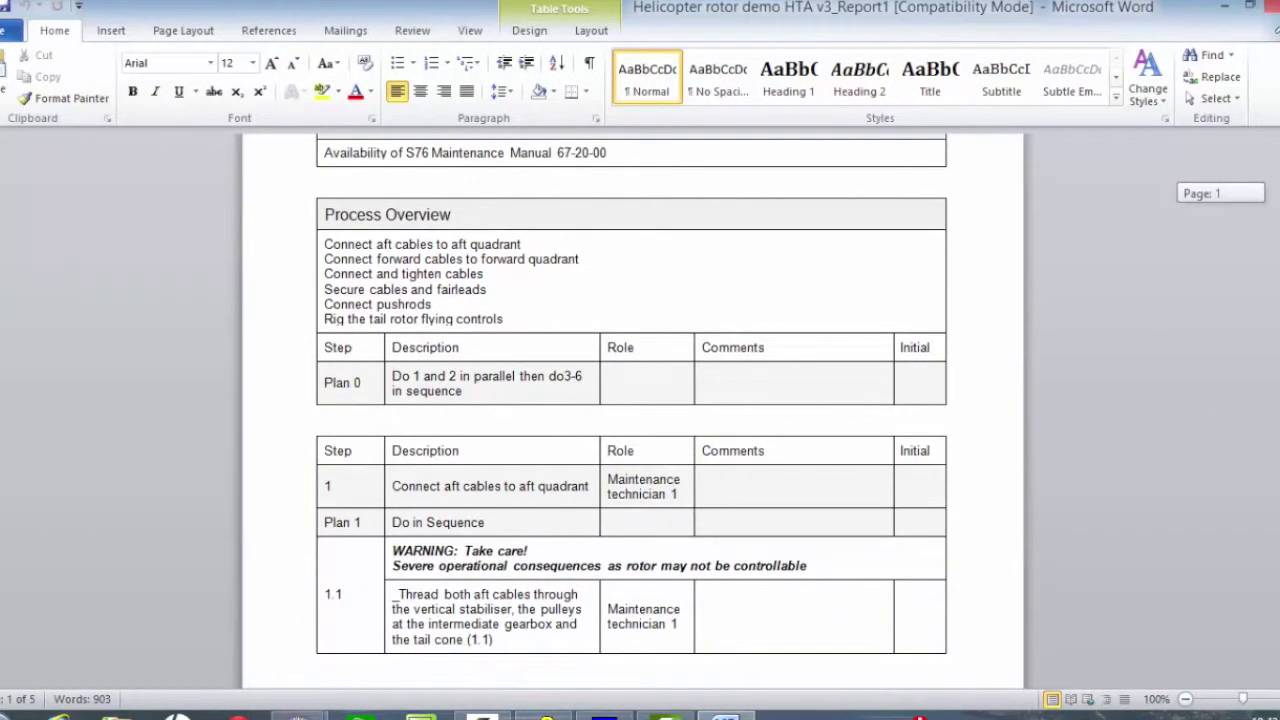
scroll(553, 354, up, 1)
drag(532, 352, 274, 251)
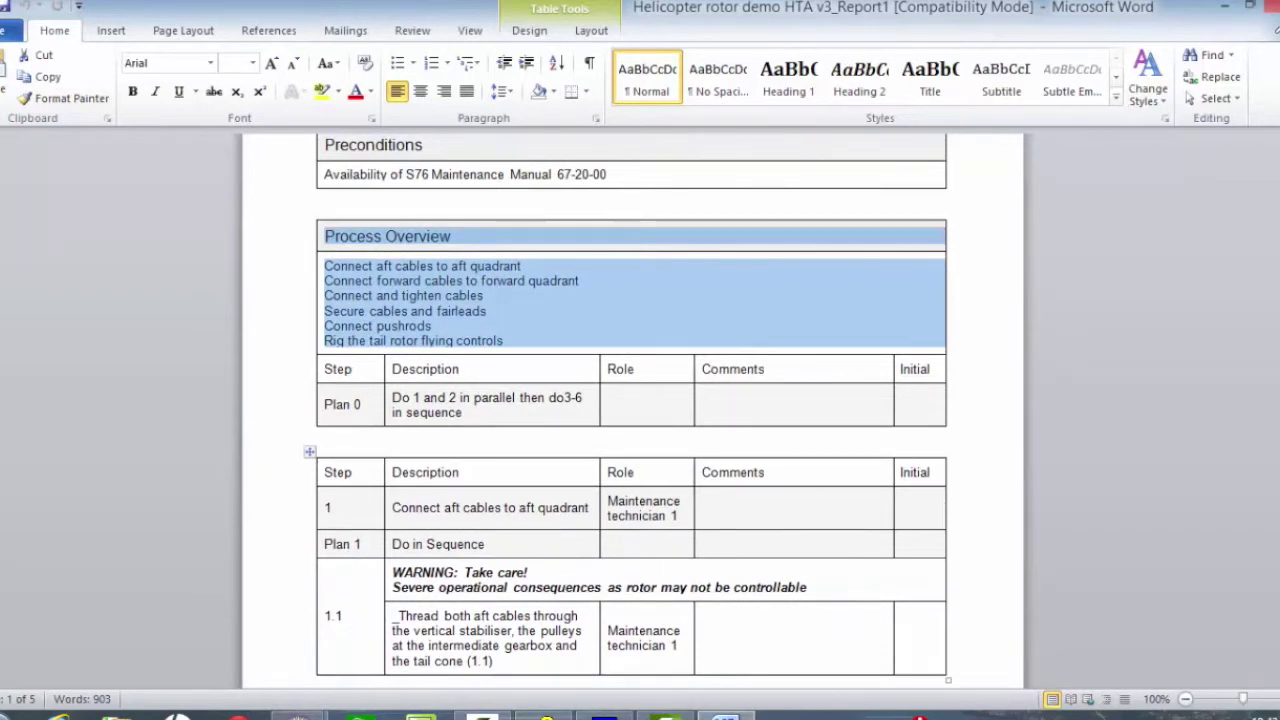
Scroll down to step 3.2's red 'WARNING: This is safety critical' banner
scroll(630, 410, down, 4)
scroll(630, 410, up, 3)
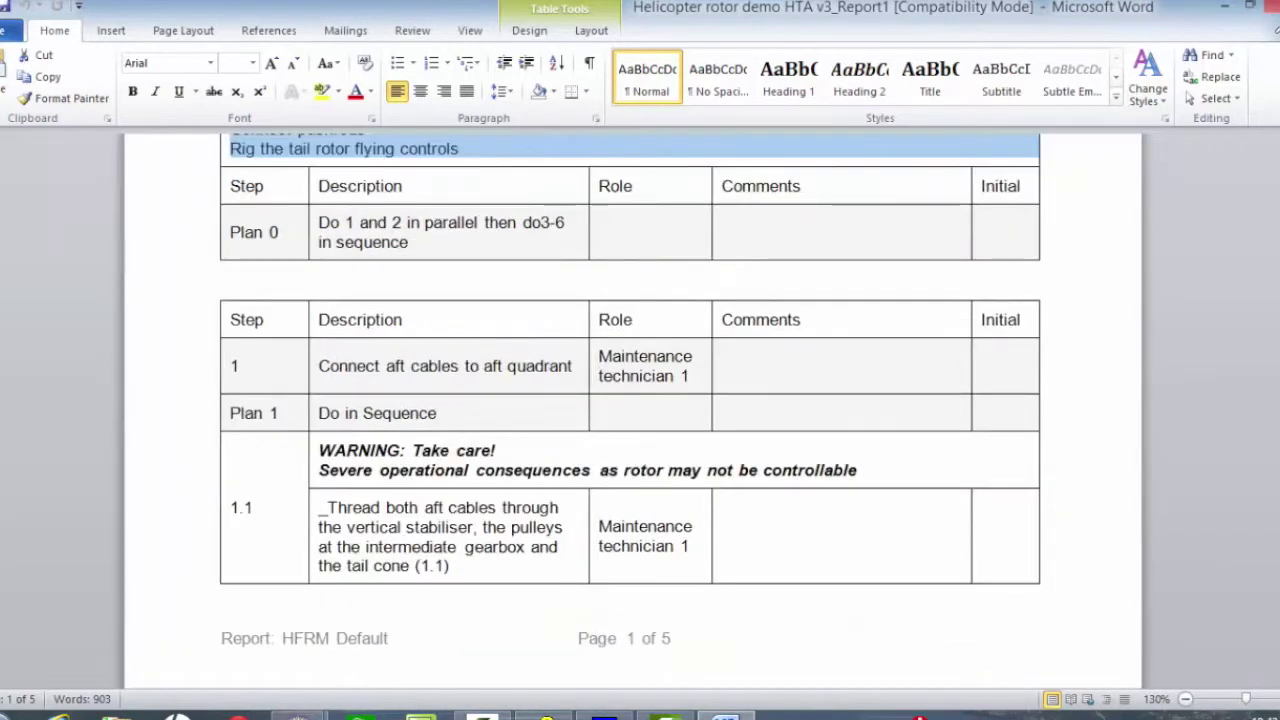
scroll(630, 390, down, 1)
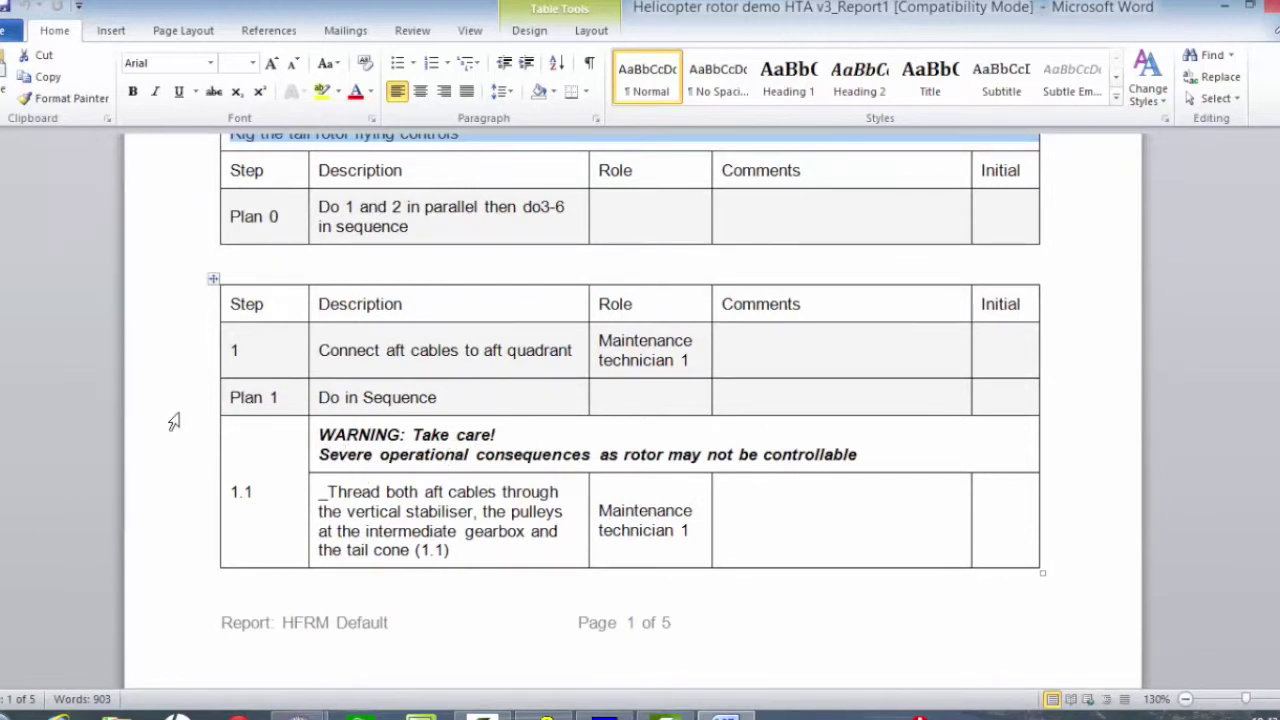
scroll(240, 437, down, 6)
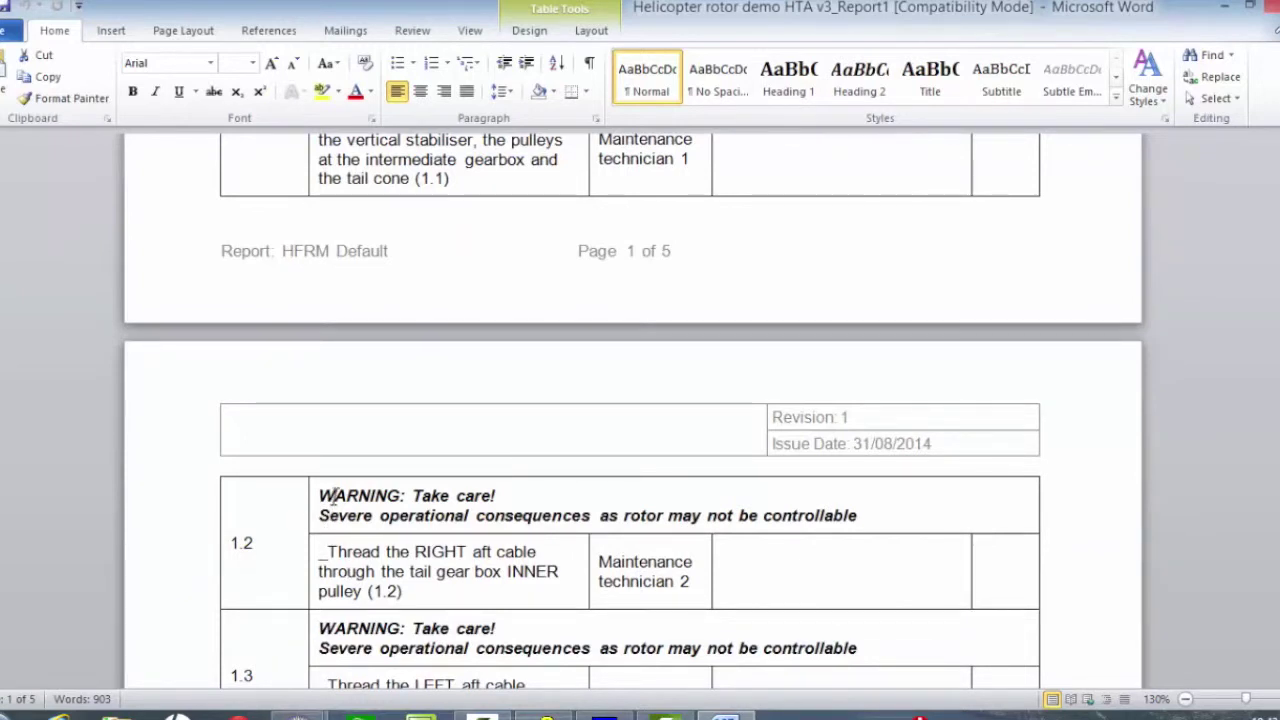
scroll(333, 496, down, 4)
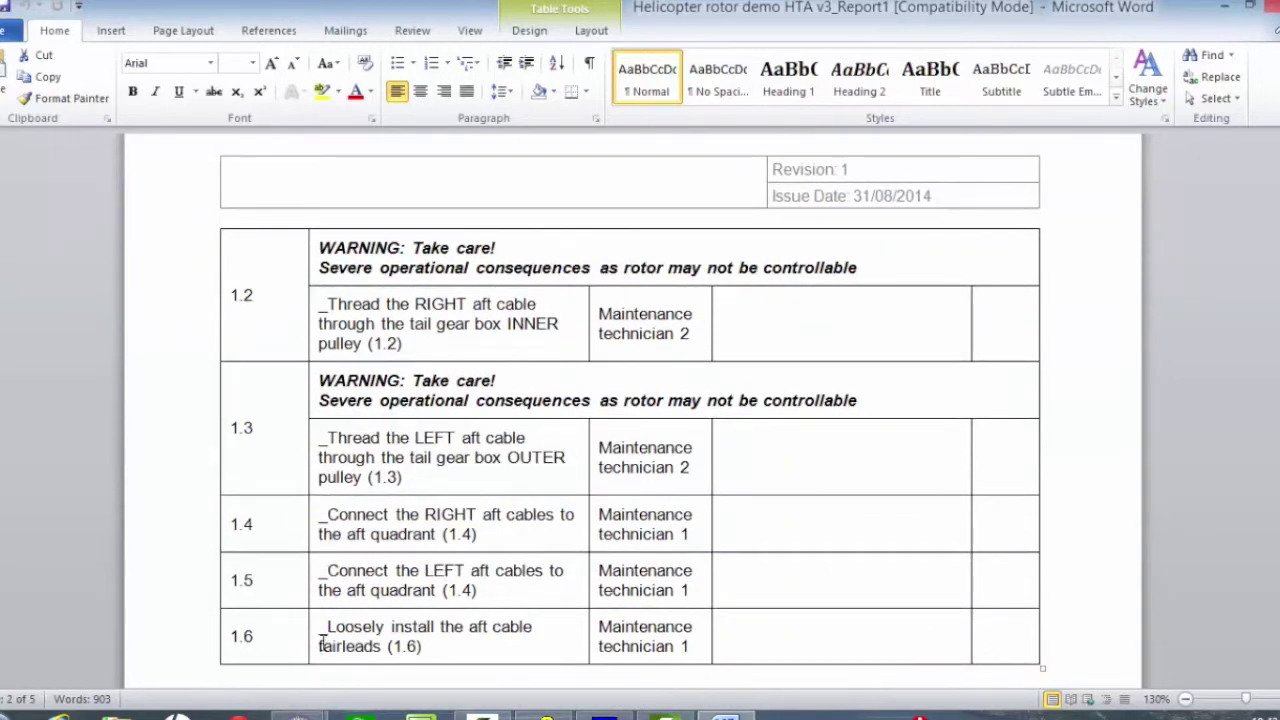
scroll(322, 640, down, 5)
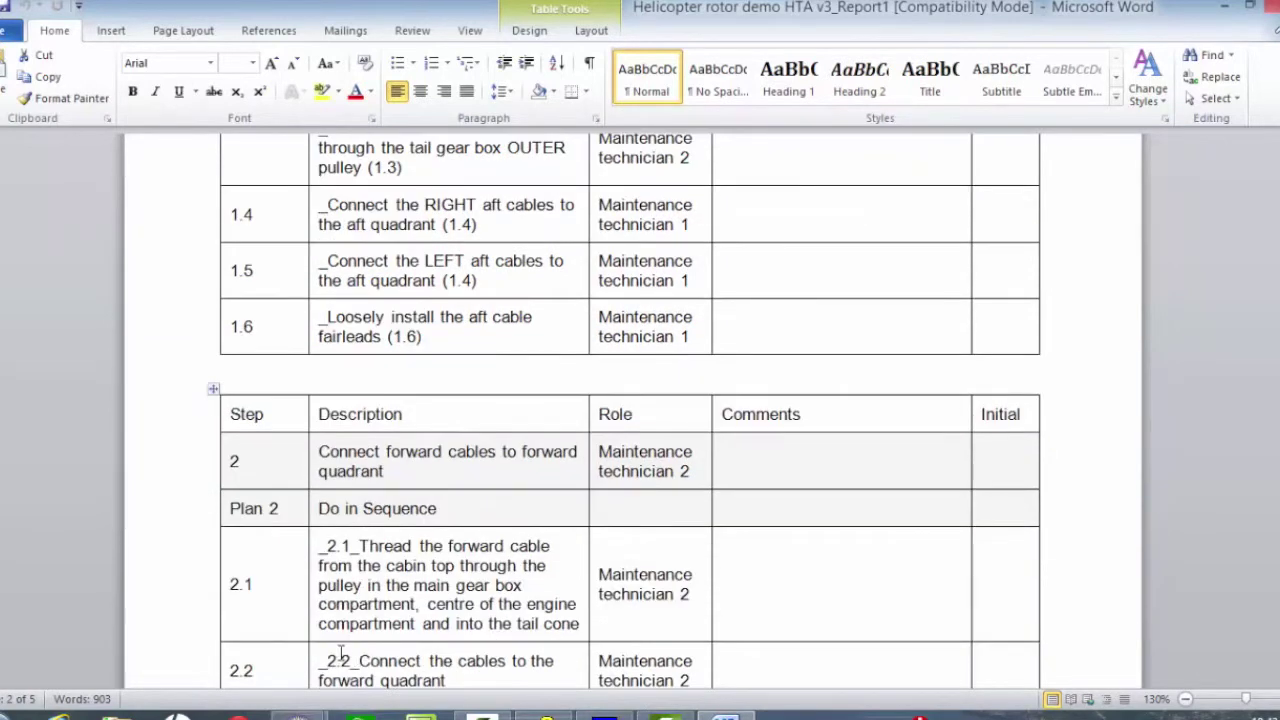
scroll(331, 628, down, 7)
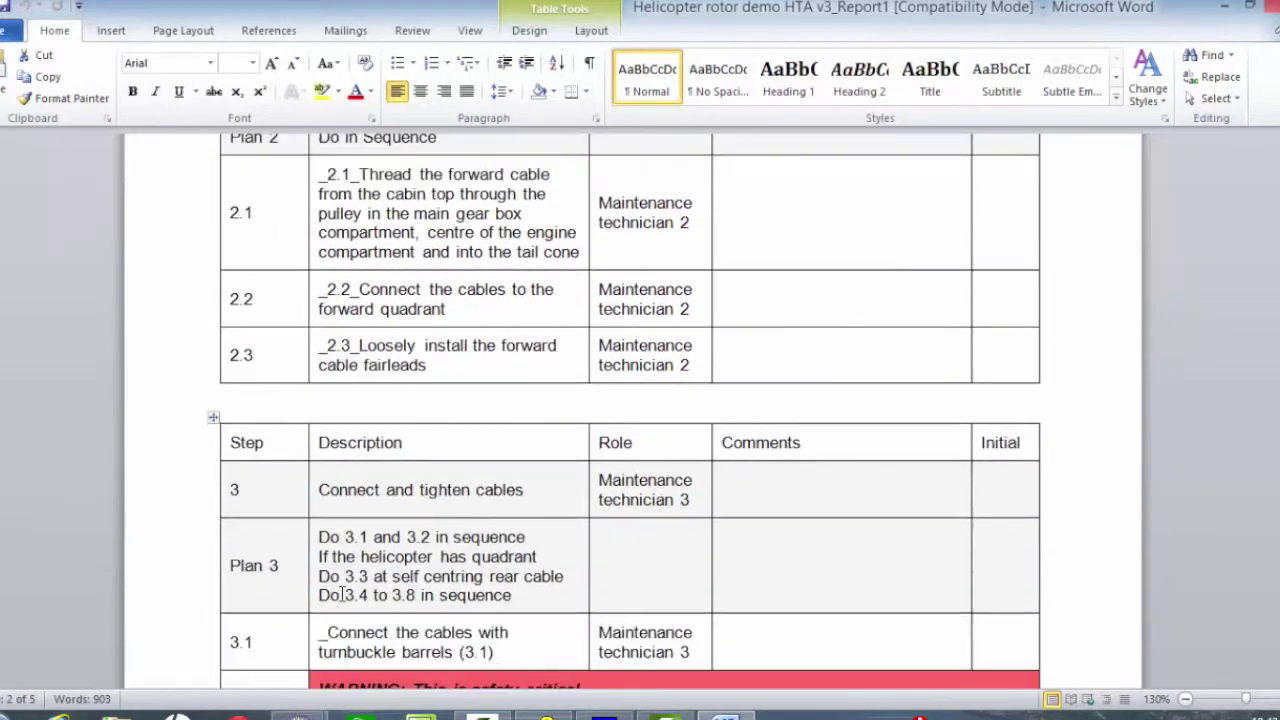
scroll(342, 594, down, 1)
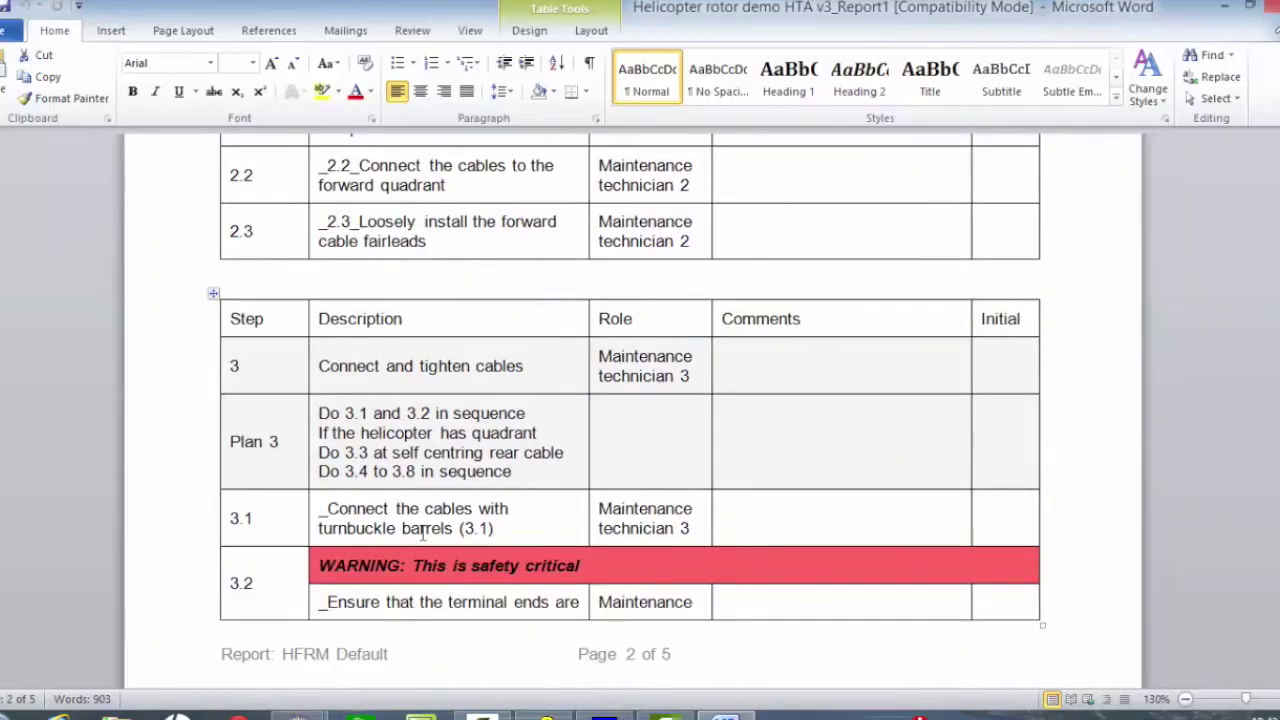